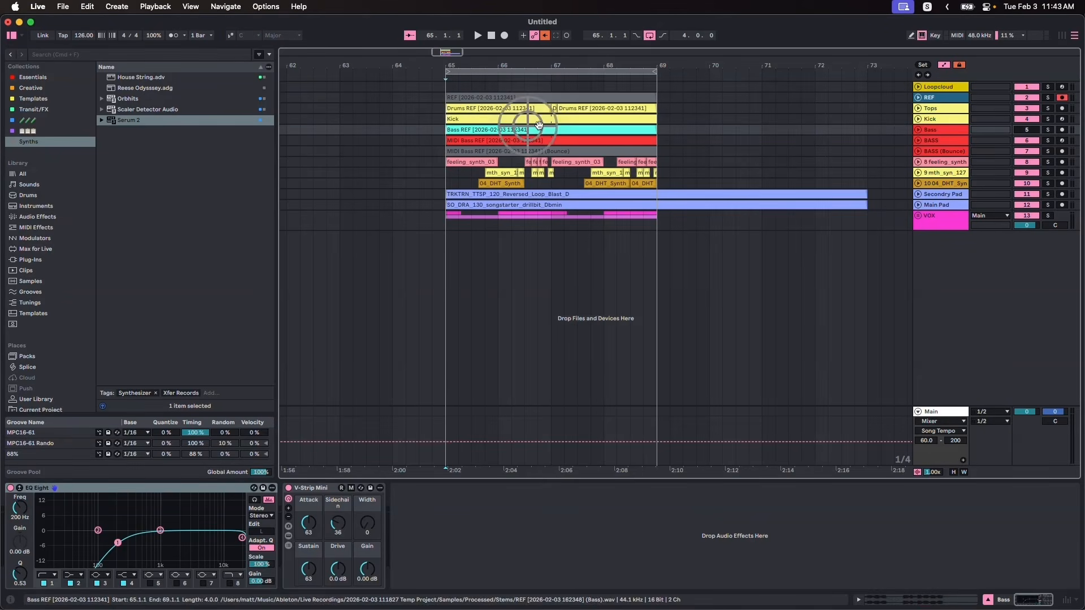
Play back the four-bar loop starting at bar 65 and stop it near the loop's end.
click(445, 178)
key(space)
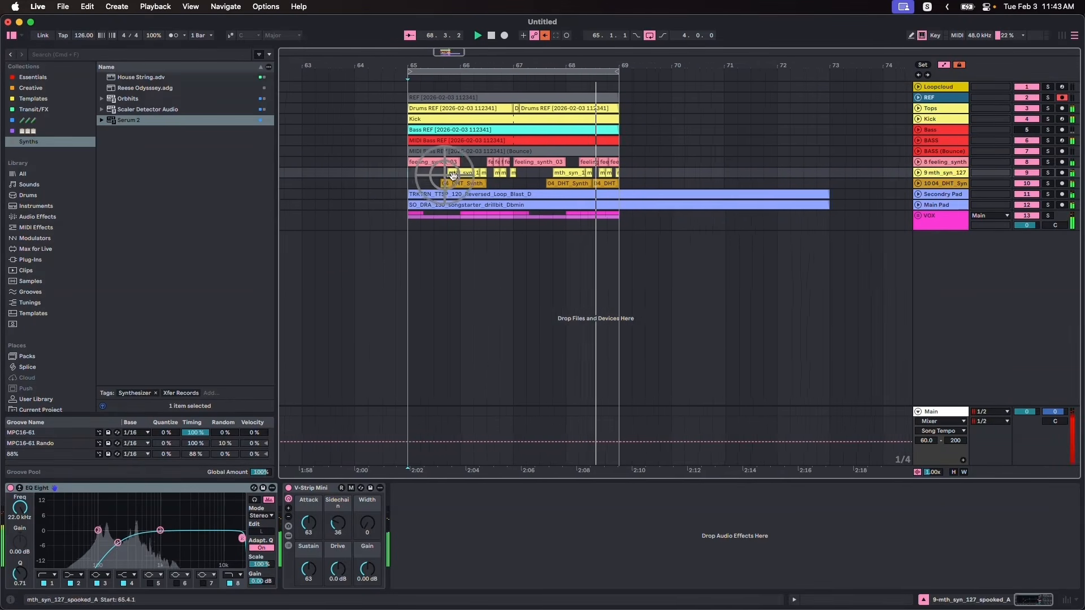
key(space)
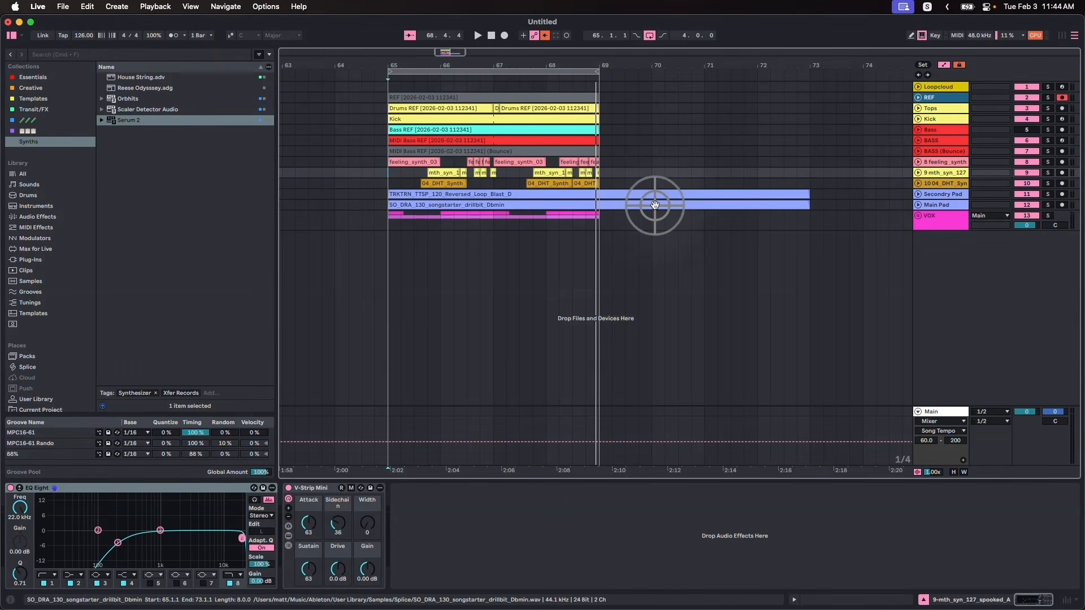
drag(458, 67, 540, 67)
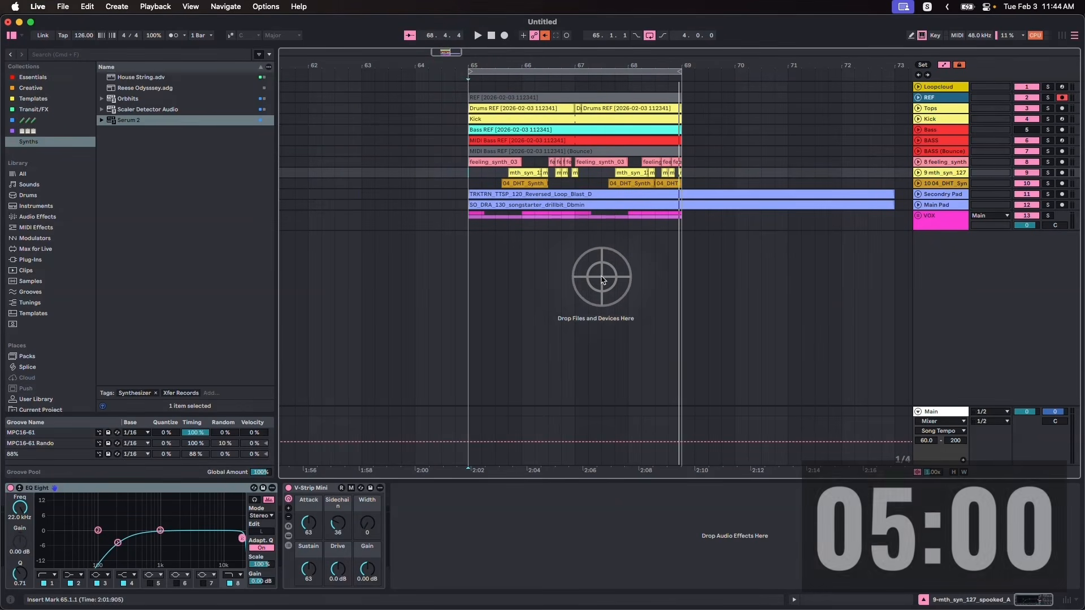
Reorder the tracks so Bass and BASS (Bounce) sit above REF, and Kick sits above Tops.
click(938, 130)
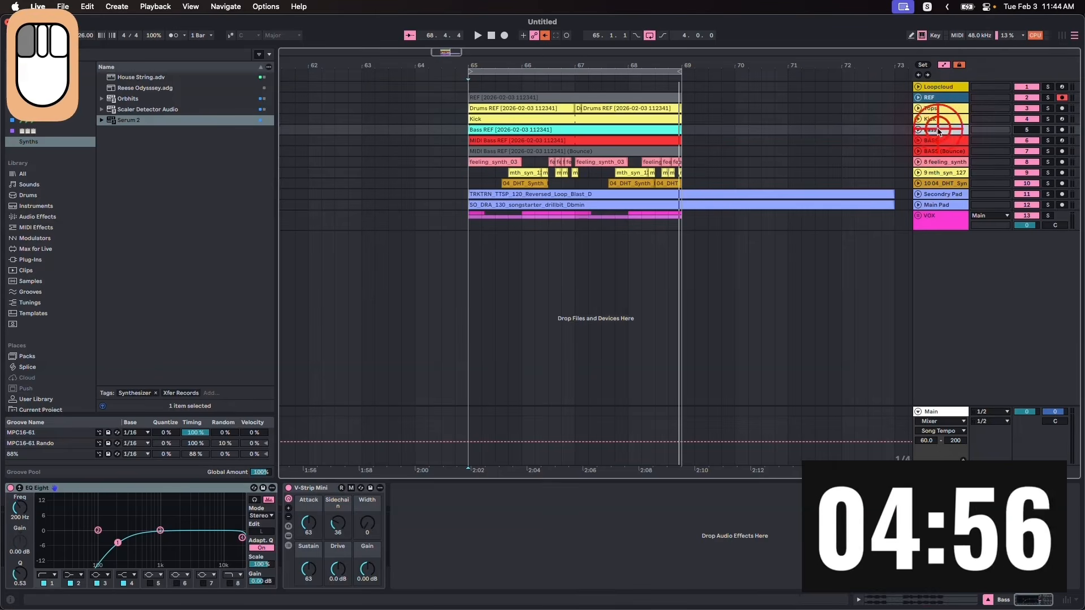
drag(939, 97, 935, 93)
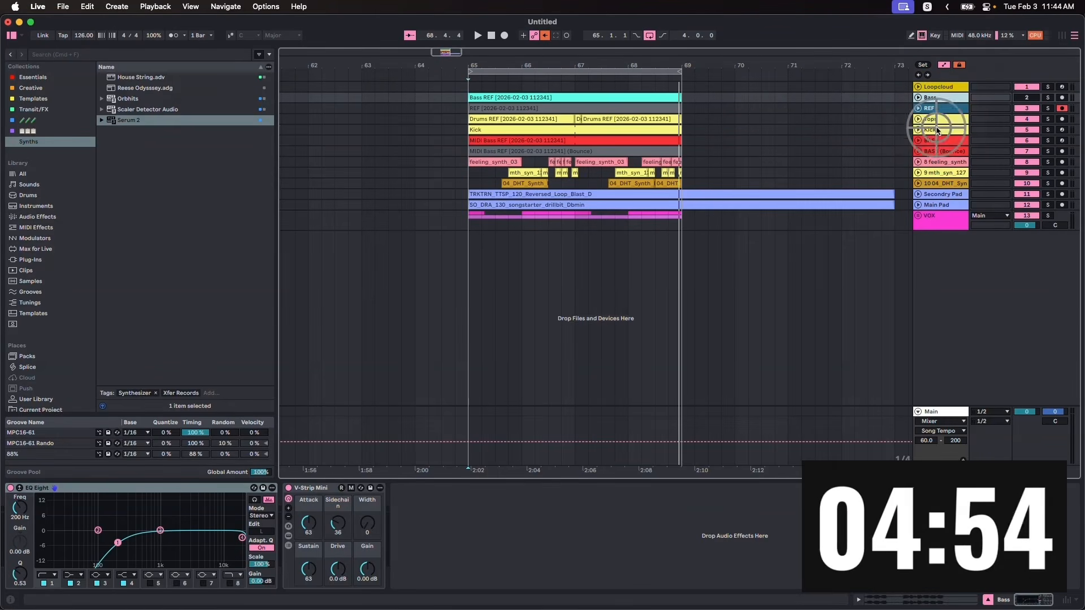
click(952, 152)
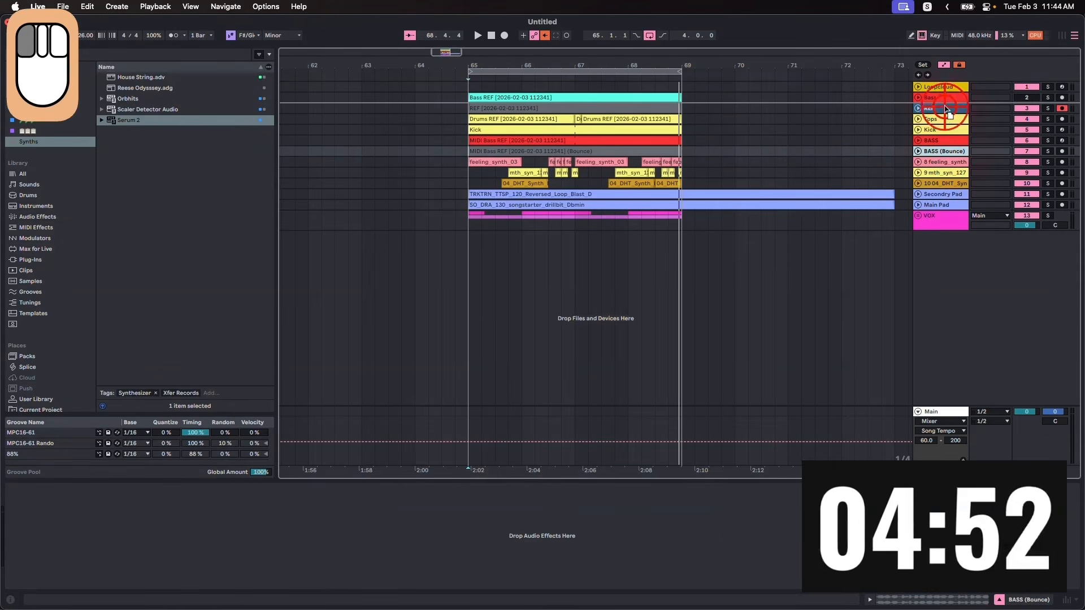
drag(948, 113, 939, 136)
click(950, 131)
click(950, 140)
Audition the feeling_synth_03 track in solo and rename it Plucky Accent.
click(1051, 162)
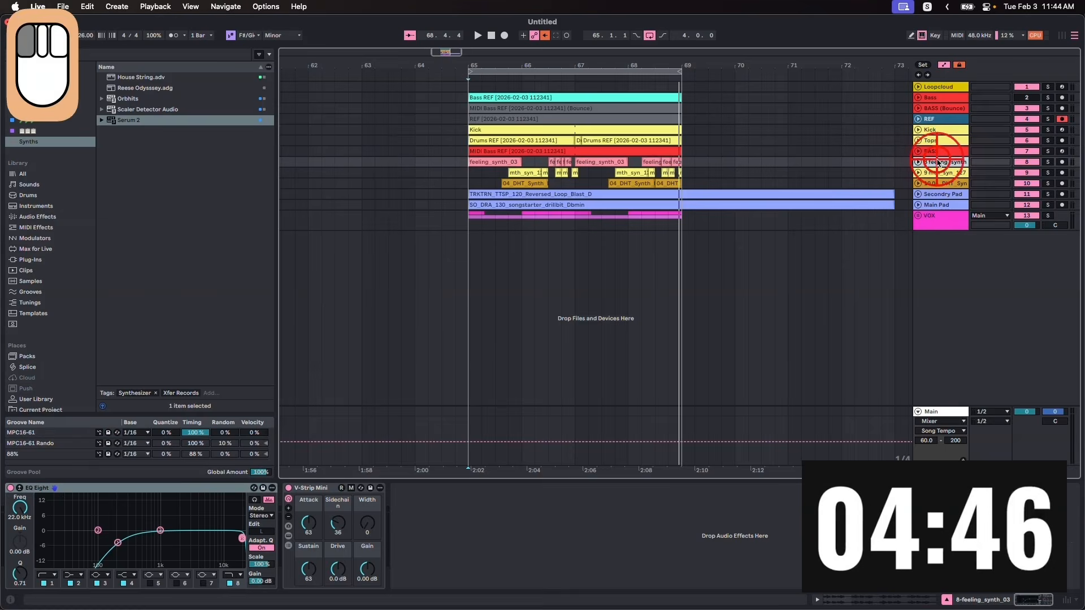
key(space)
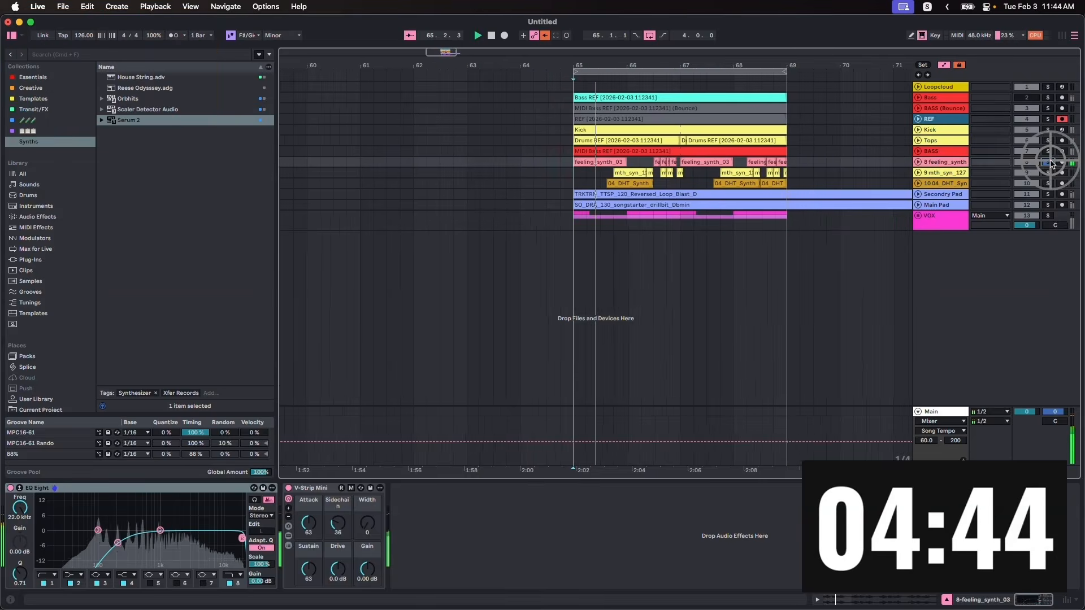
key(space)
key(super+r)
text(Plucky Accent)
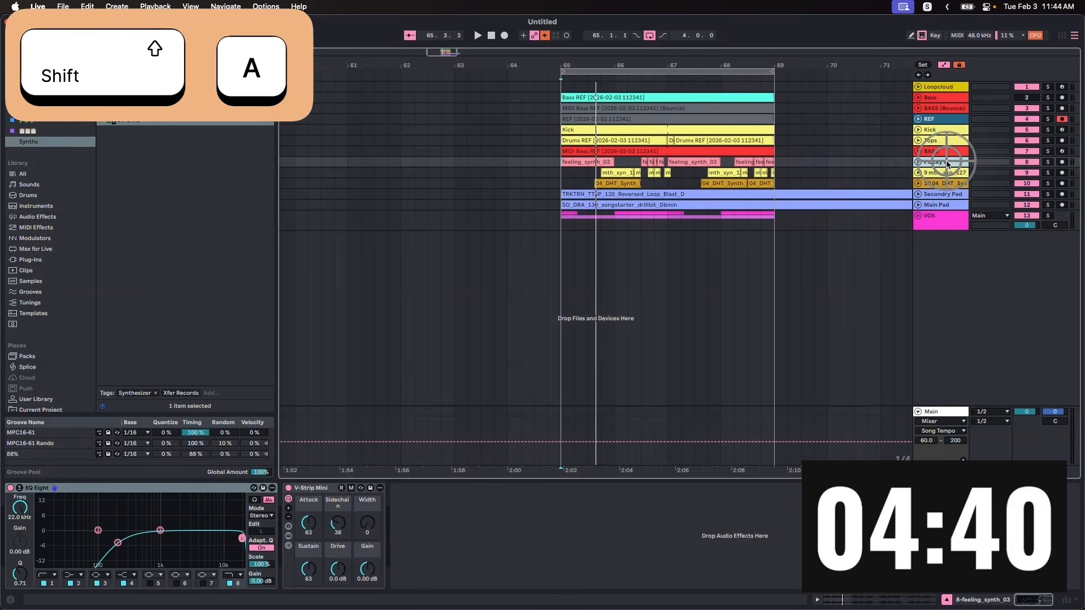
key(Return)
Audition the mth_syn_127 track in solo and rename it Melo response.
click(1043, 176)
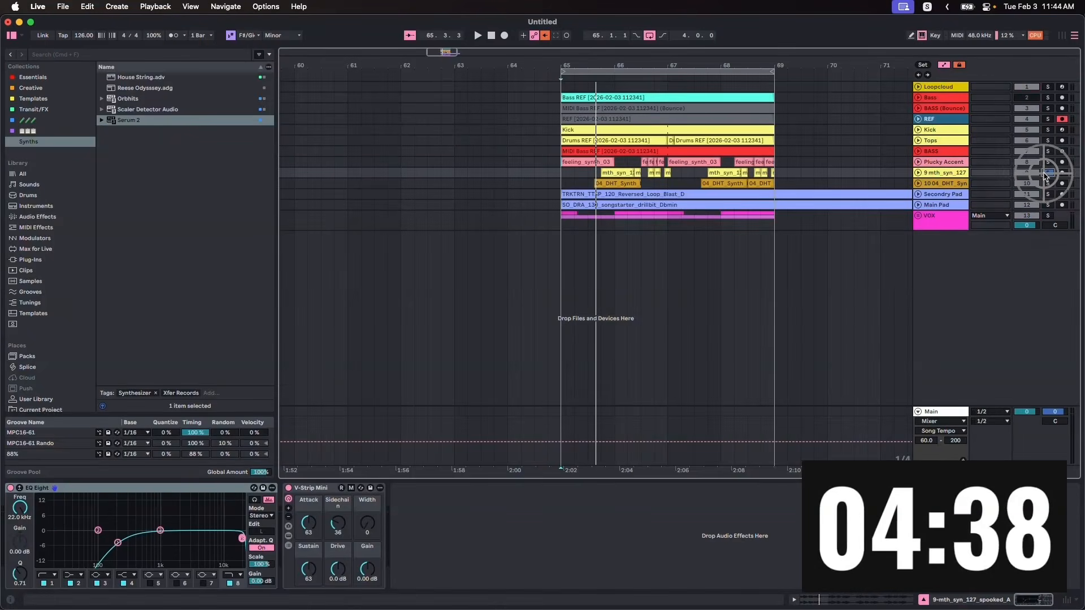
key(space)
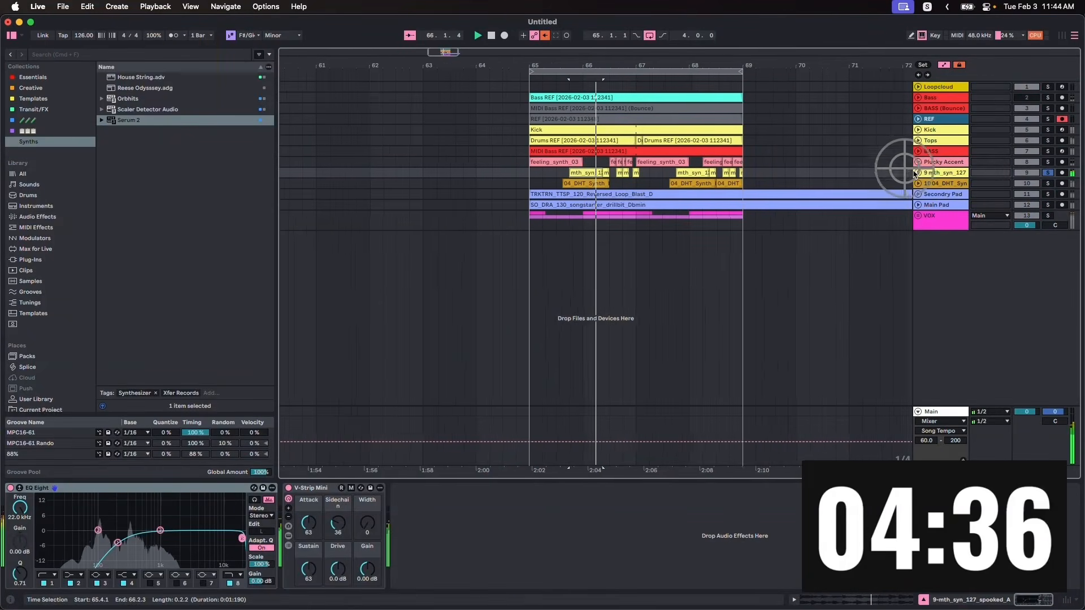
click(935, 175)
key(super+shift+r)
key(shift+l)
key(shift+r)
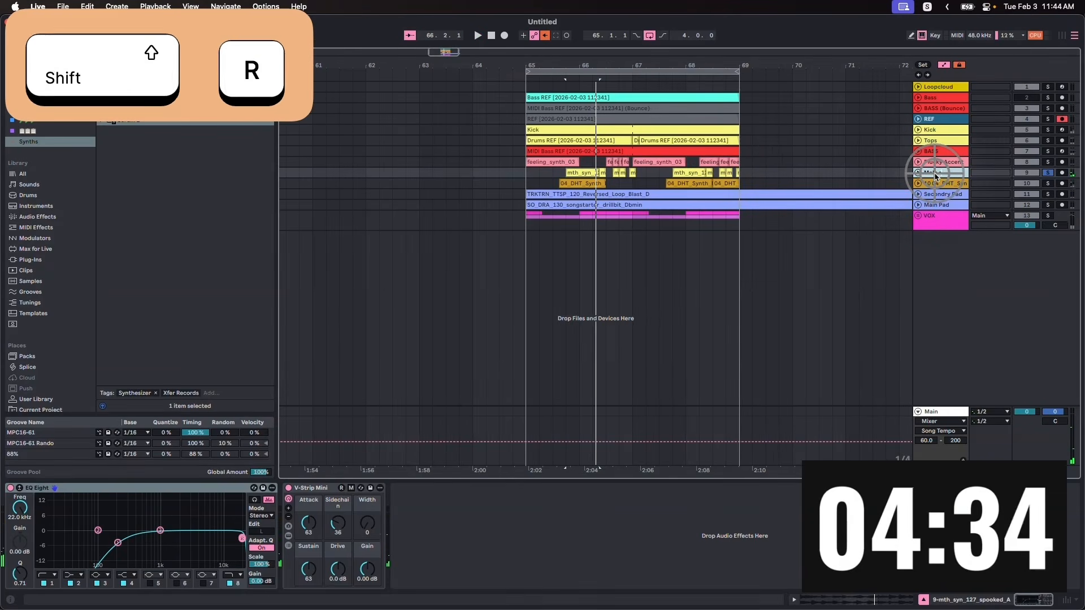
key(o)
key(Return)
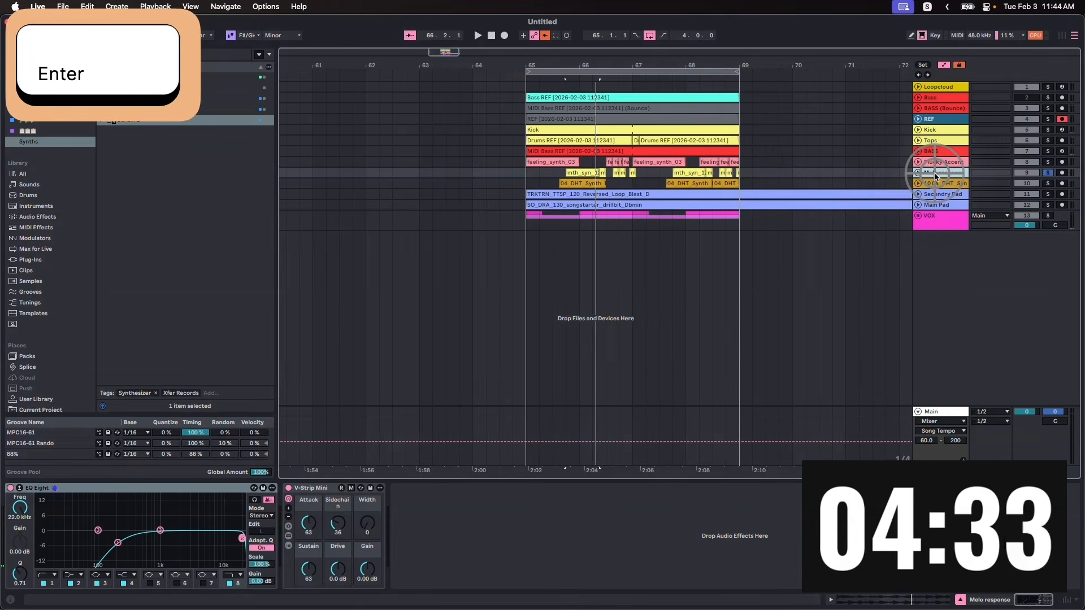
Audition the 04_DHT_Synth track in solo, unsolo it and rename it Pluck response.
click(1048, 183)
key(space)
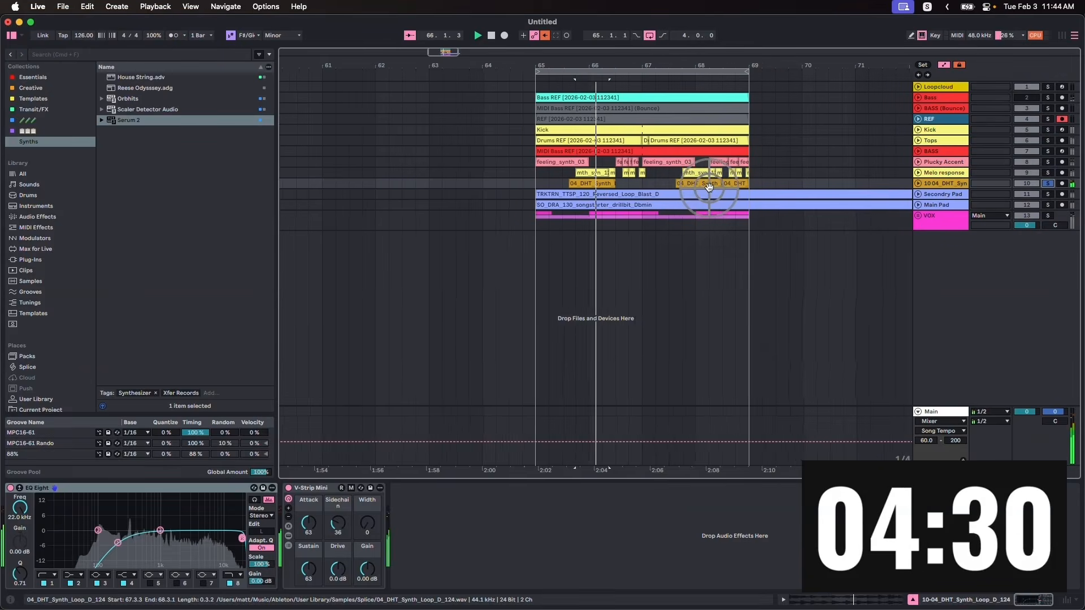
click(1048, 183)
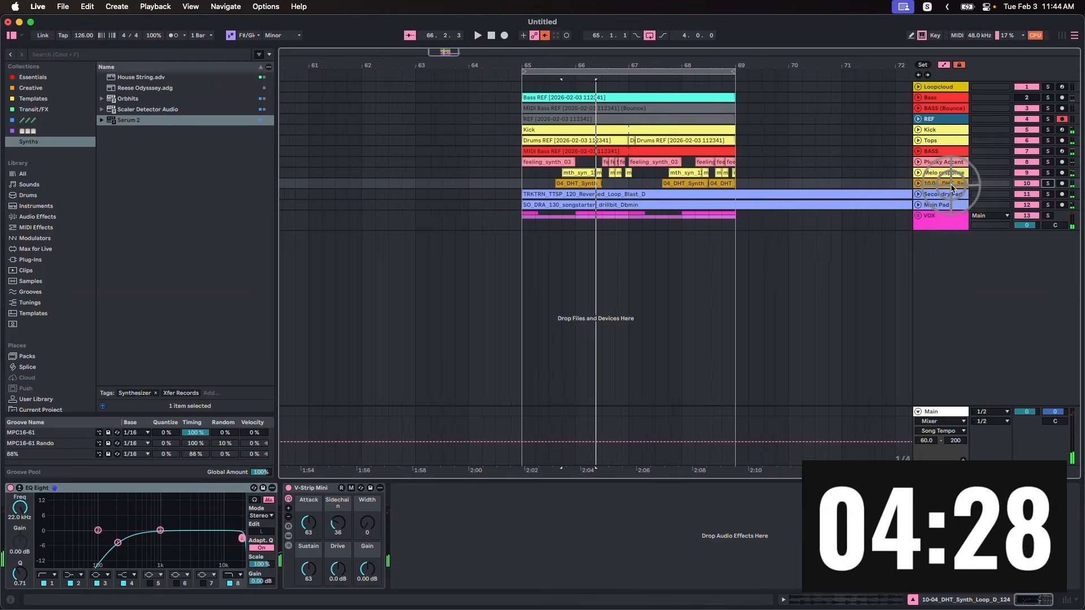
key(super+r)
text(Pluck resp)
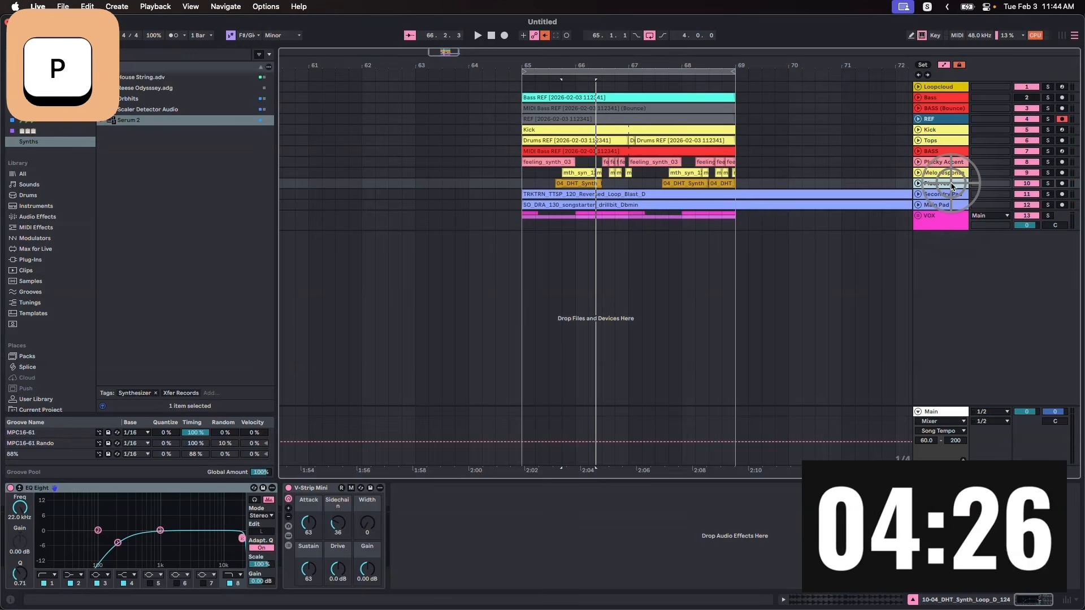
text(onse)
key(Return)
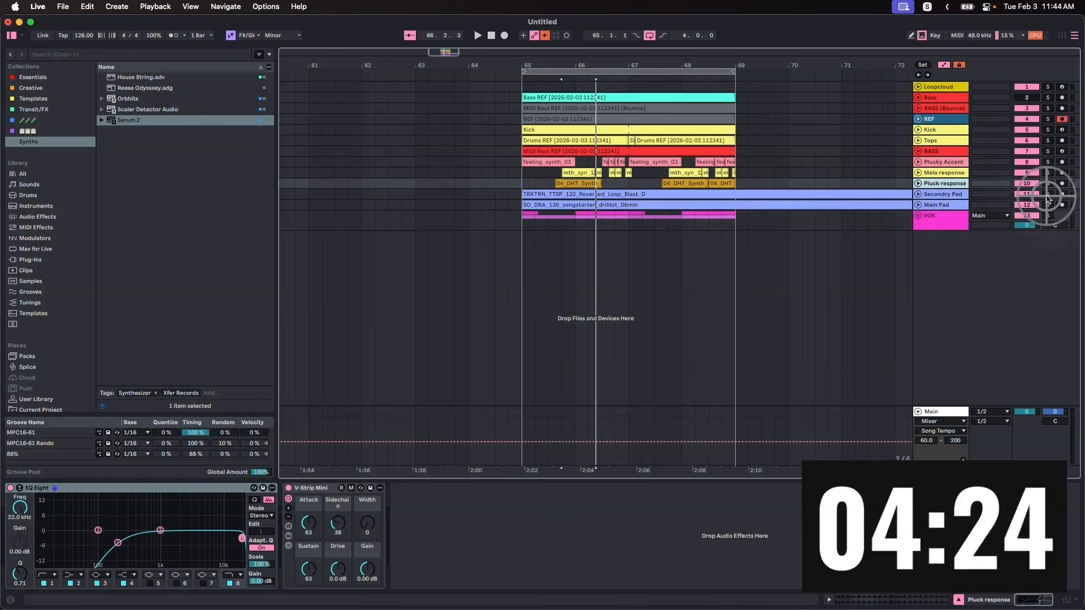
Add the ARRANGE and FX tracks from the Song Finisher [BFC].als template to the set below the VOX group.
click(945, 206)
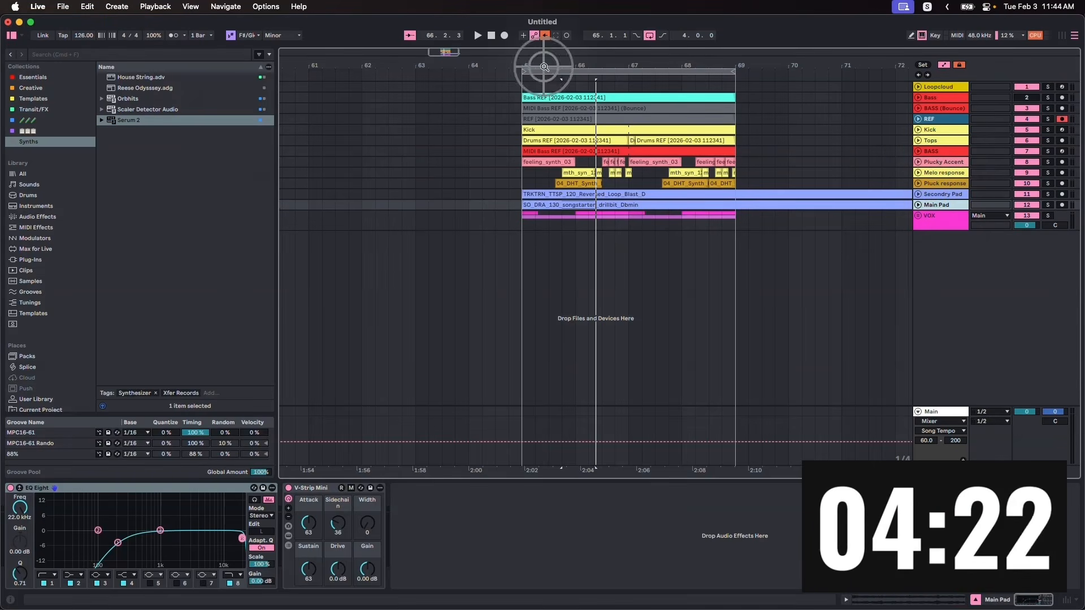
click(39, 100)
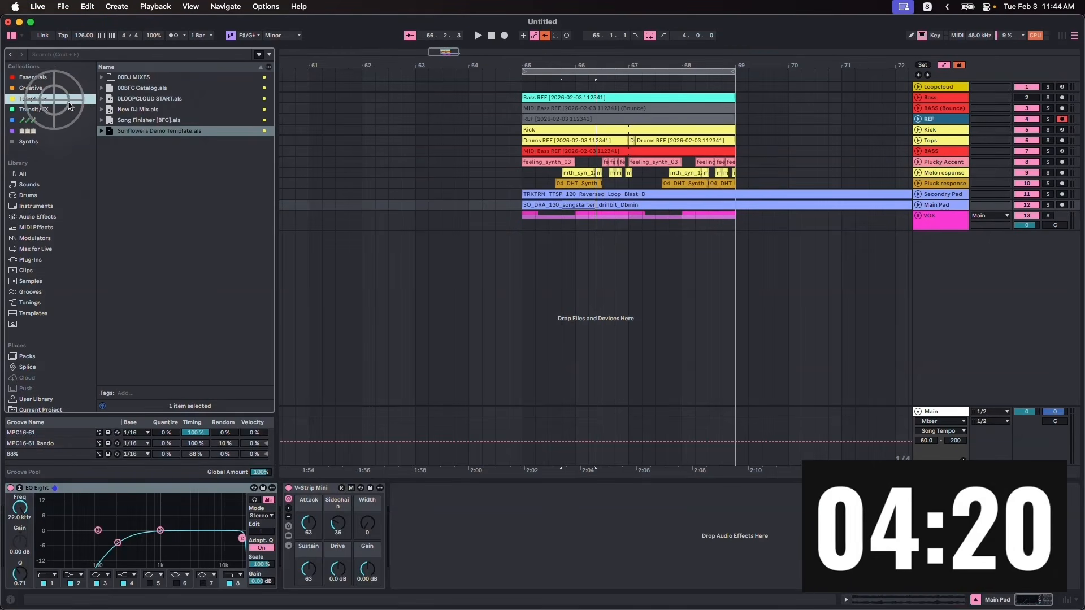
click(101, 120)
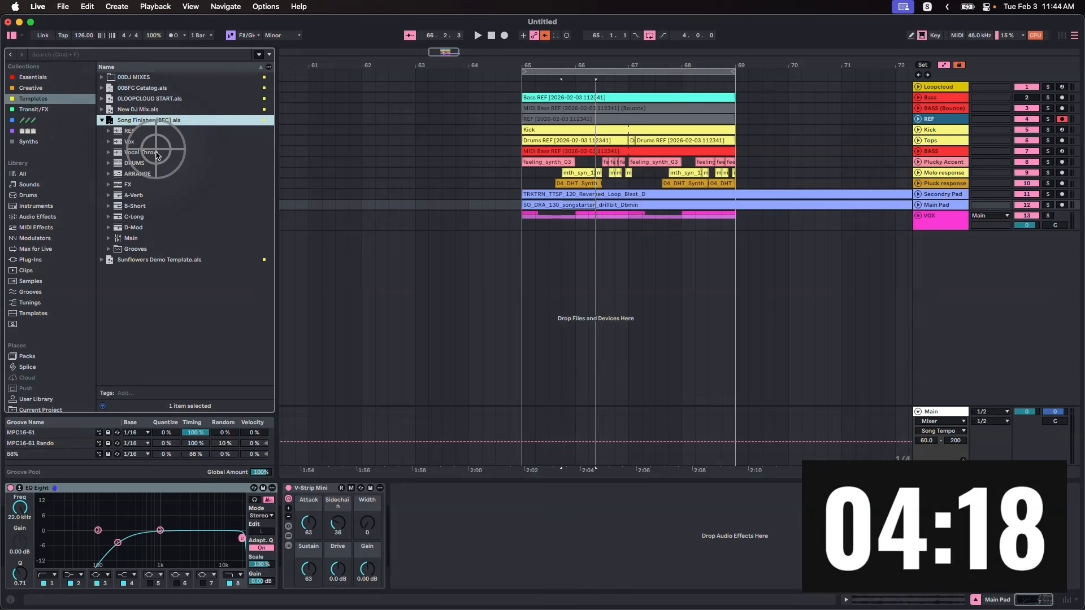
click(136, 184)
shift+click(136, 175)
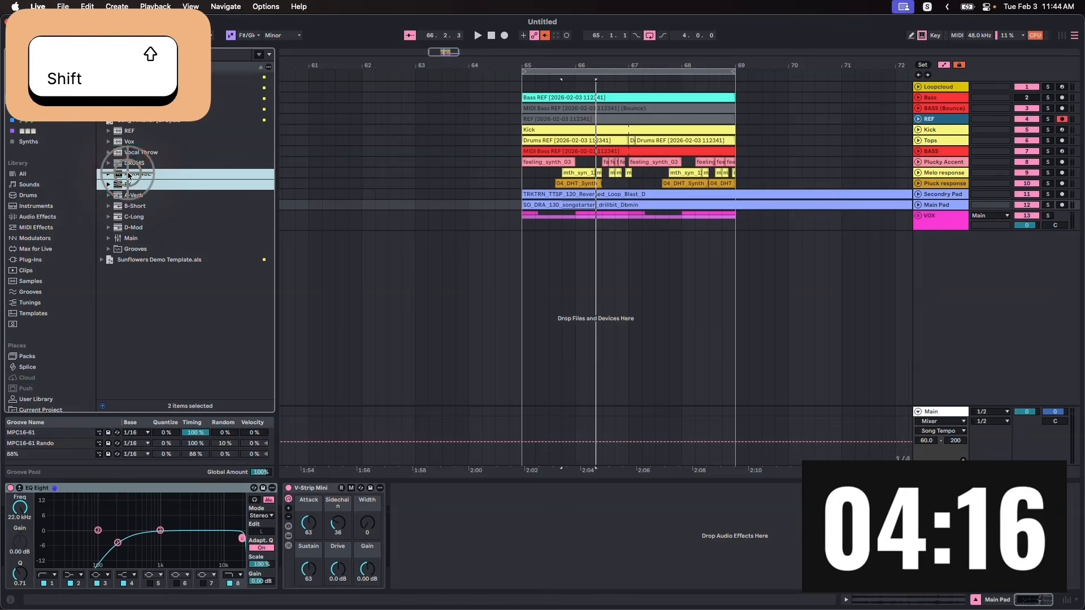
drag(135, 176, 566, 235)
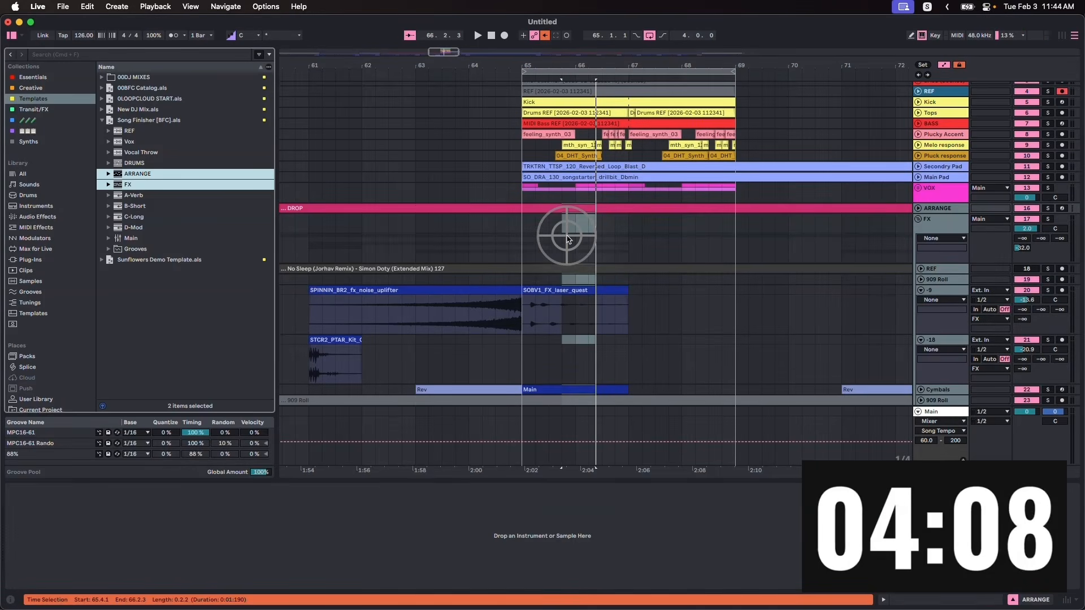
Fold the FX group and unfold the ARRANGE track to show its section markers.
click(854, 249)
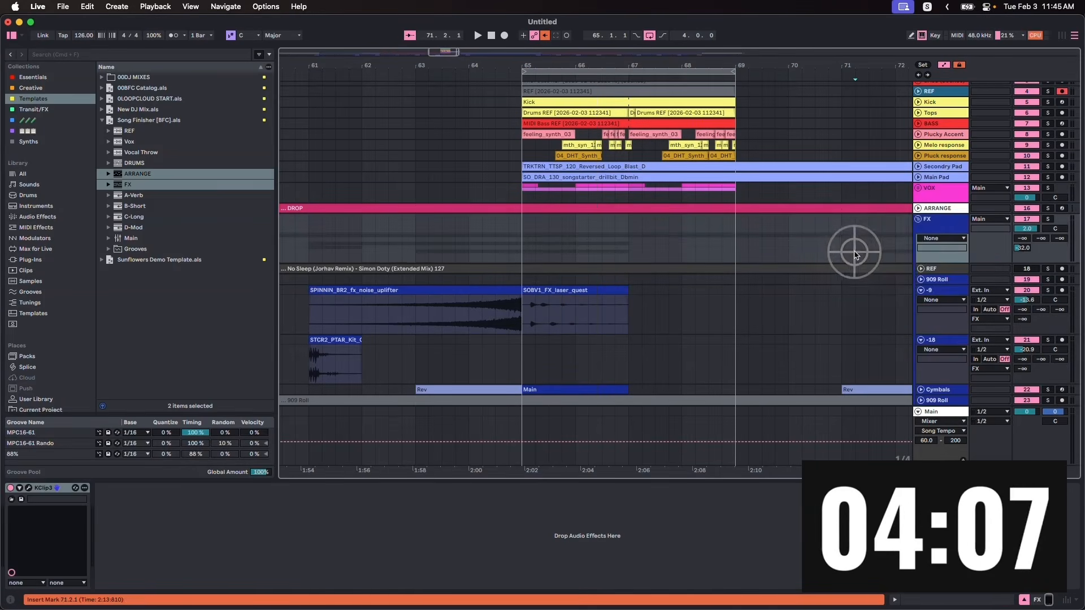
click(919, 219)
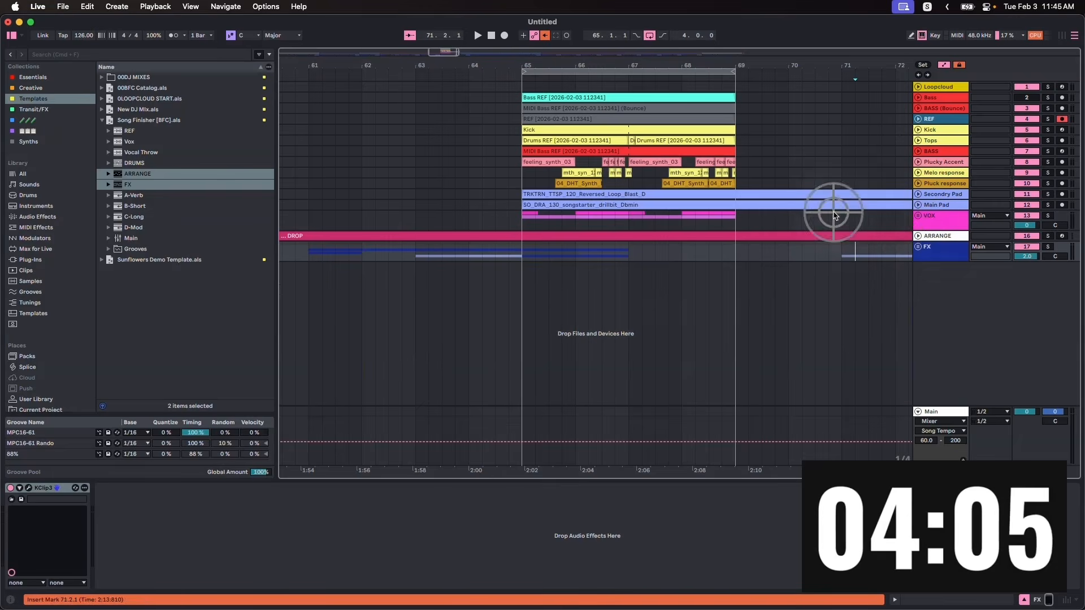
click(919, 237)
click(663, 62)
drag(663, 63, 663, 63)
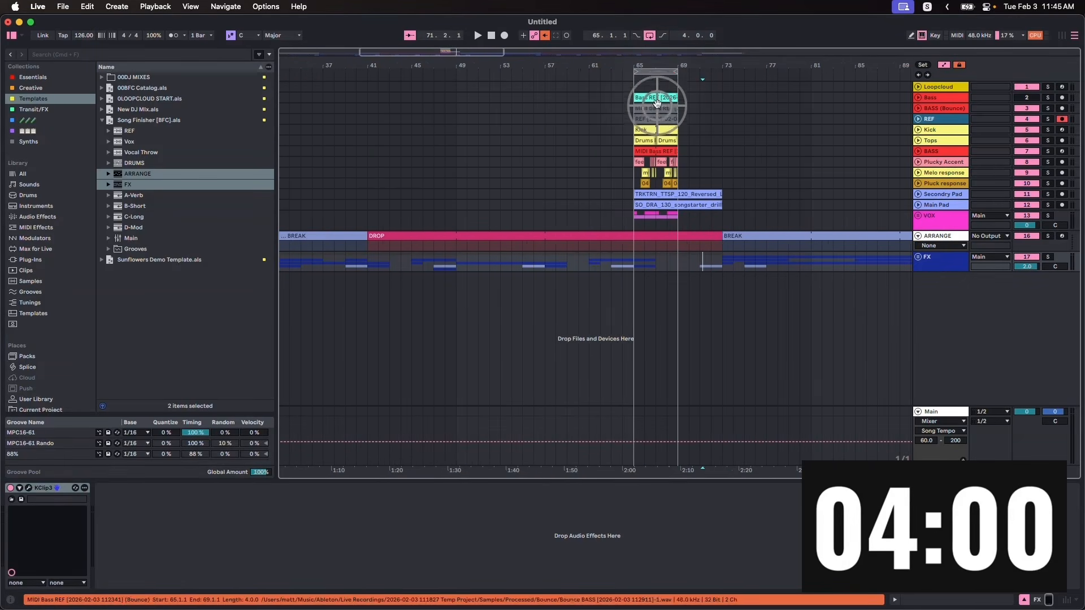
Duplicate the four-bar clips from Bass through Pluck response, plus the VOX group's clips, to bar 69.
click(655, 97)
shift+click(678, 225)
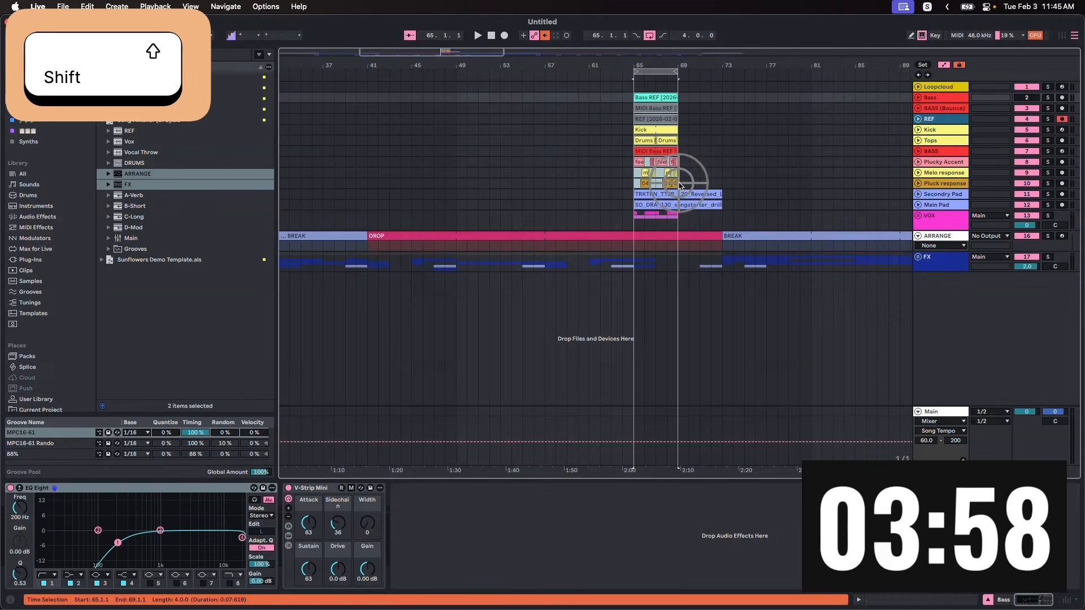
key(super+d)
click(678, 217)
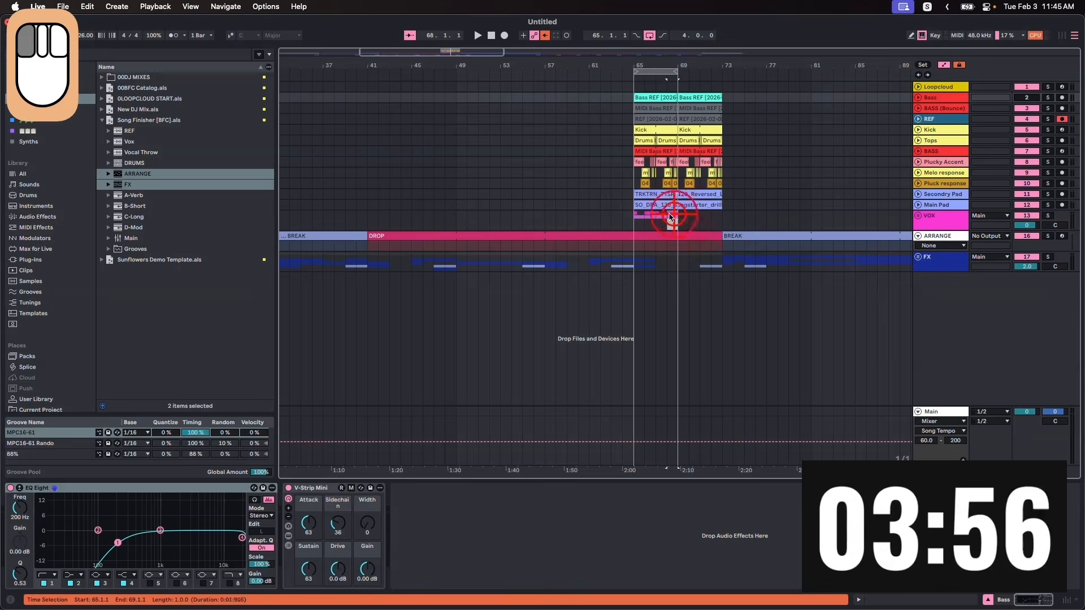
key(super+d)
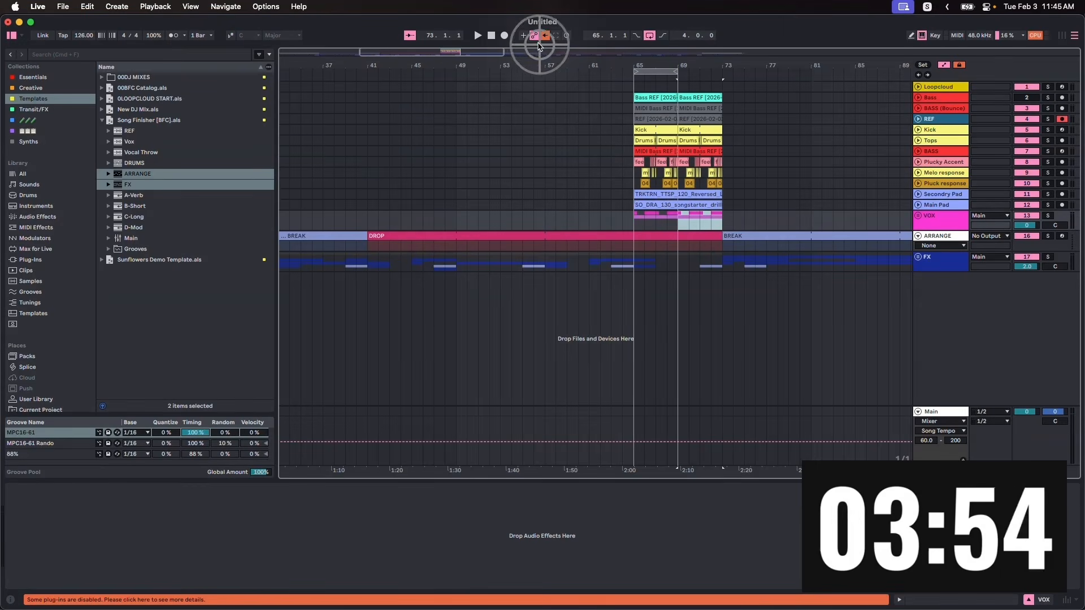
Copy the eight bars of Kick and Tops clips from bar 65 to bar 1 and duplicate them to fill the INTRO section.
mouse_move(665, 60)
mouse_down()
mouse_move(659, 50)
mouse_move(659, 61)
mouse_up()
drag(285, 61, 284, 66)
click(571, 131)
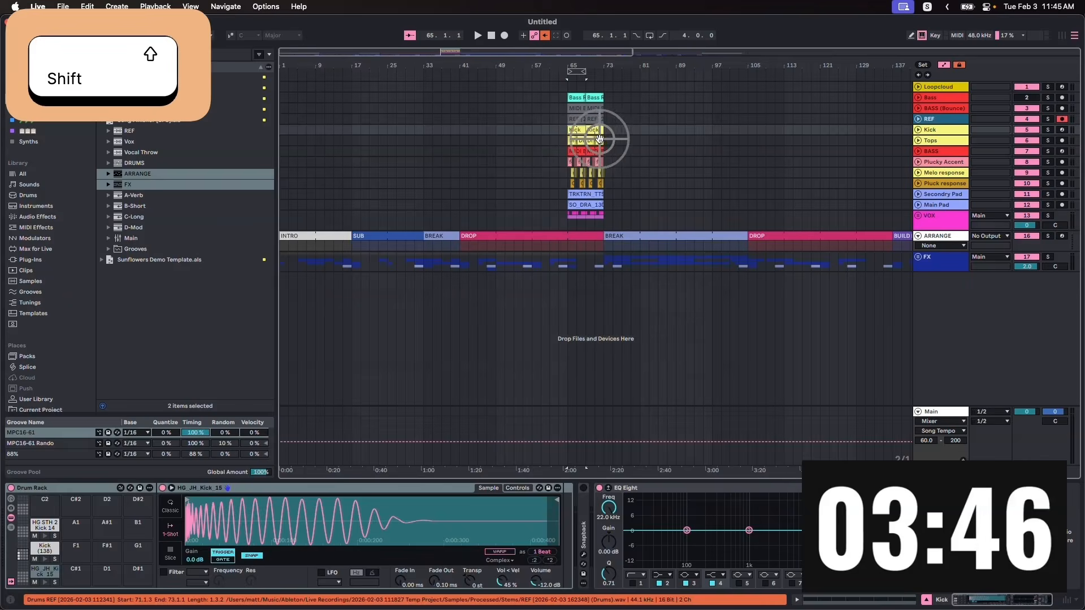
shift+click(599, 138)
key(cmd+c)
click(280, 139)
key(super+v)
click(572, 129)
shift+click(600, 131)
key(super+c)
click(282, 133)
key(super+v)
key(super+d)
Delete the Kick clips from bar 1 to bar 9, the first half of the INTRO.
click(376, 129)
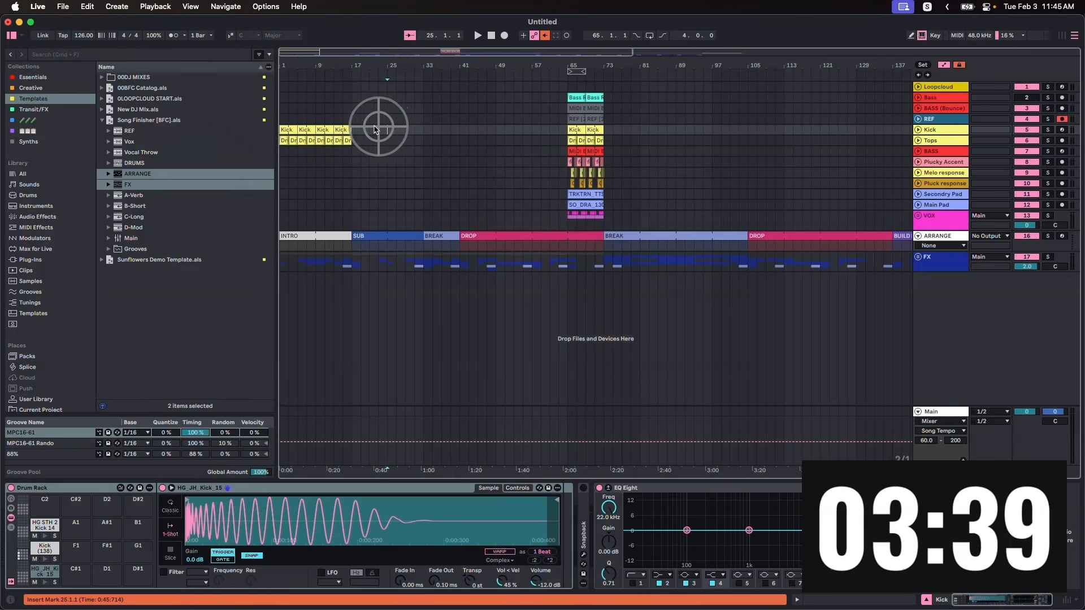
shift+click(280, 129)
key(BackSpace)
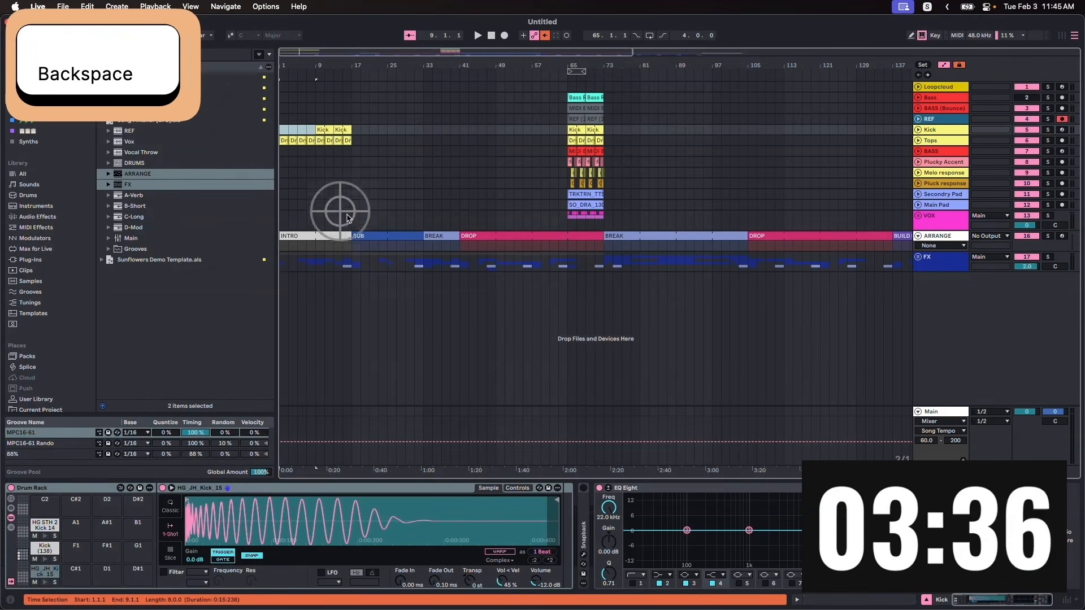
Paste the copied Kick and Tops clips at bar 169 and duplicate them to fill the OUTRO section.
click(362, 151)
scroll(600, 161, right, 5)
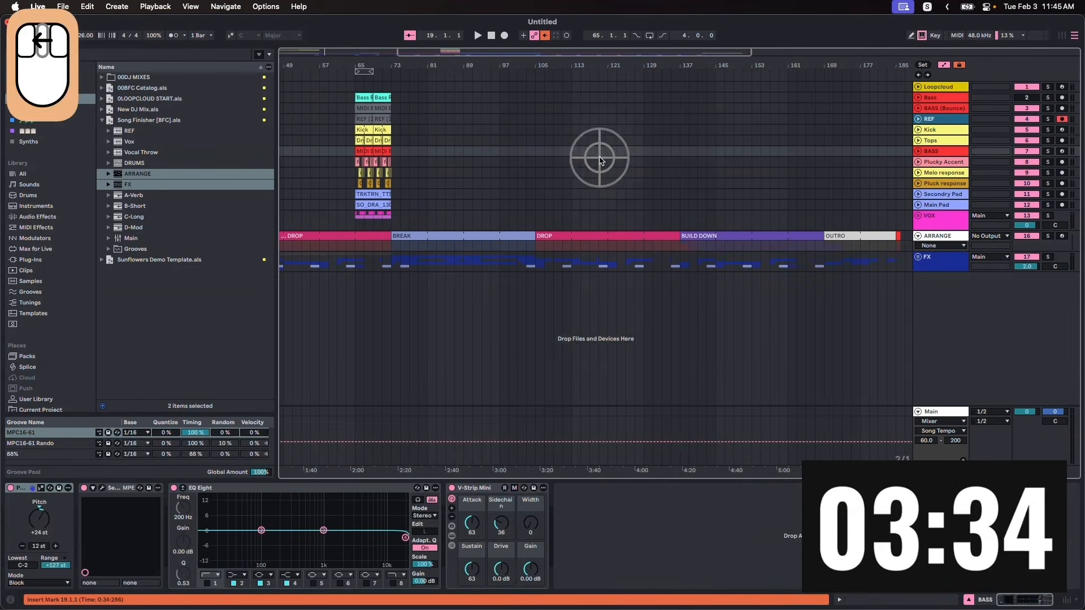
click(827, 128)
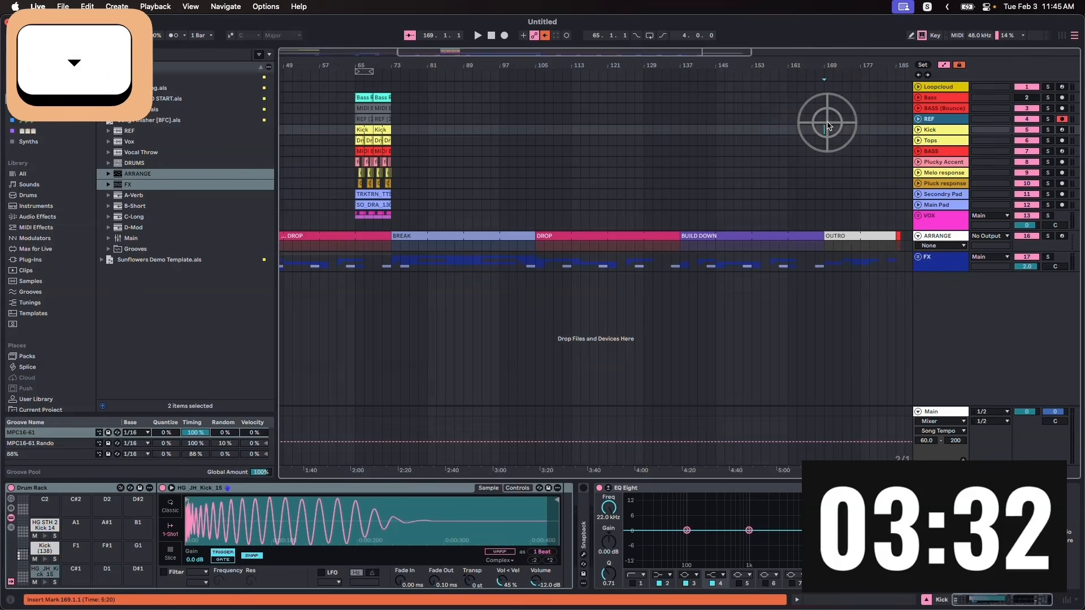
key(super+v)
key(super+d)
click(762, 134)
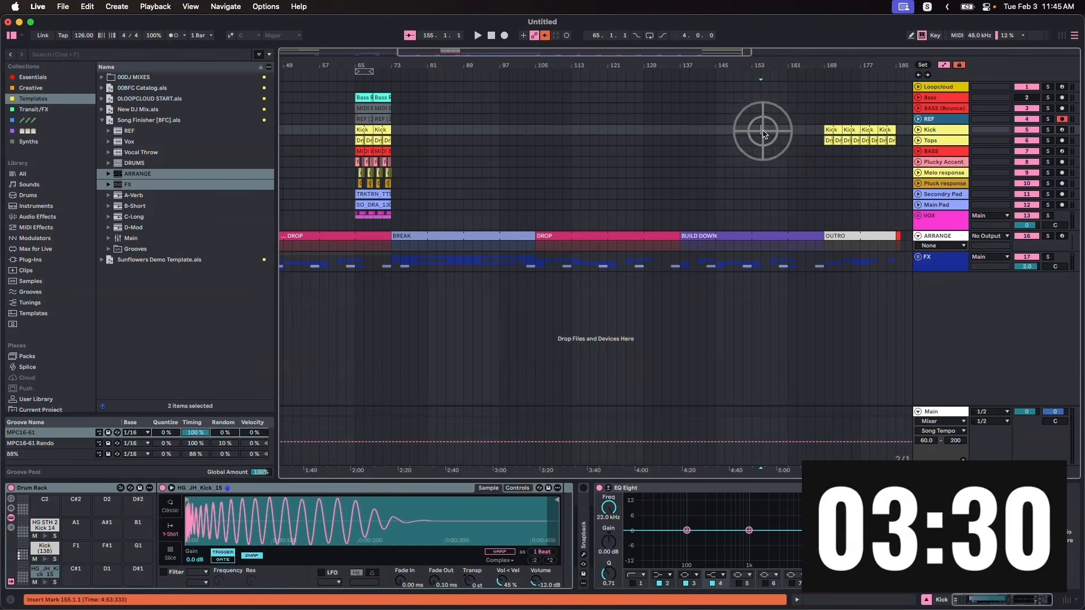
Delete the Kick clips from bar 177 to bar 185, the second half of the OUTRO.
click(879, 129)
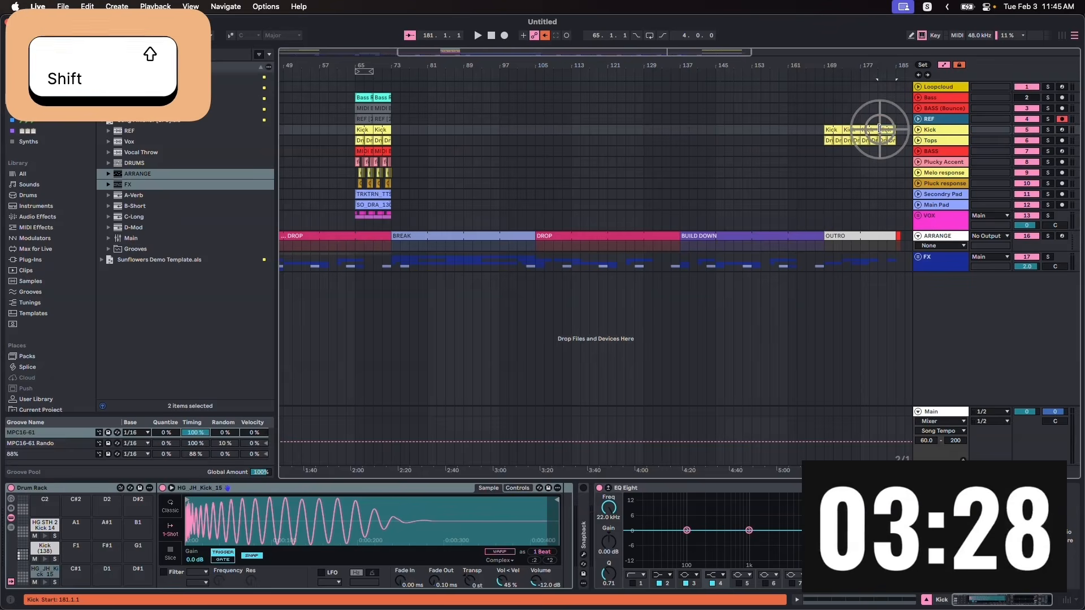
key(shift+BackSpace)
scroll(867, 129, left, 10)
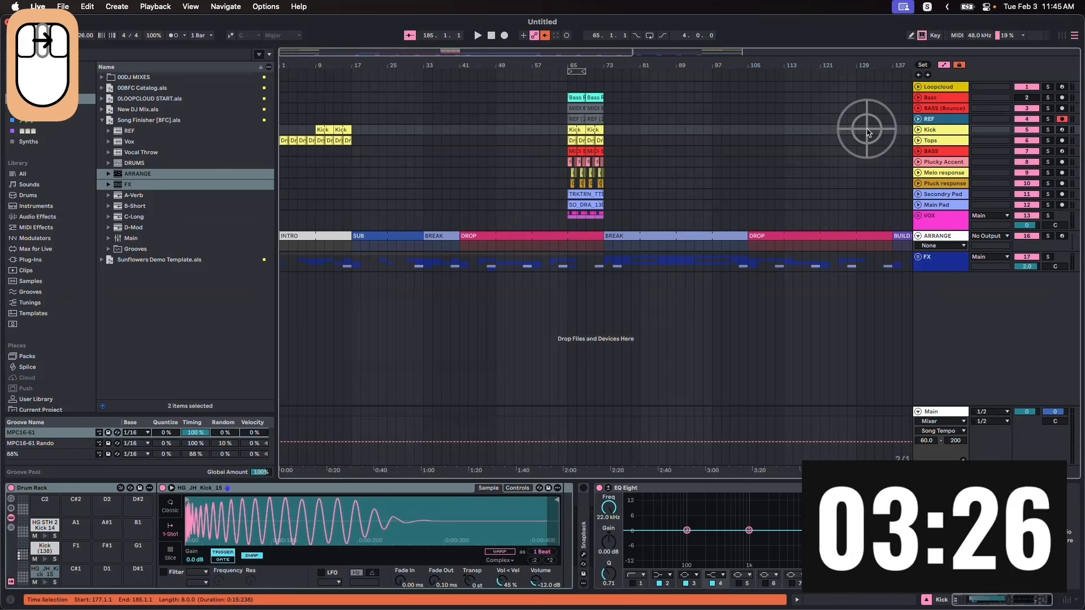
Copy the eight bars of Kick, Tops and BASS clips from bar 65 to bar 17 and duplicate them to fill the SUB section.
click(582, 128)
key(shift)
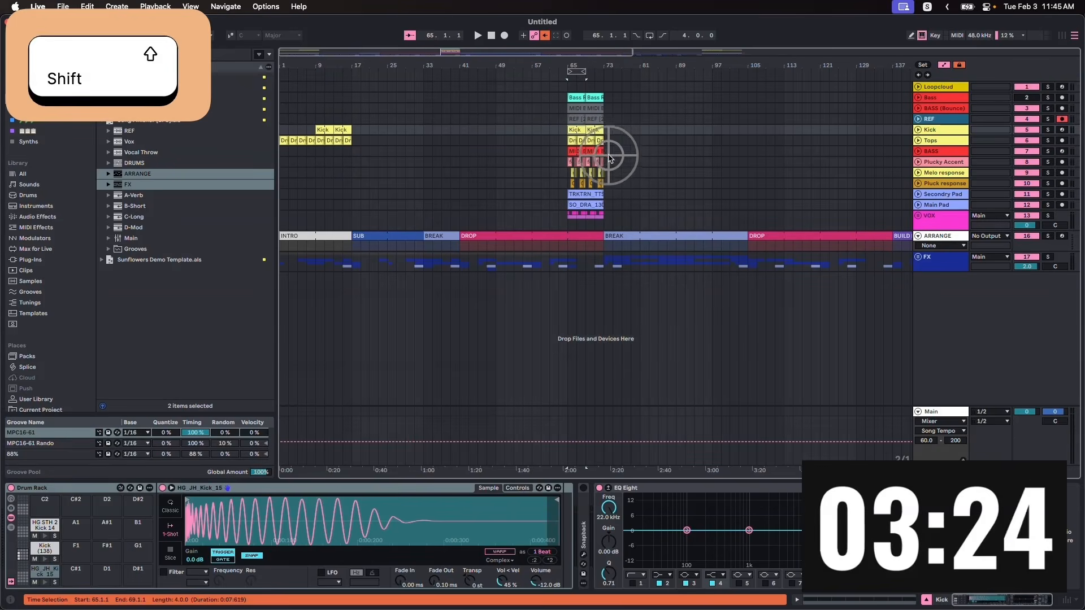
key(super+c)
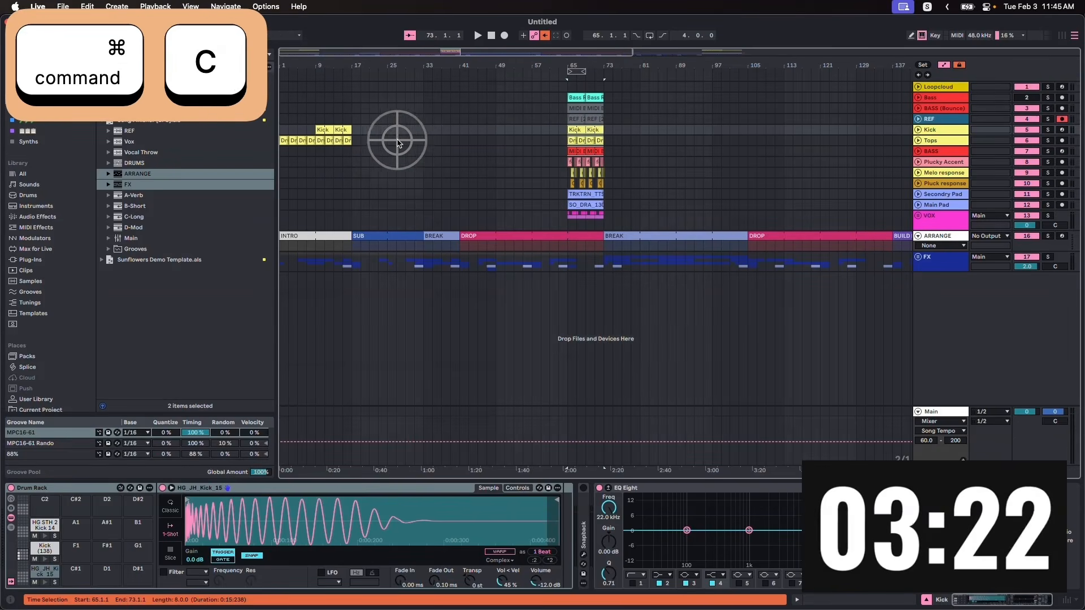
click(364, 136)
key(super+v)
key(super+d)
click(553, 237)
click(563, 233)
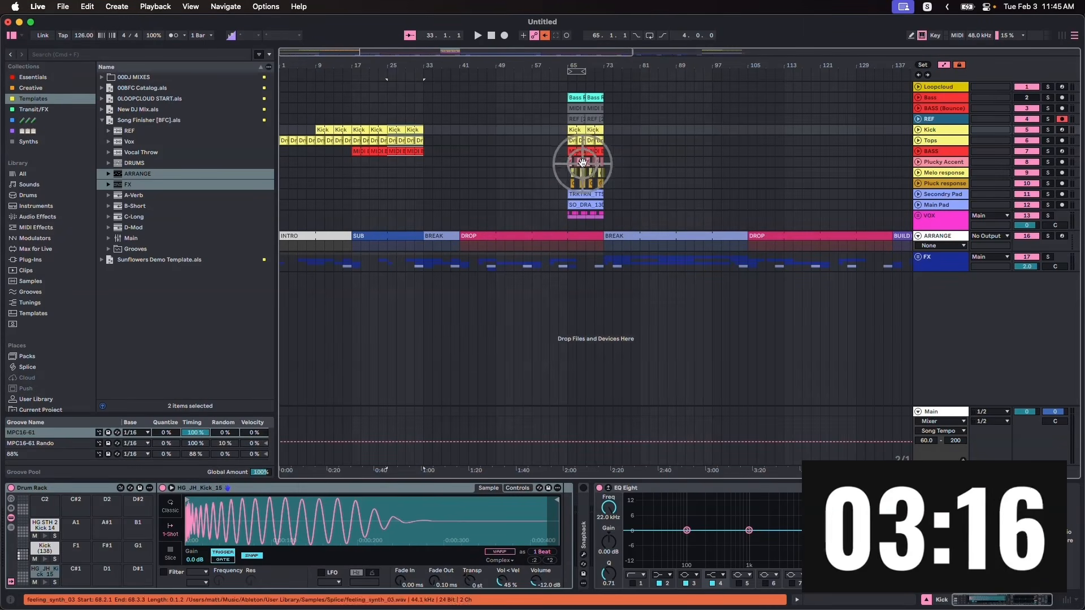
Copy the Plucky Accent and Melo response clips from bar 65 to bar 17 and repeat them through the SUB section.
drag(565, 162, 597, 165)
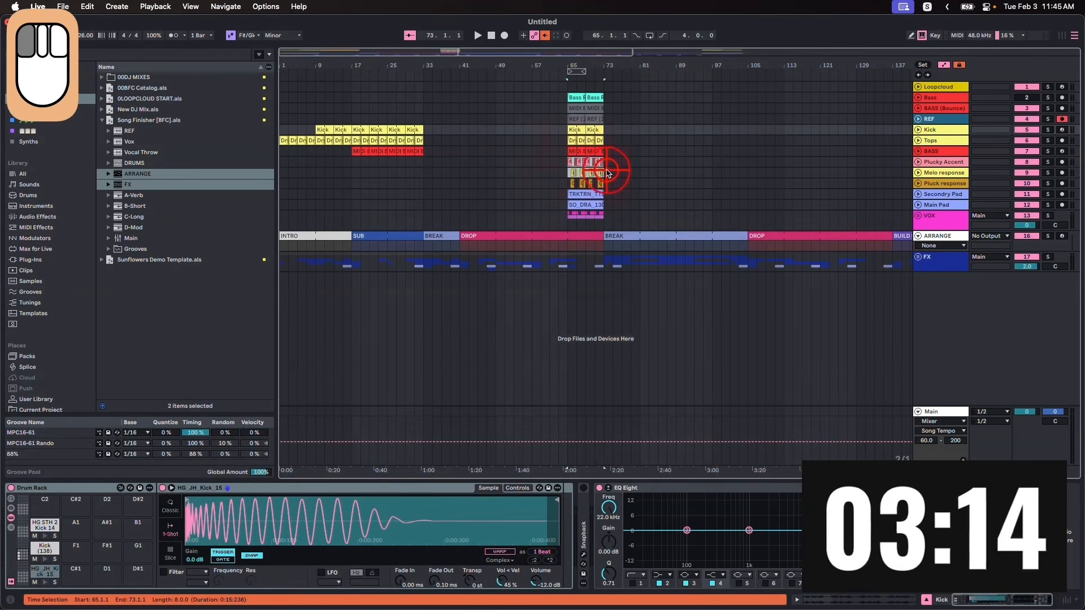
key(super+c)
click(354, 162)
key(super+v)
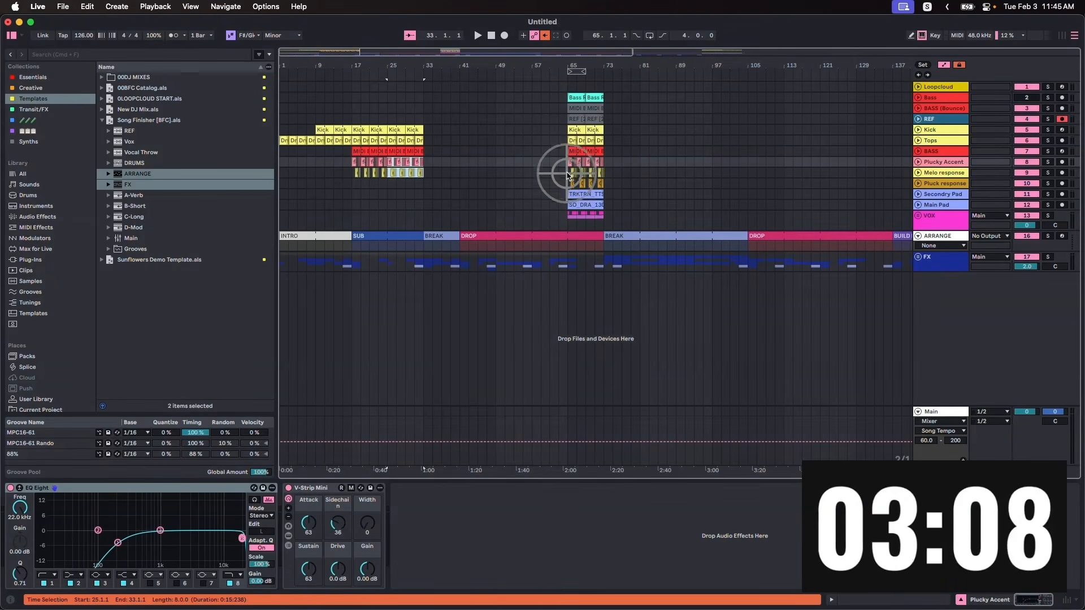
Copy the eight bars of clips from Kick through VOX at bar 65 to bar 41 and duplicate them up to bar 65.
click(581, 129)
shift+click(599, 204)
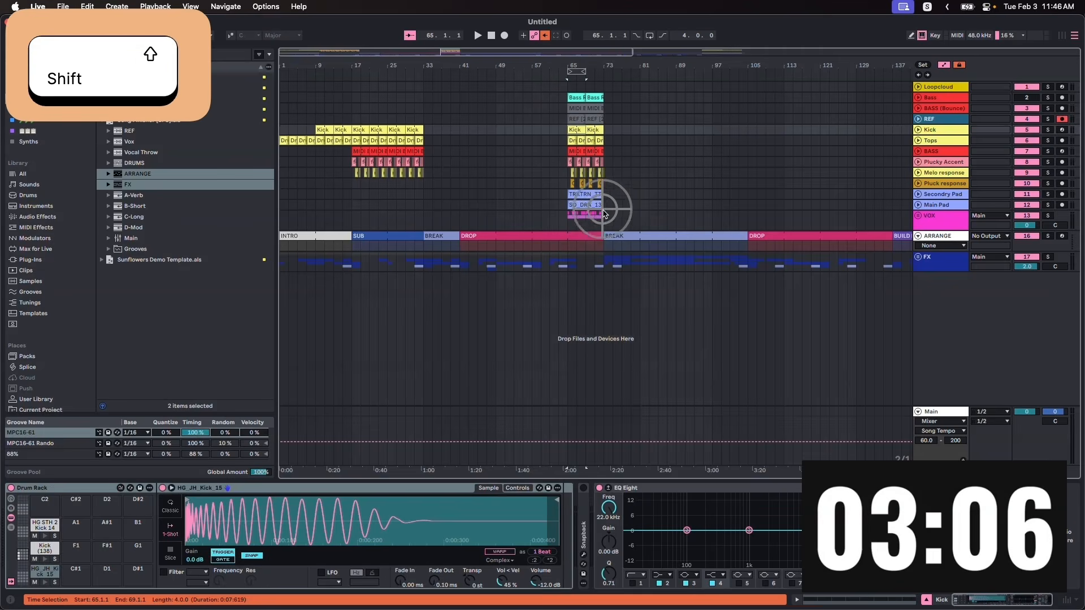
shift+click(606, 223)
key(super+c)
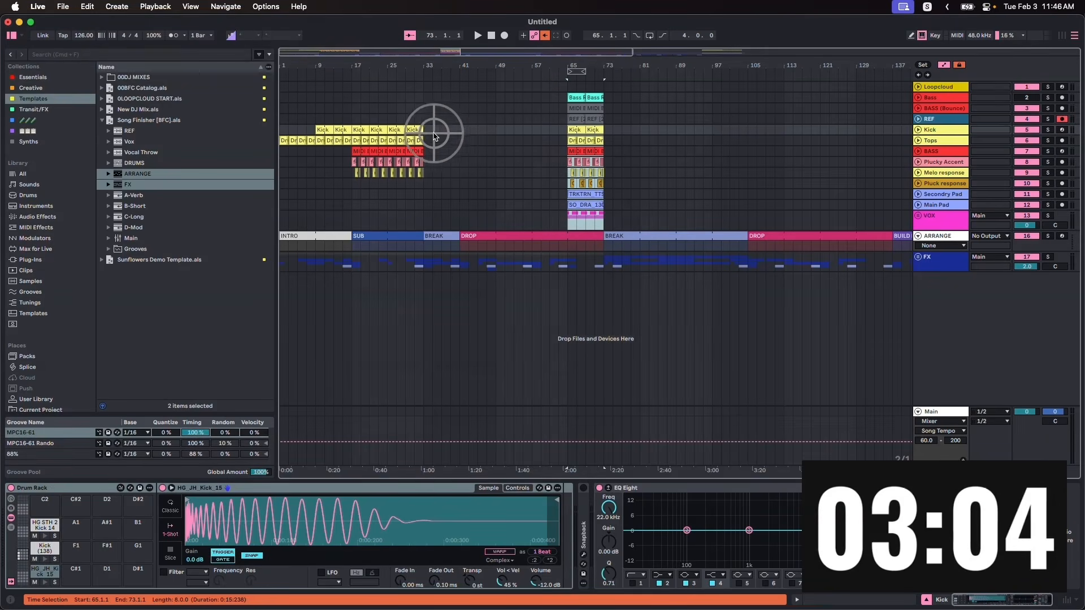
key(super+v)
key(super+d)
key(super+d)
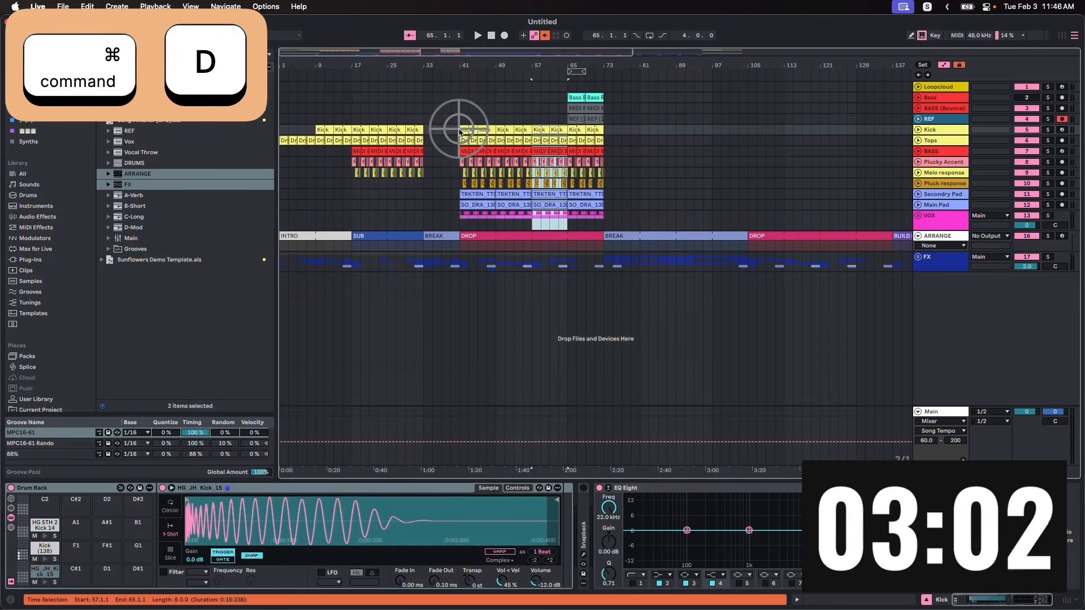
Copy the whole first DROP, Kick through VOX from bar 41 to bar 73, and paste it at bar 105.
click(466, 130)
shift+click(604, 218)
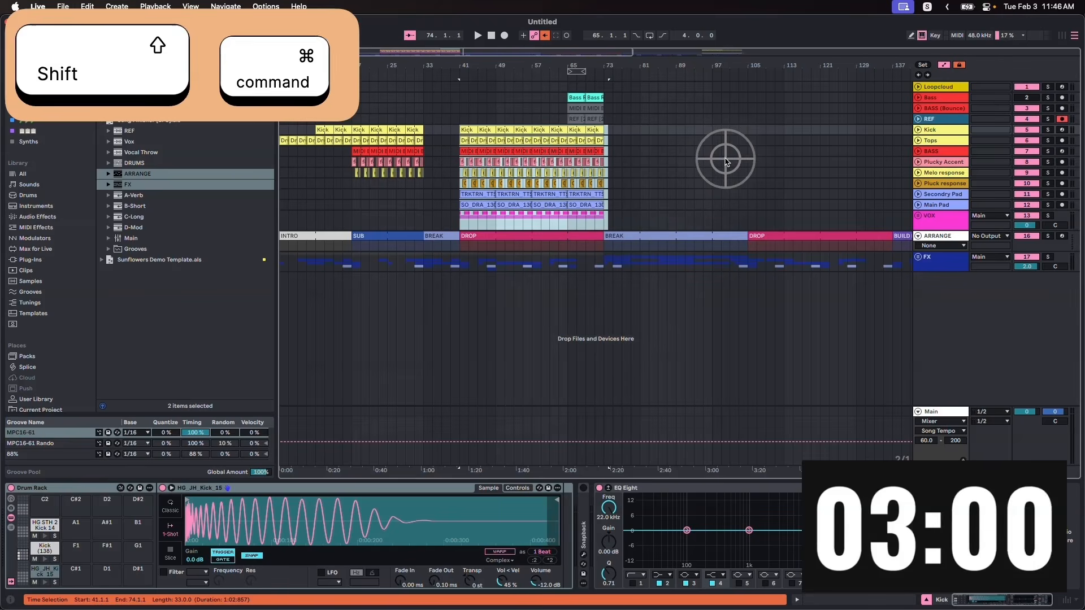
key(shift+super+Left)
key(super+c)
click(751, 121)
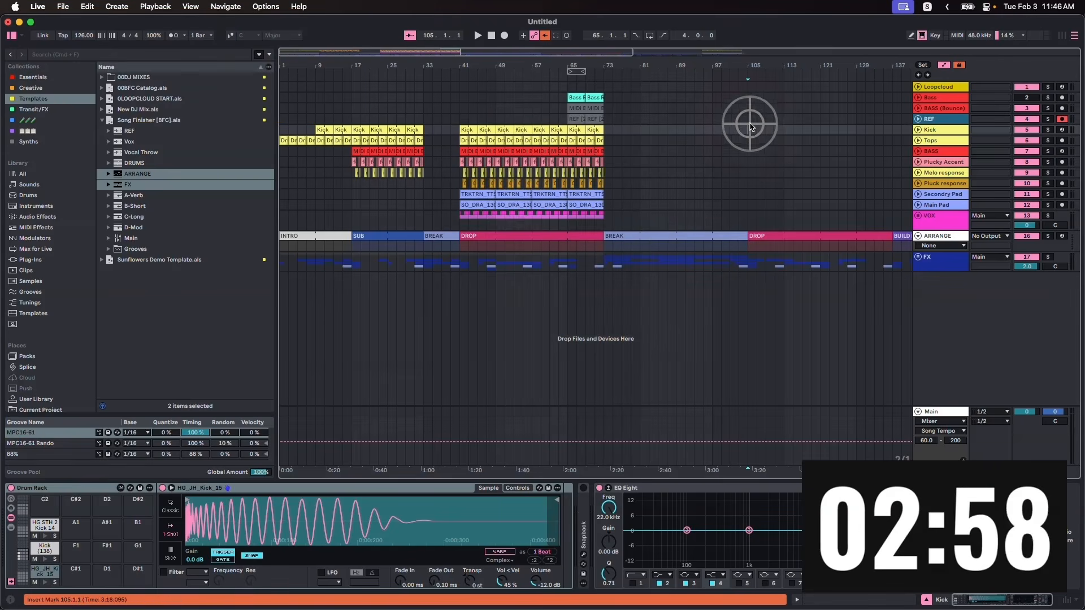
key(super+v)
click(697, 148)
Copy the SUB section's Kick through Melo response clips to bar 137 and duplicate them to fill the BUILD DOWN.
click(409, 140)
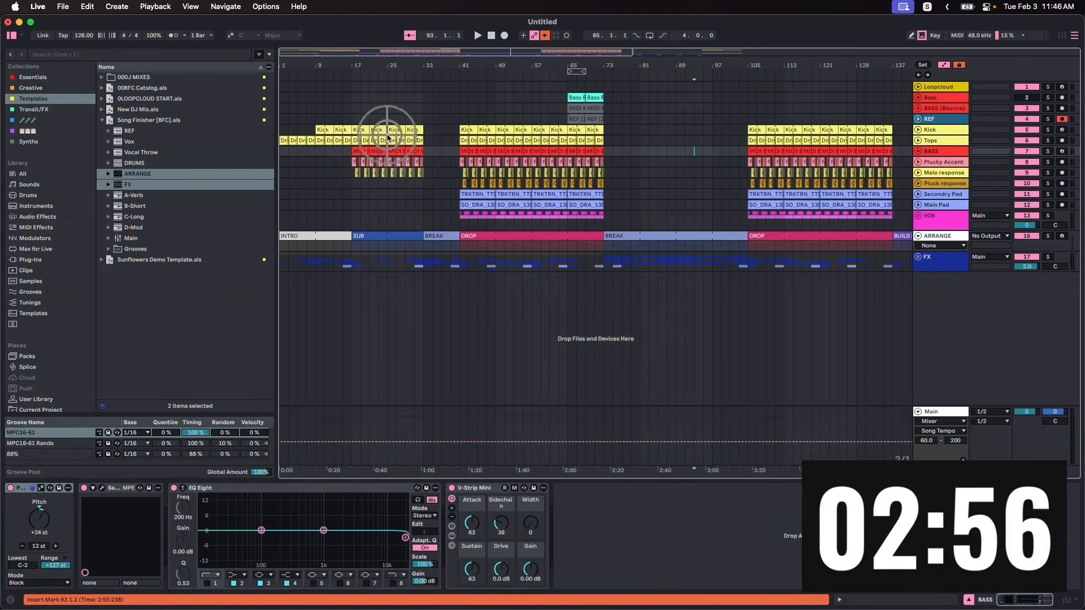
shift+click(422, 188)
key(super+c)
scroll(686, 153, right, 10)
key(super+v)
key(super+d)
click(712, 183)
scroll(712, 184, left, 10)
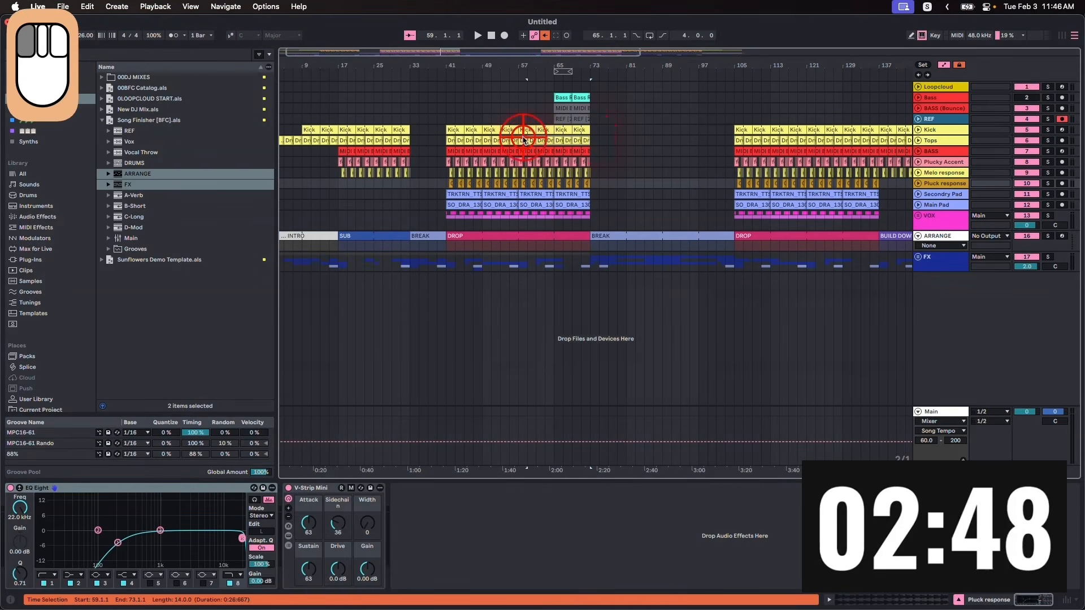
key(super+d)
key(super+z)
Duplicate the last 16 bars of the first DROP's Tops clips into bars 73 to 89 of the second BREAK.
click(599, 145)
key(shift+Left)
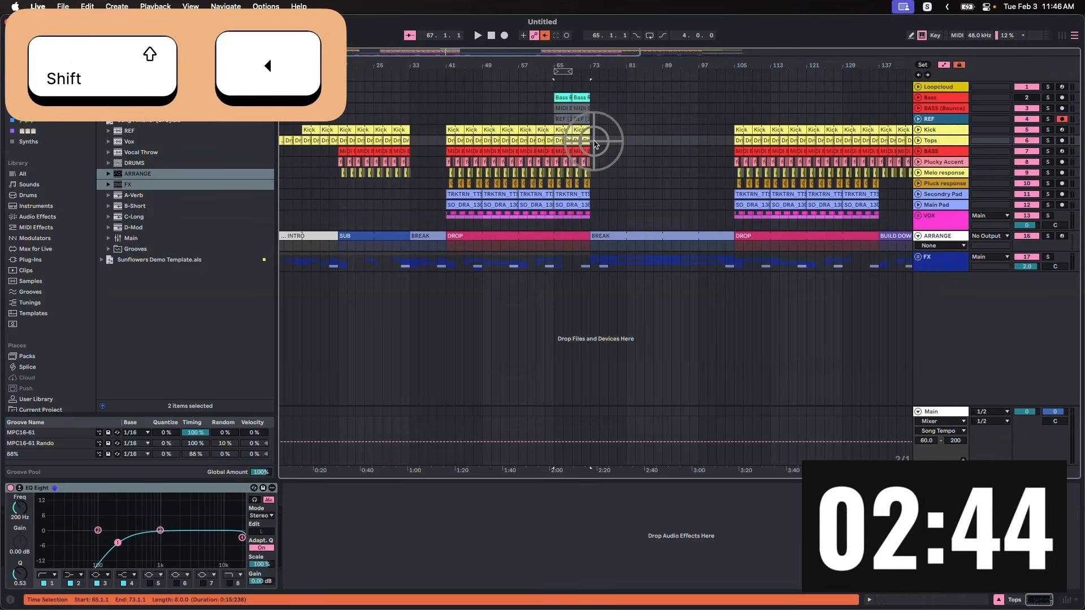
key(super+d)
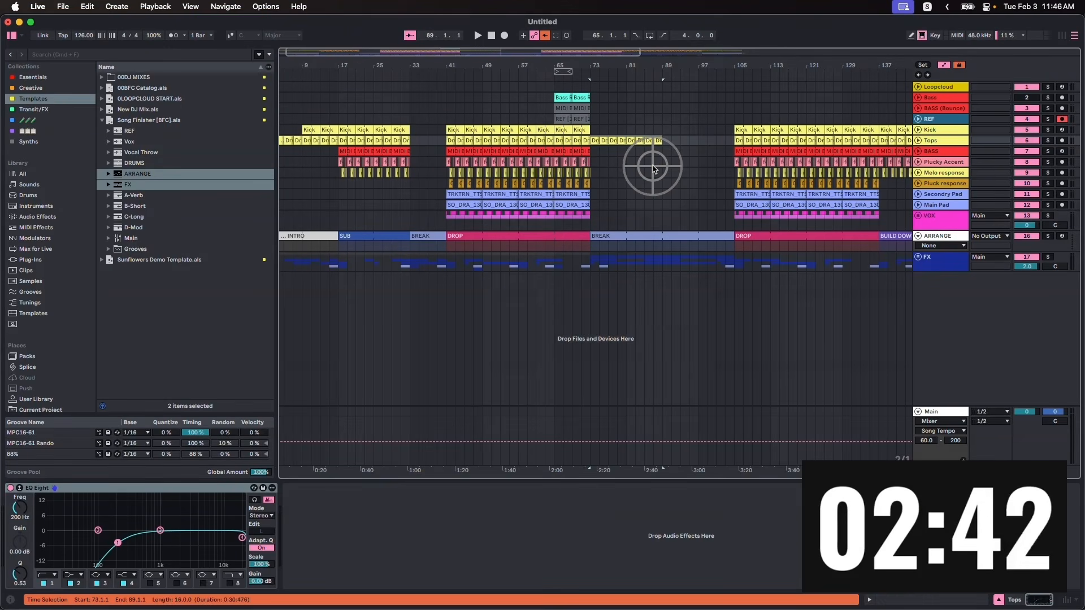
Duplicate the last eight bars of the SUB's Tops, BASS, Plucky Accent and Melo response clips into the first BREAK at bar 33.
click(412, 139)
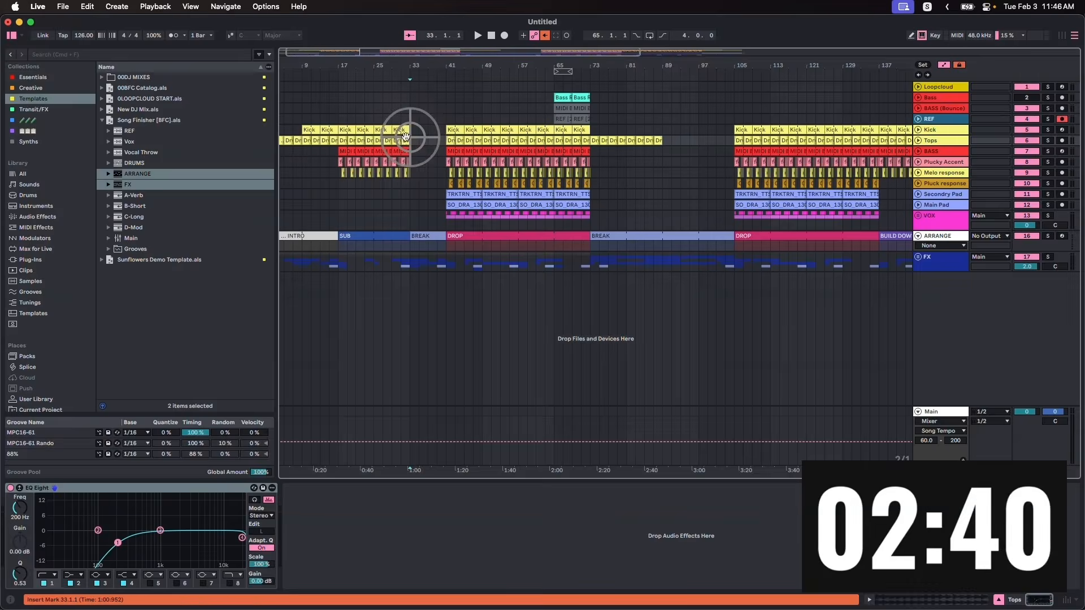
shift+click(374, 140)
key(super+d)
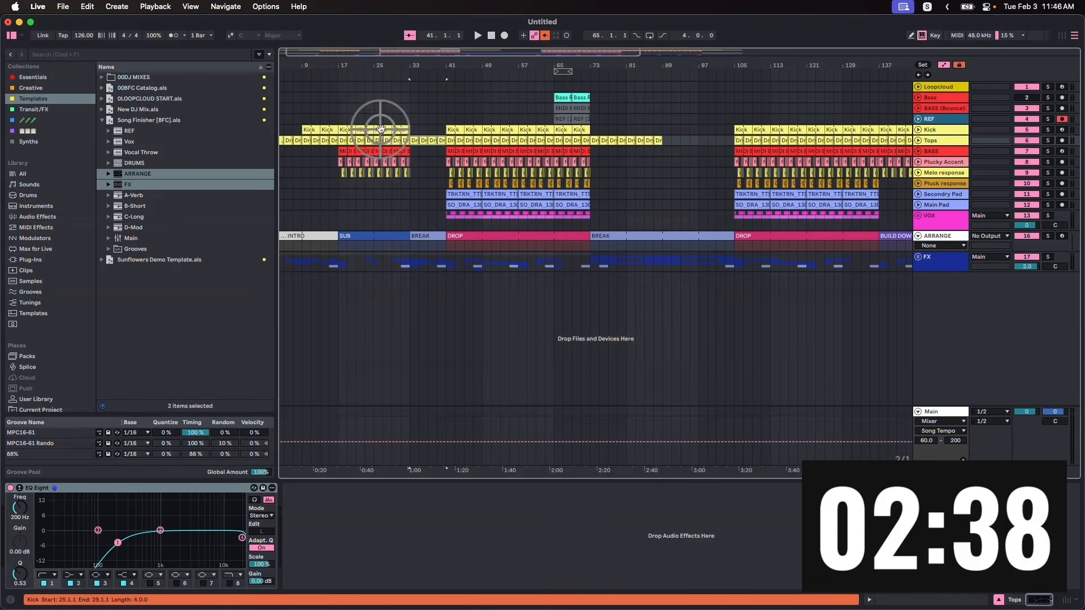
click(387, 150)
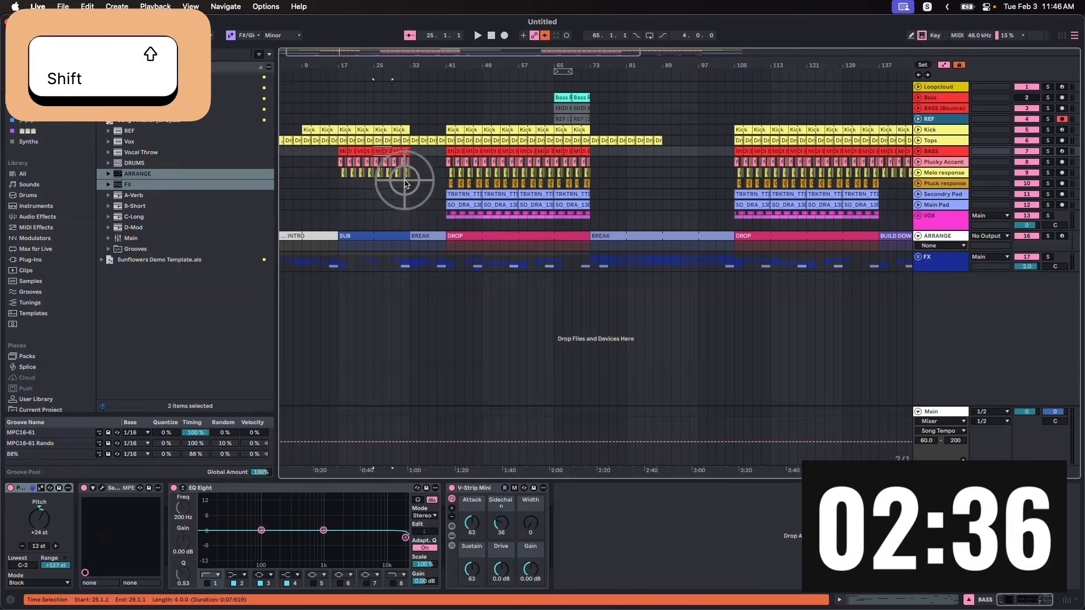
key(super+d)
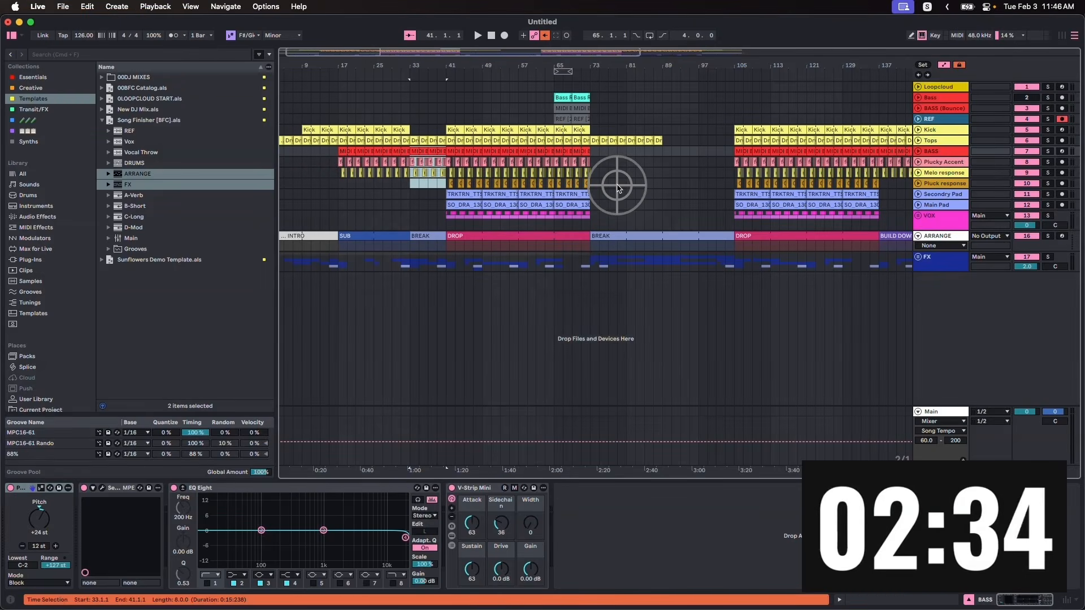
Extend the BASS clips from bar 73 to bar 81 and duplicate the Plucky Accent through Main Pad clips to fill the second BREAK.
shift+click(574, 151)
key(shift+super+d)
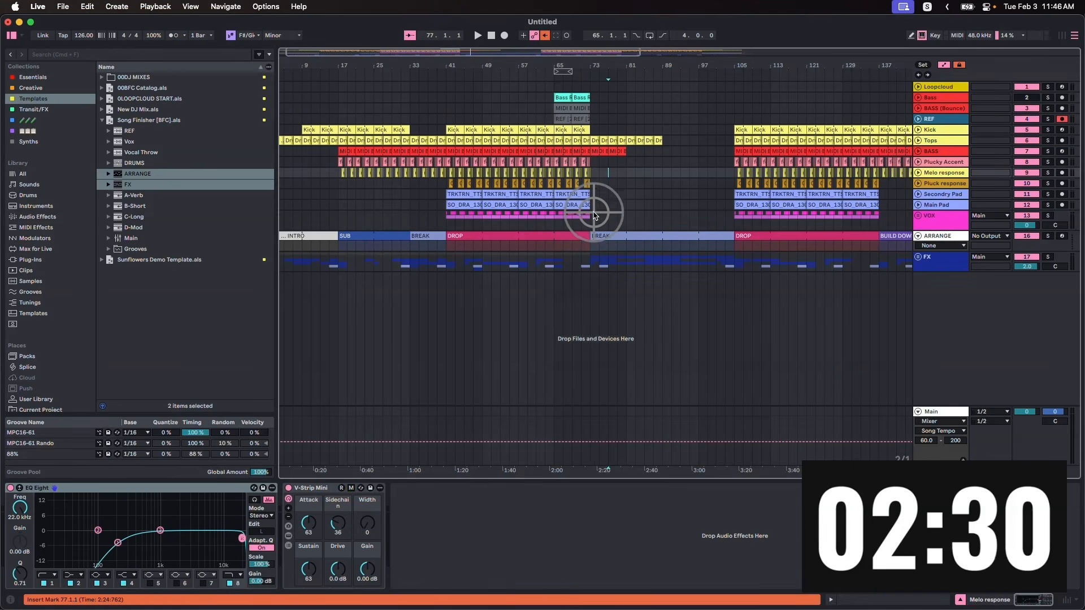
drag(589, 201, 552, 162)
key(super+d)
key(super+d)
key(super+d)
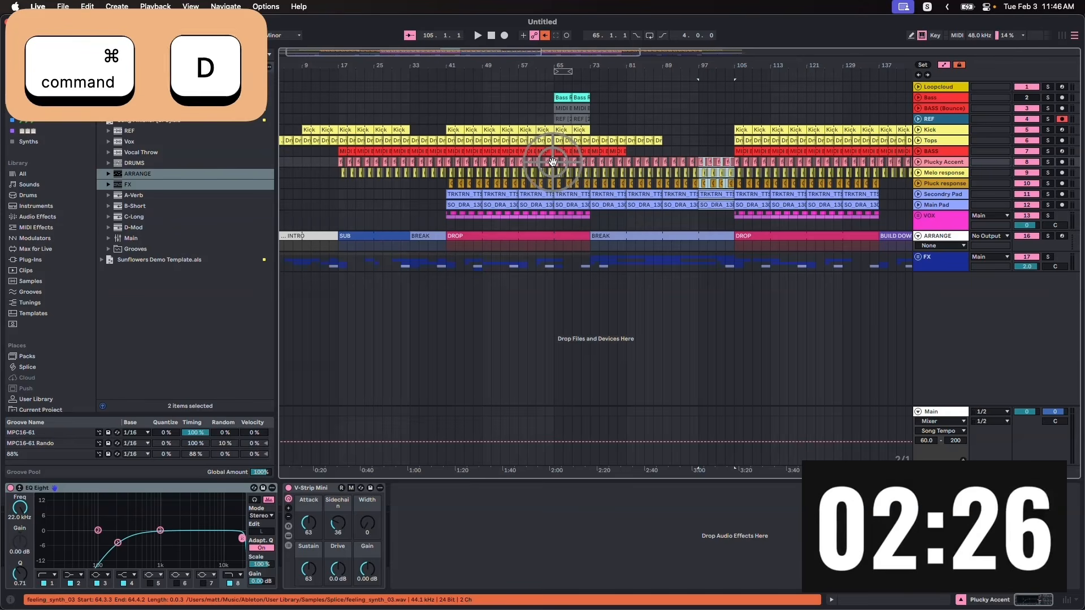
Copy 16 bars of VOX clips from bar 105 and paste them at bar 89, the second half of the second BREAK.
drag(735, 216, 804, 217)
key(super+c)
click(663, 218)
key(super+v)
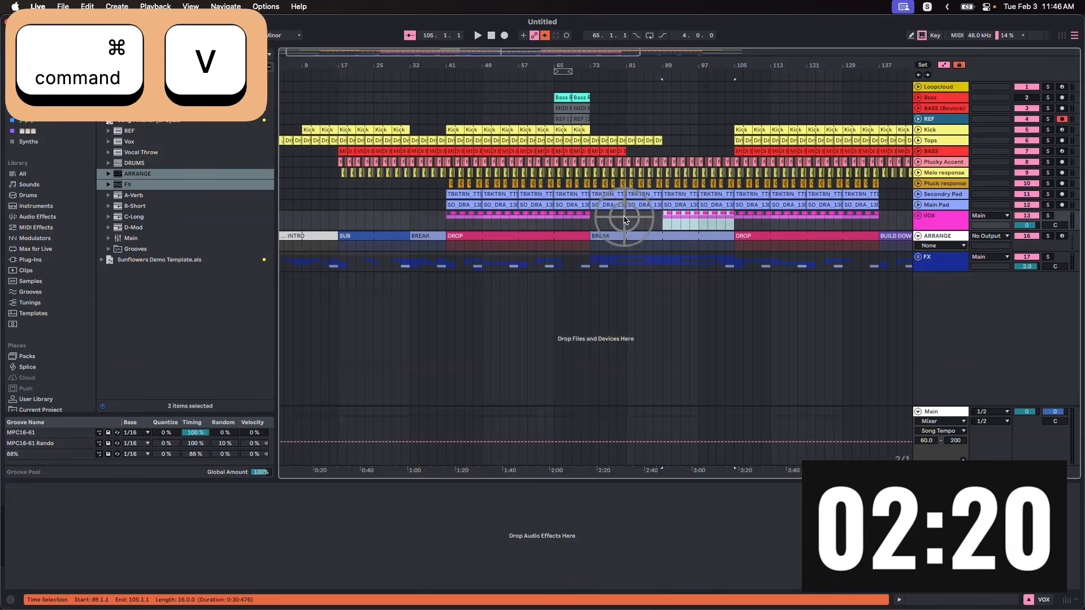
click(625, 217)
click(514, 223)
Copy the Secondry Pad and Main Pad clips from bar 41 to bar 17 and extend them through the SUB and first BREAK.
click(466, 194)
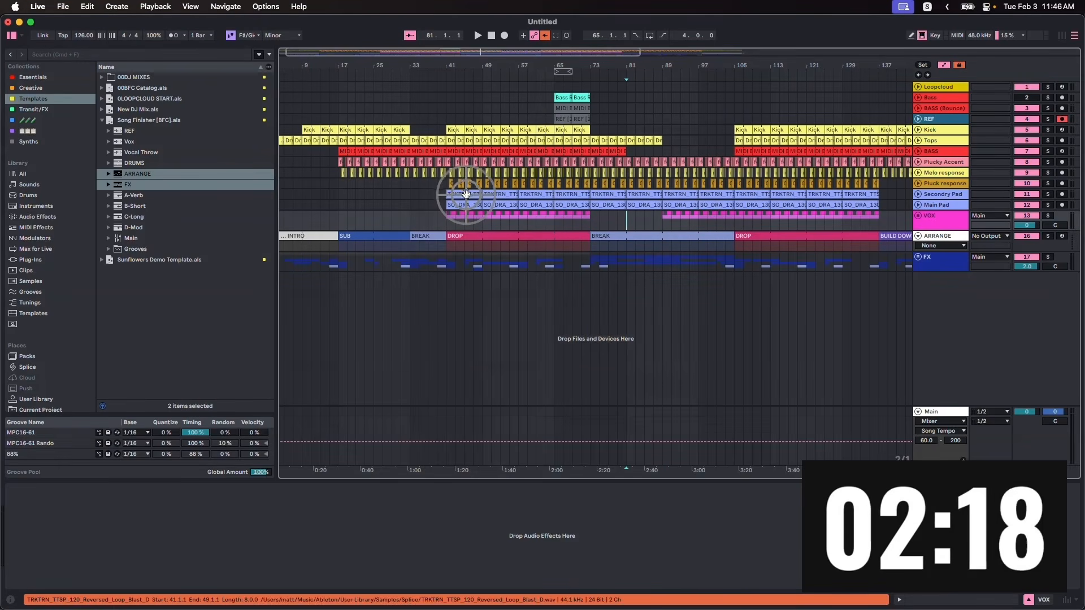
shift+click(486, 205)
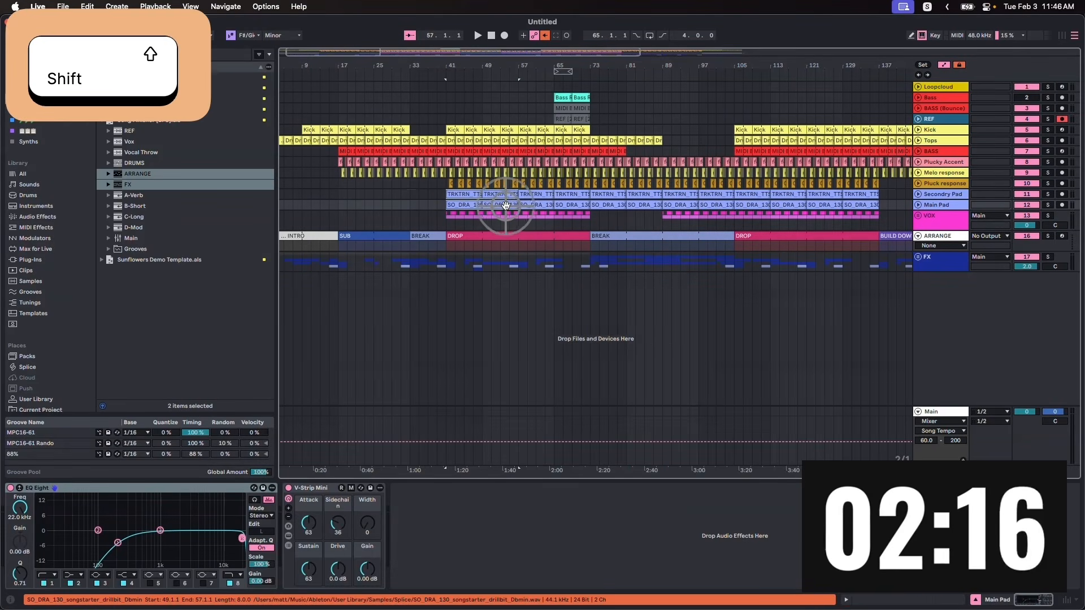
key(super+c)
click(342, 194)
key(super+v)
key(super+d)
key(super+z)
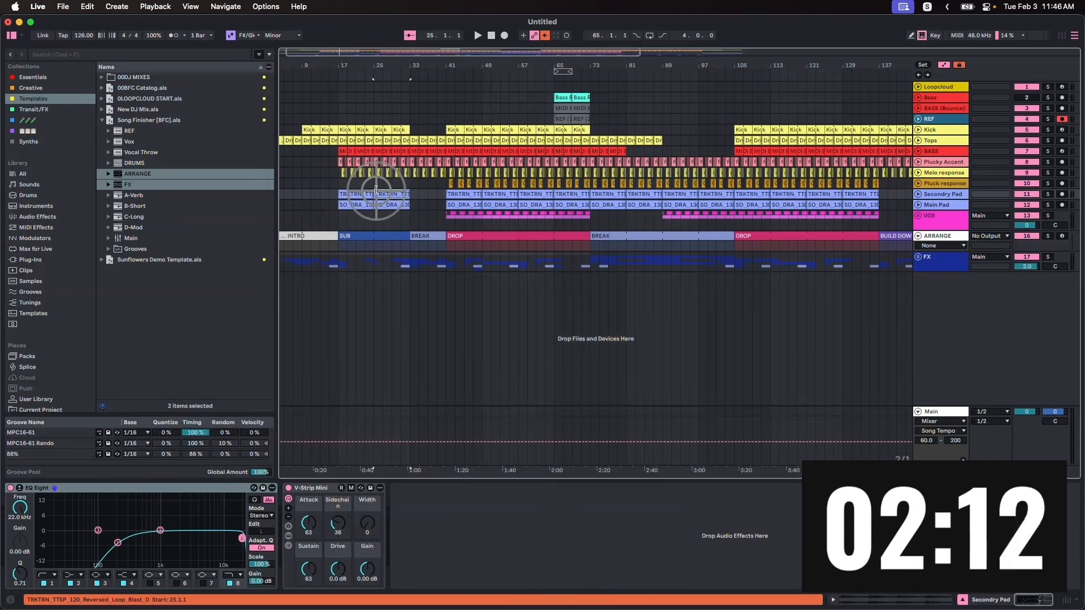
shift+click(394, 204)
key(super+d)
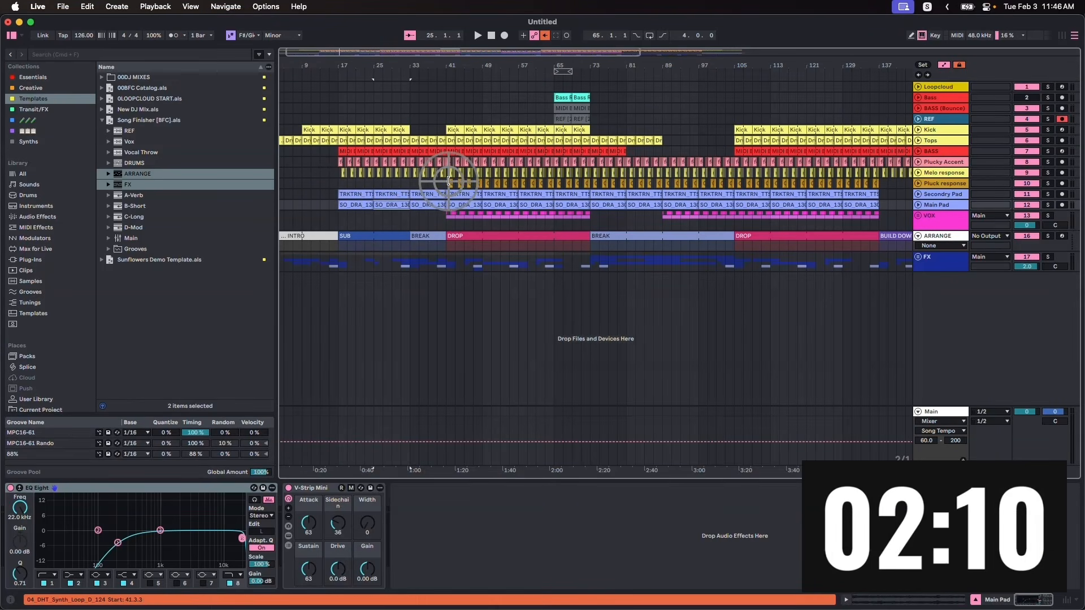
Copy 16 bars of Pluck response clips from bar 41 and paste them at bar 17 in the SUB section.
drag(446, 185, 509, 184)
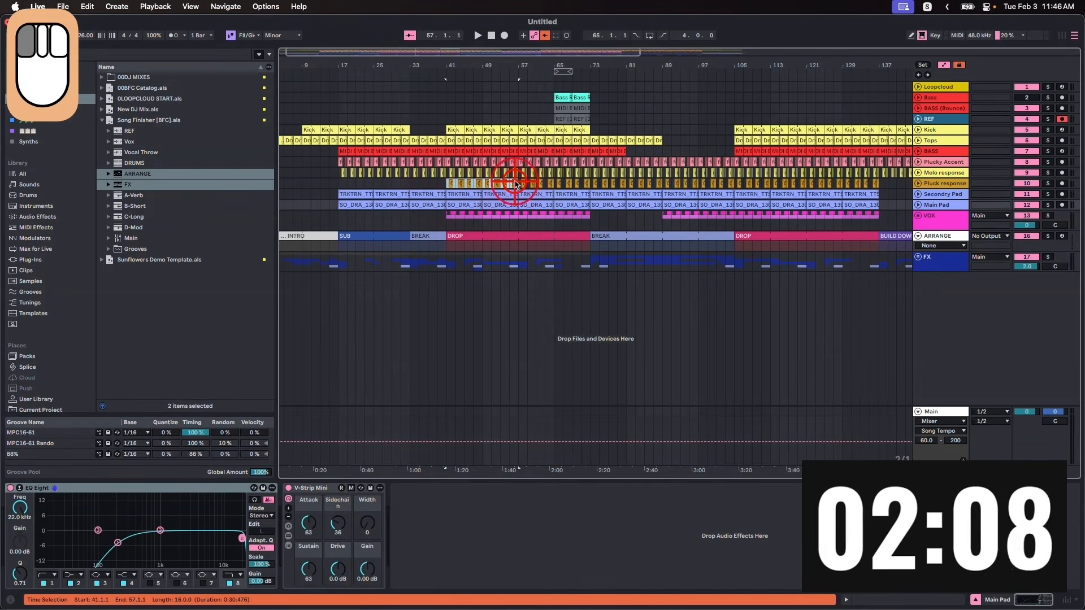
key(super+c)
click(339, 184)
key(super+v)
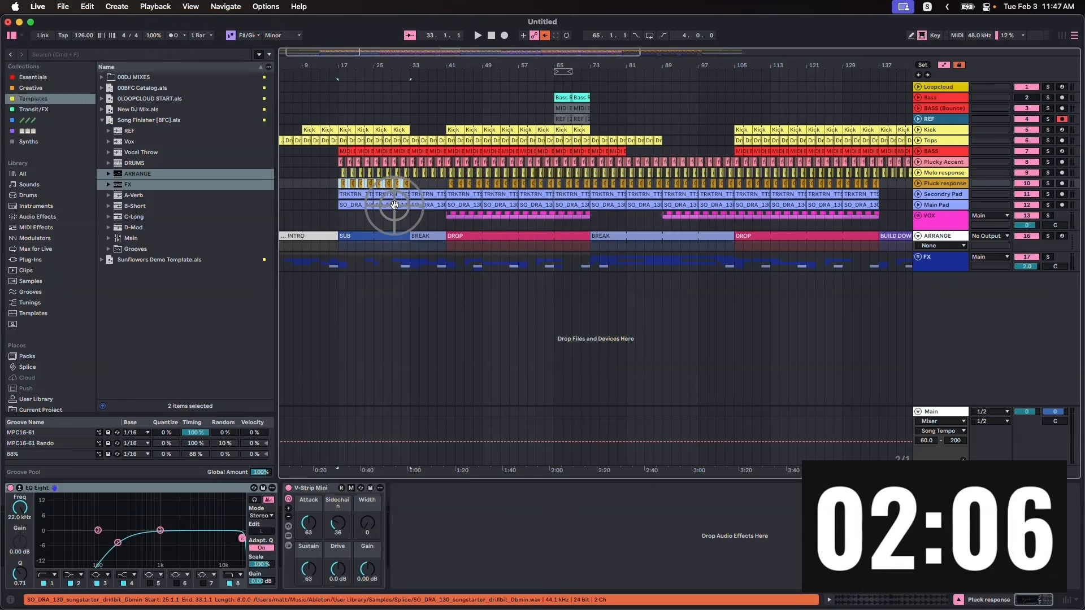
Duplicate the second DROP's last 16 bars of Pluck response, Secondry Pad and Main Pad clips twice to fill the BUILD DOWN.
scroll(394, 204, right, 5)
scroll(395, 204, right, 5)
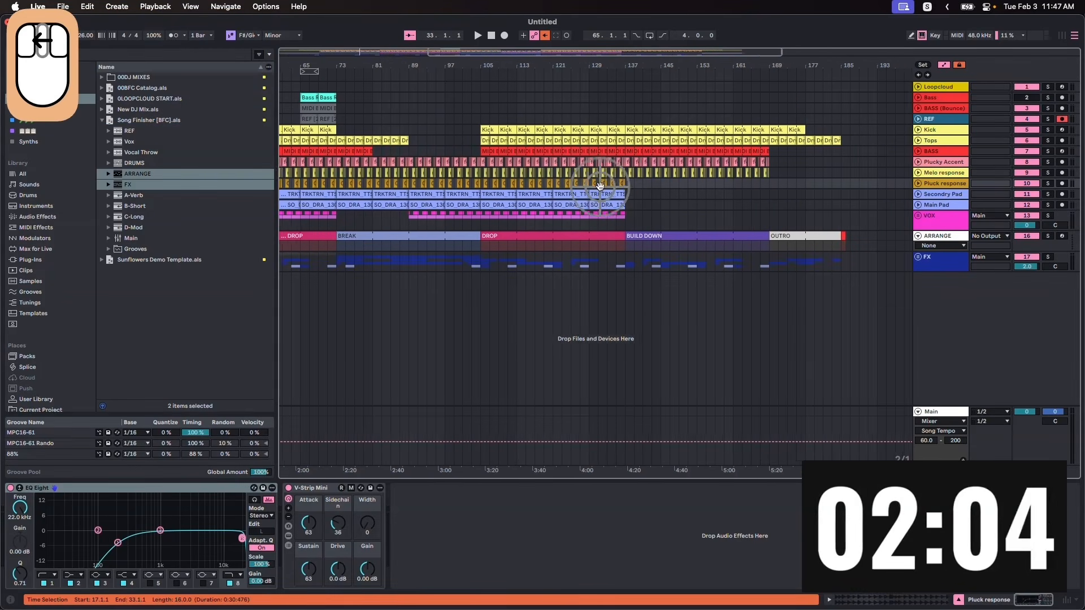
click(609, 203)
key(shift+Left)
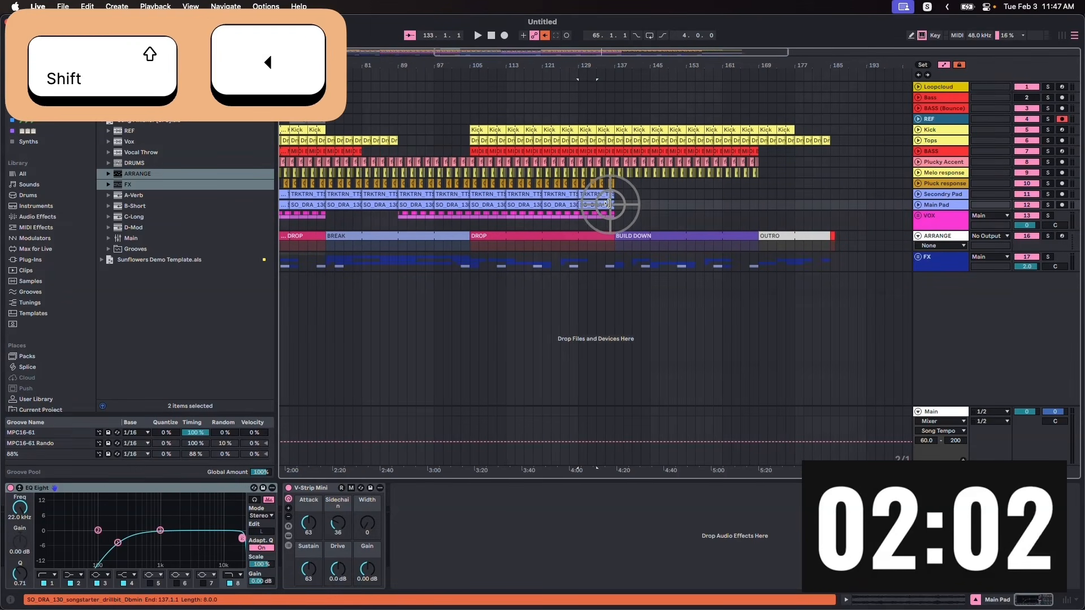
click(633, 205)
key(Left)
key(shift+Left)
key(shift+Left)
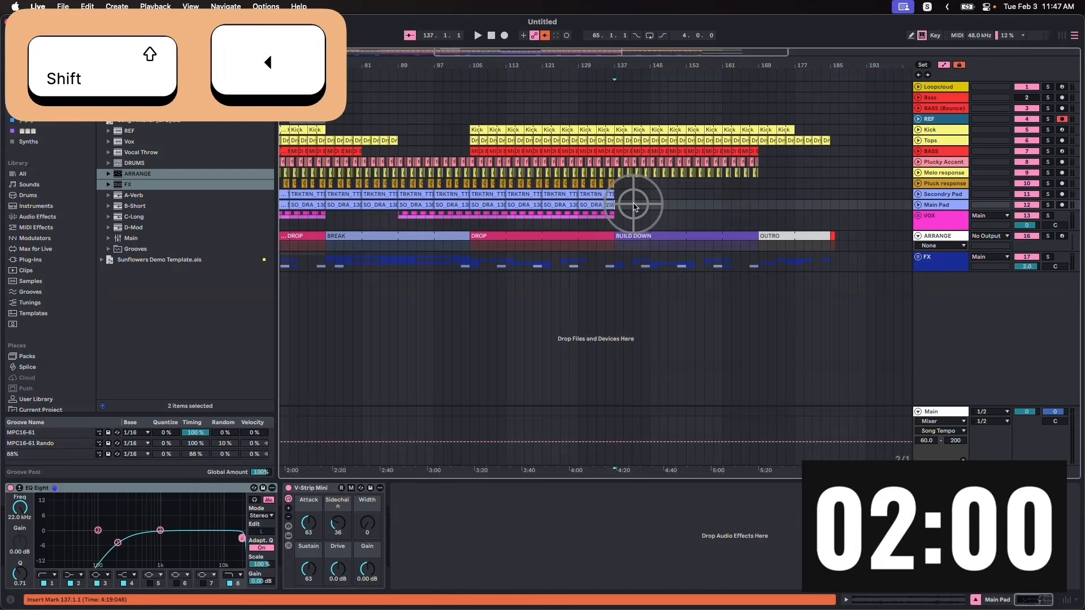
key(shift+Up)
key(shift+Up)
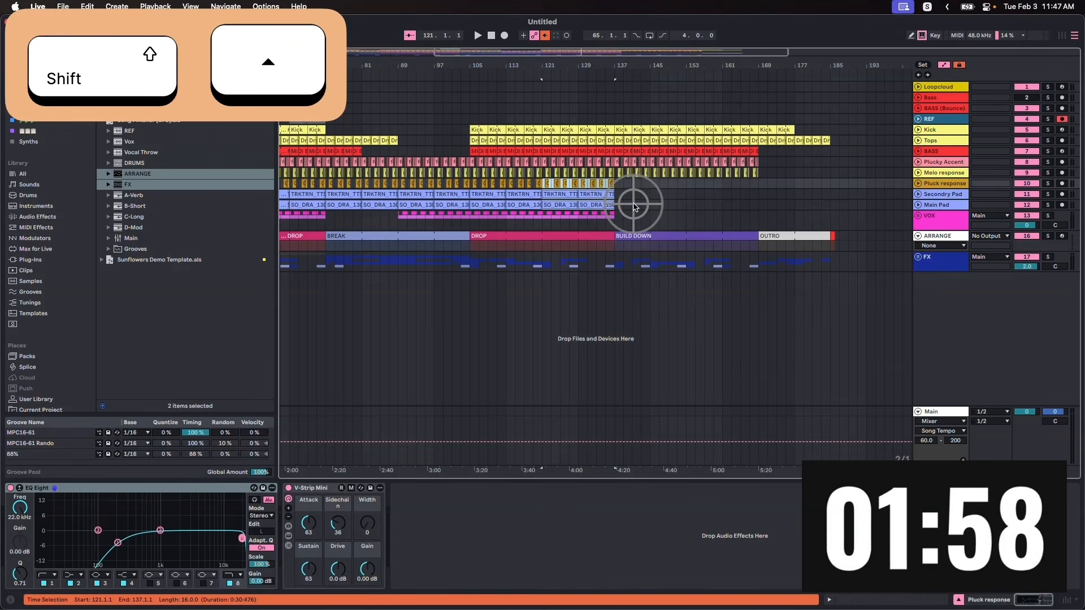
key(super+d)
key(super+d)
scroll(633, 204, left, 10)
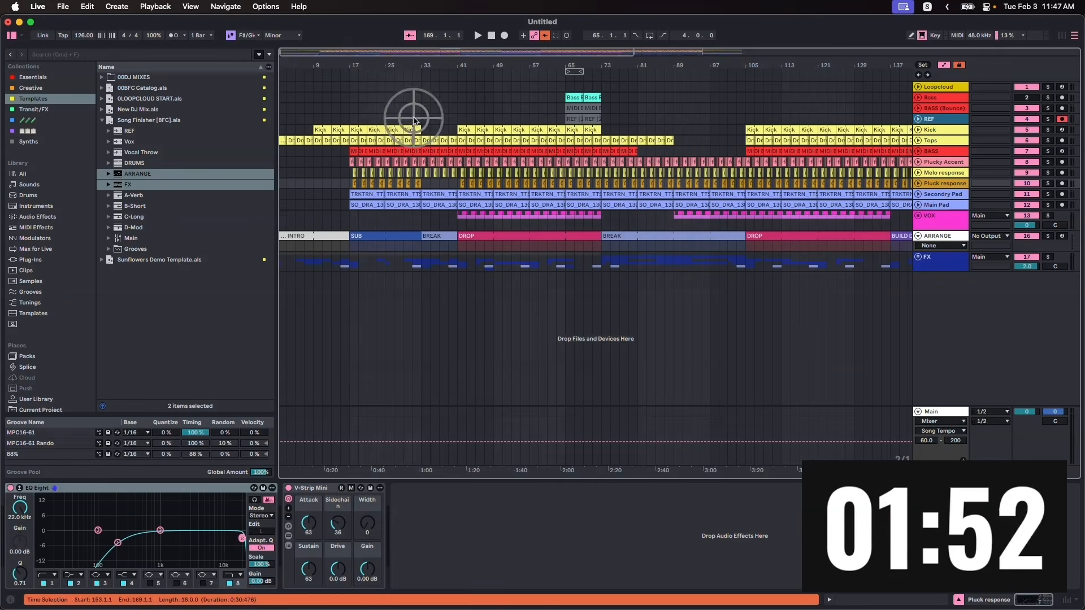
drag(296, 77, 296, 66)
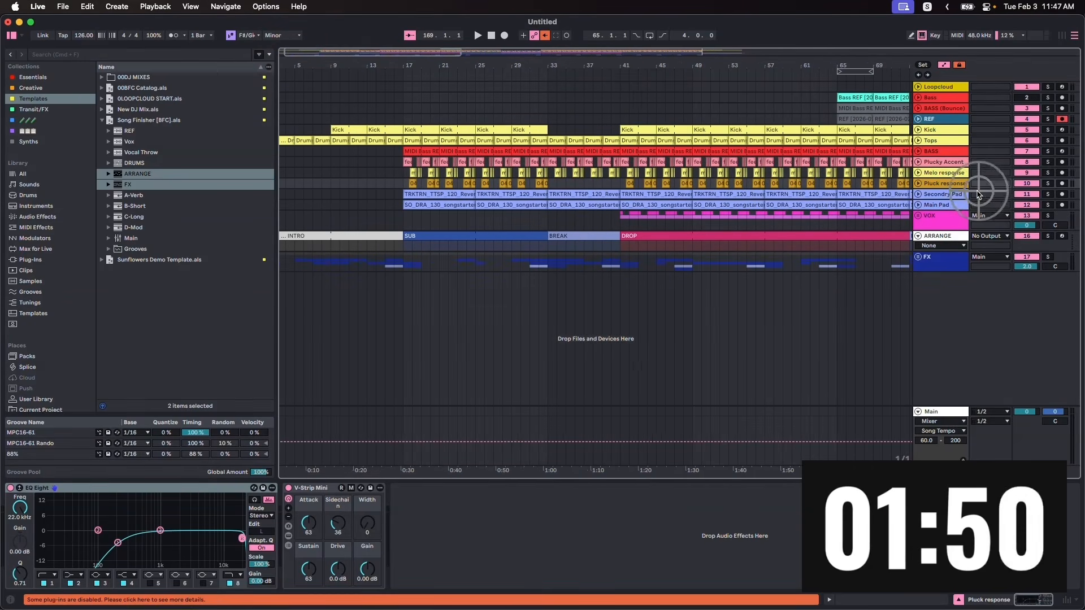
Automate the Main Pad's EQ Eight 8 Frequency around the SUB and first BREAK, pulling it down at bar 17, and collapse the track.
click(936, 204)
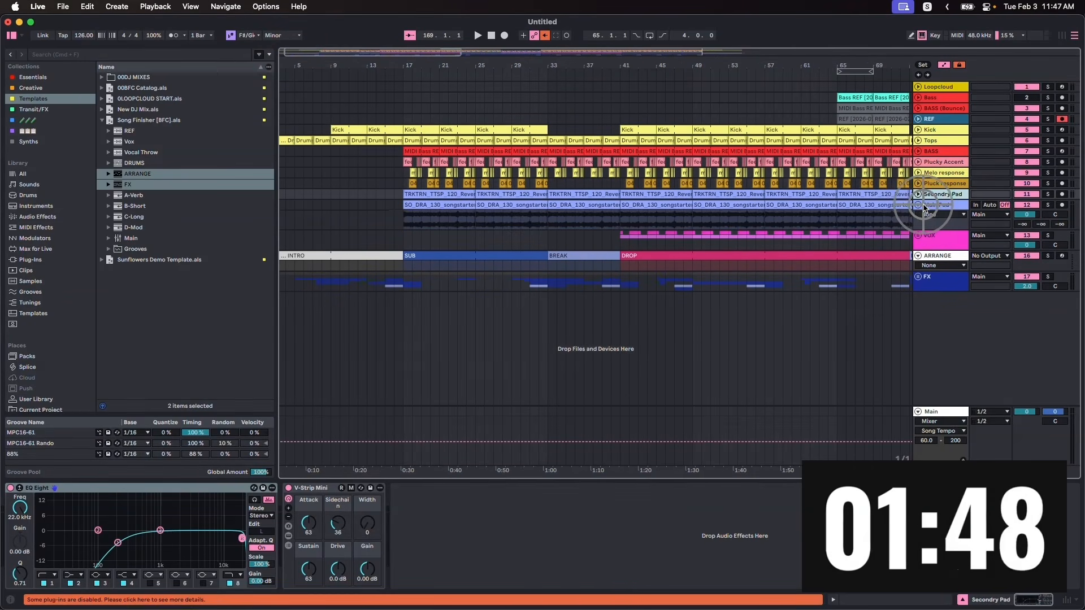
click(23, 508)
key(a)
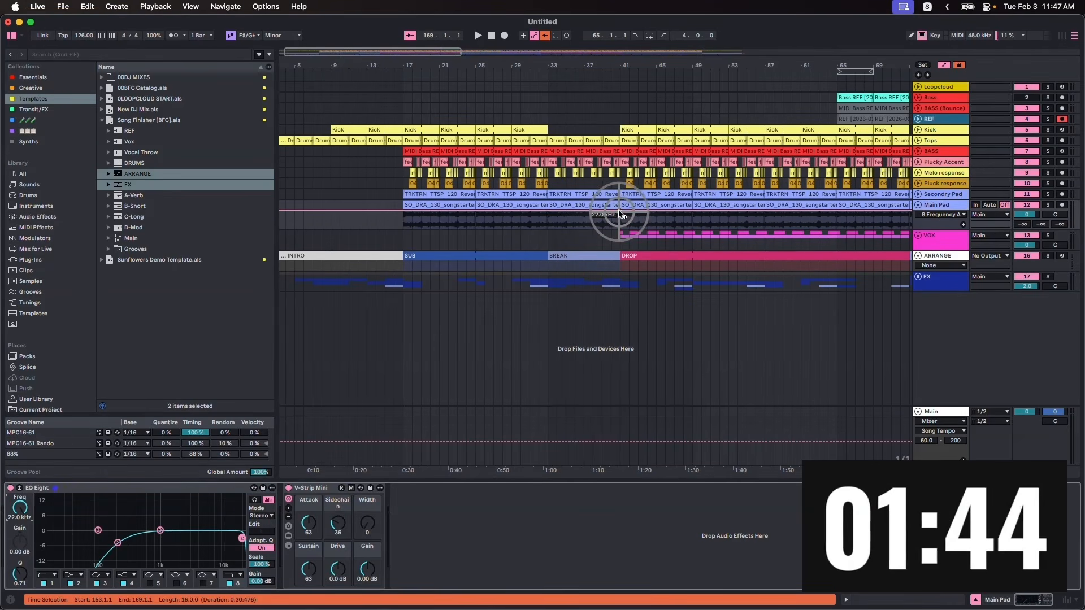
click(548, 211)
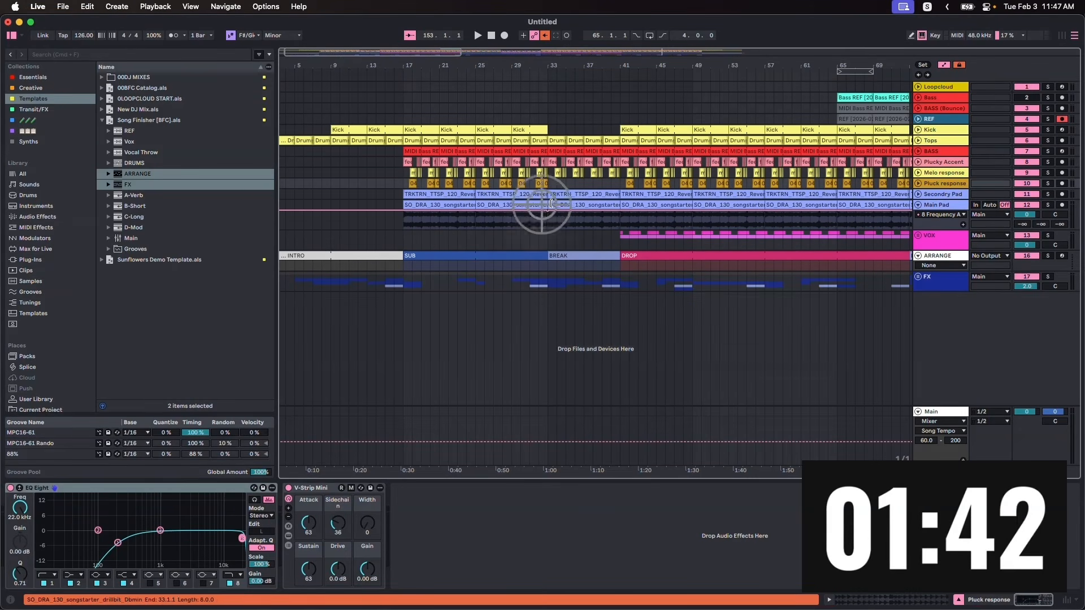
click(620, 211)
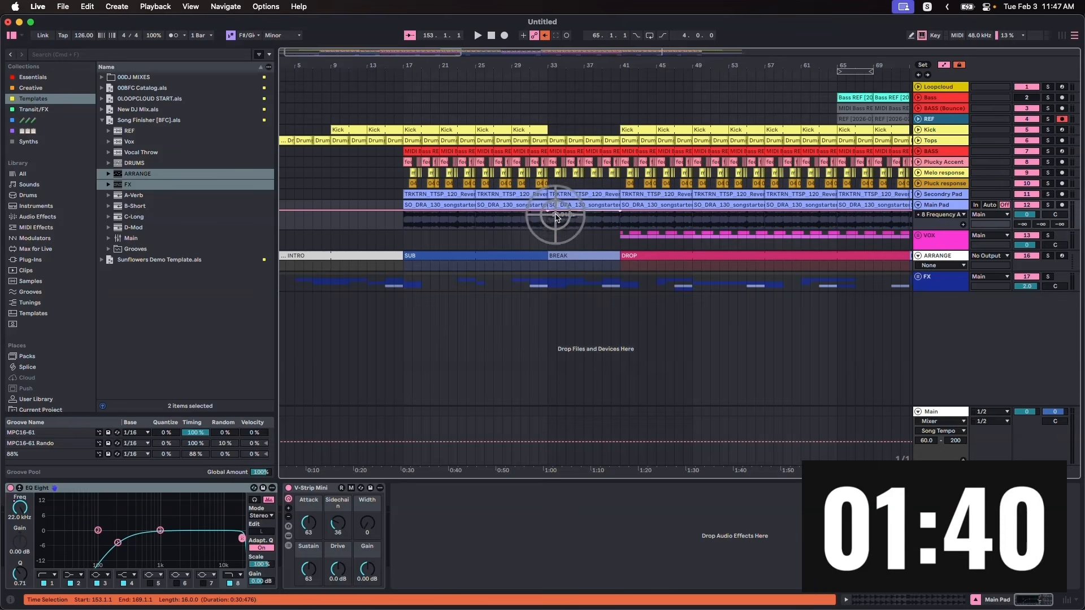
drag(545, 214, 403, 229)
click(917, 205)
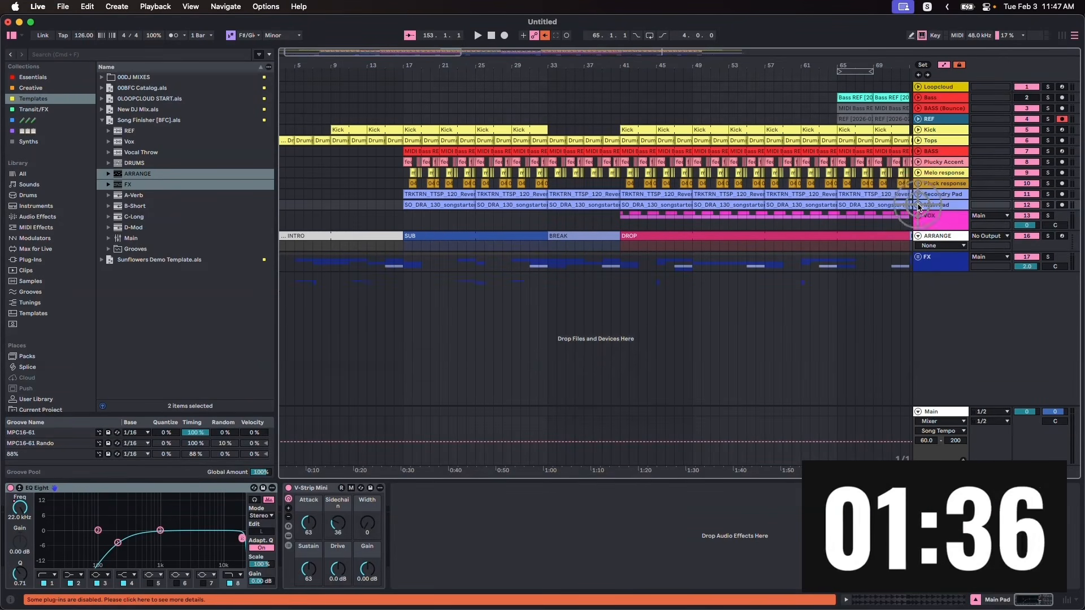
click(917, 194)
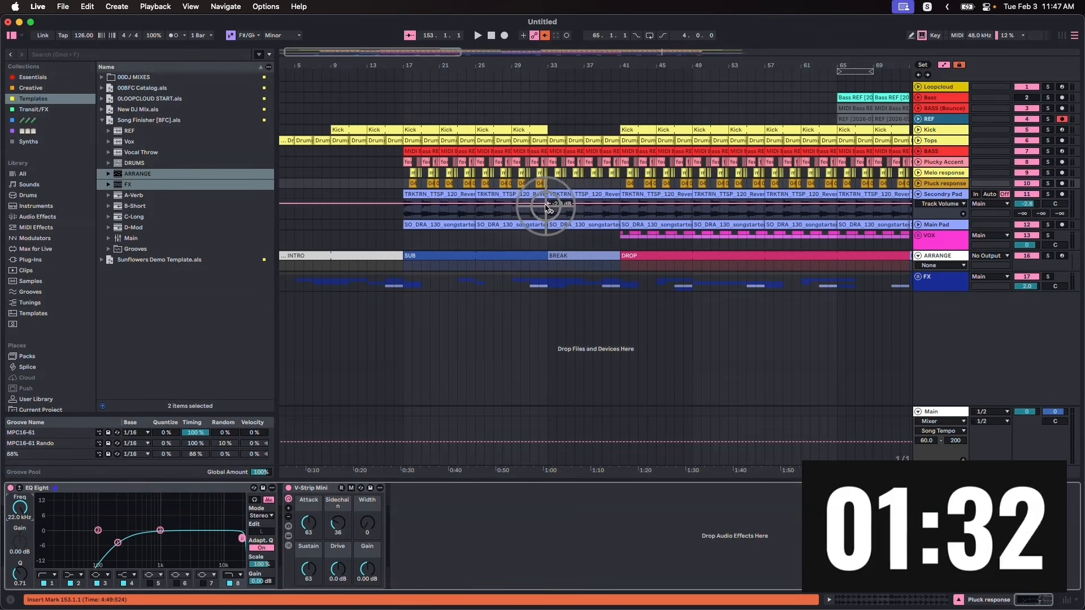
click(16, 509)
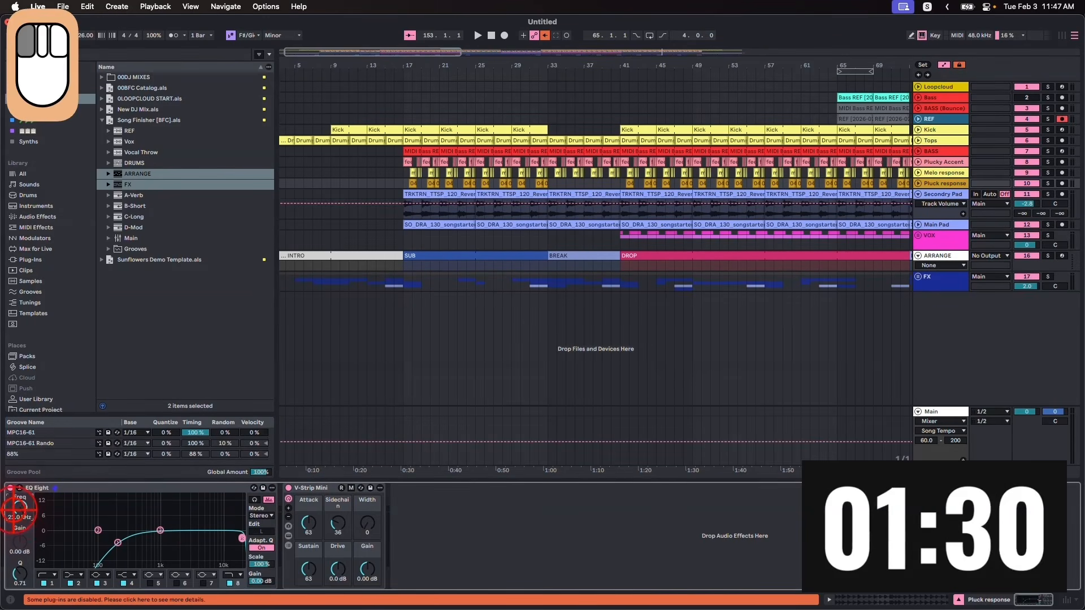
drag(14, 510, 15, 502)
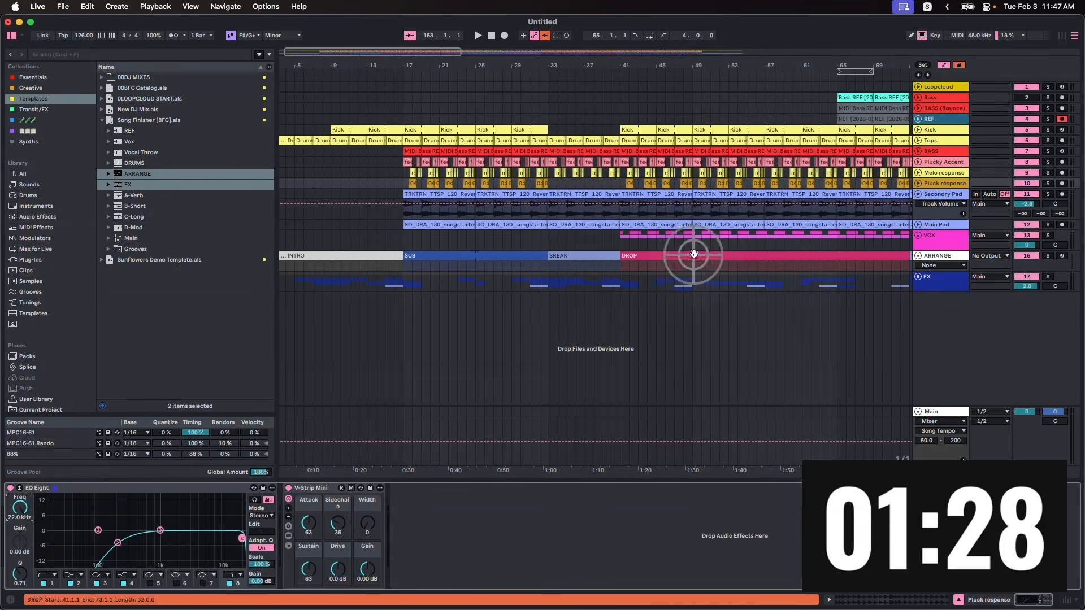
key(a)
drag(19, 509, 18, 503)
key(a)
Enlarge the Secondry Pad track and automate its EQ Eight 8 Frequency to rise from a low value at bar 17 to bar 33.
click(940, 197)
drag(936, 218, 937, 235)
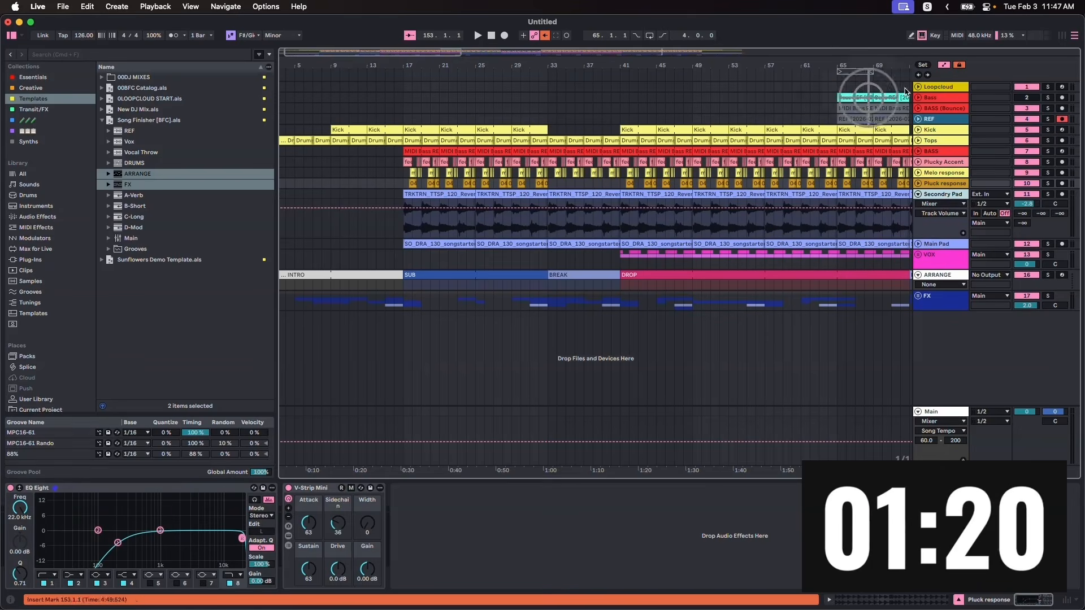
click(940, 207)
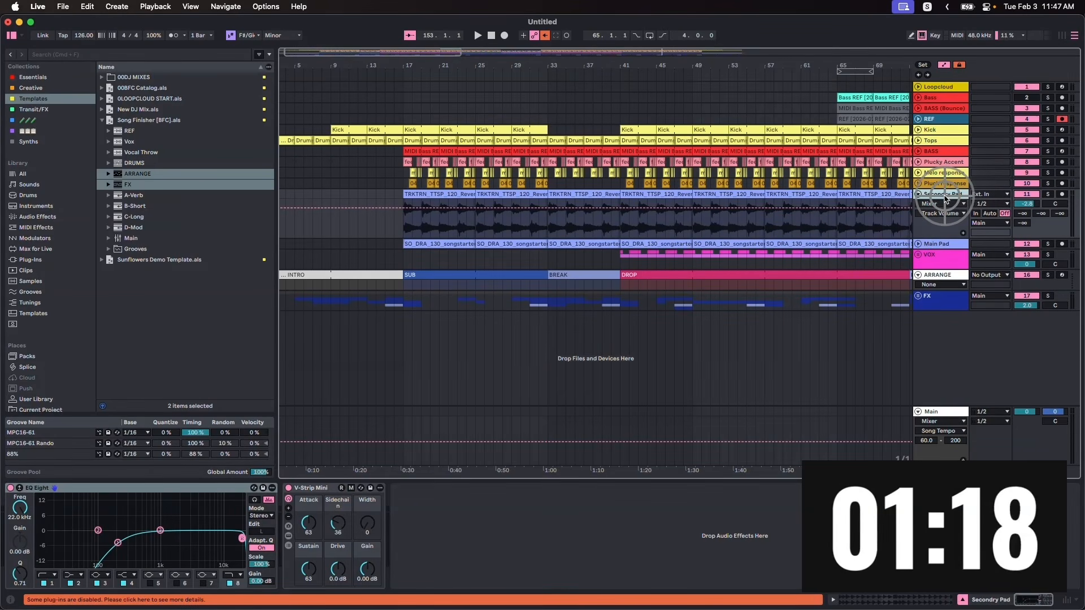
click(19, 511)
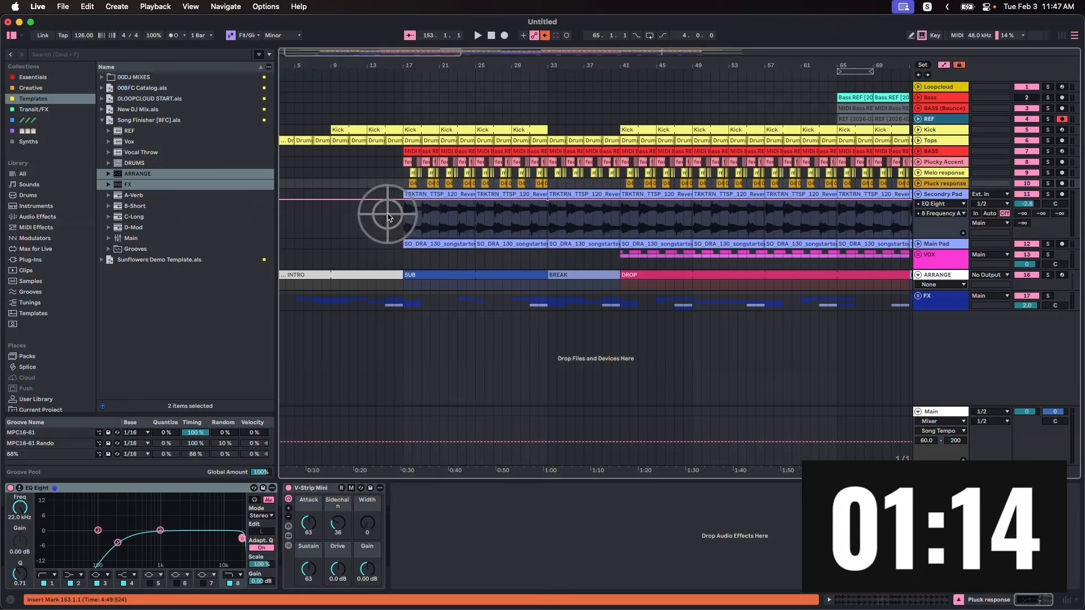
drag(400, 203, 403, 238)
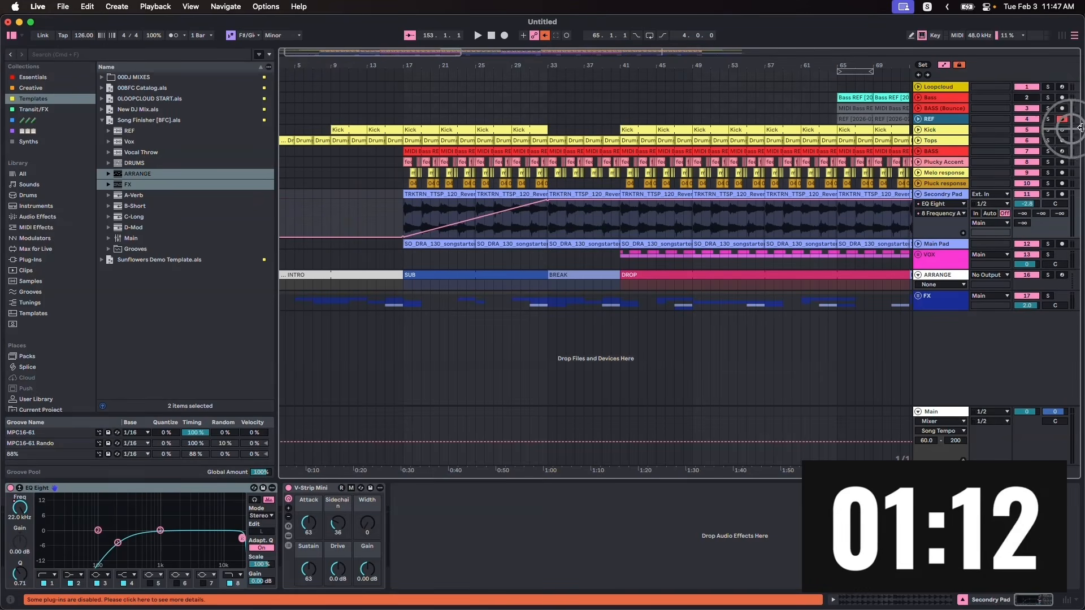
click(918, 194)
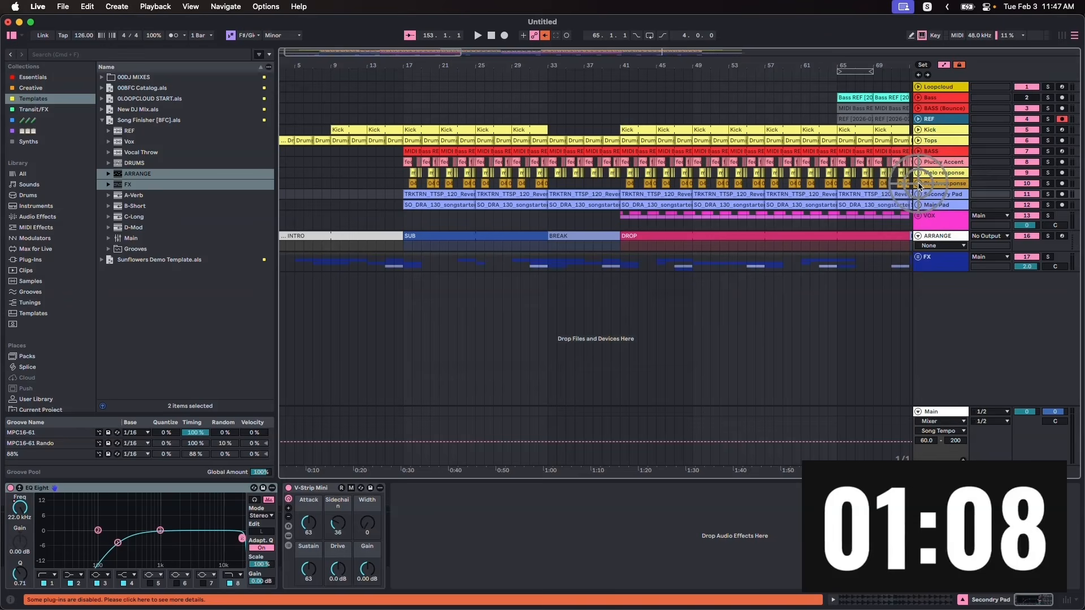
Automate the Secondry Pad's 8 Frequency to sweep down from bar 65 to bar 89 and back up to 22.0 kHz at bar 105.
scroll(827, 210, right, 10)
scroll(835, 207, right, 4)
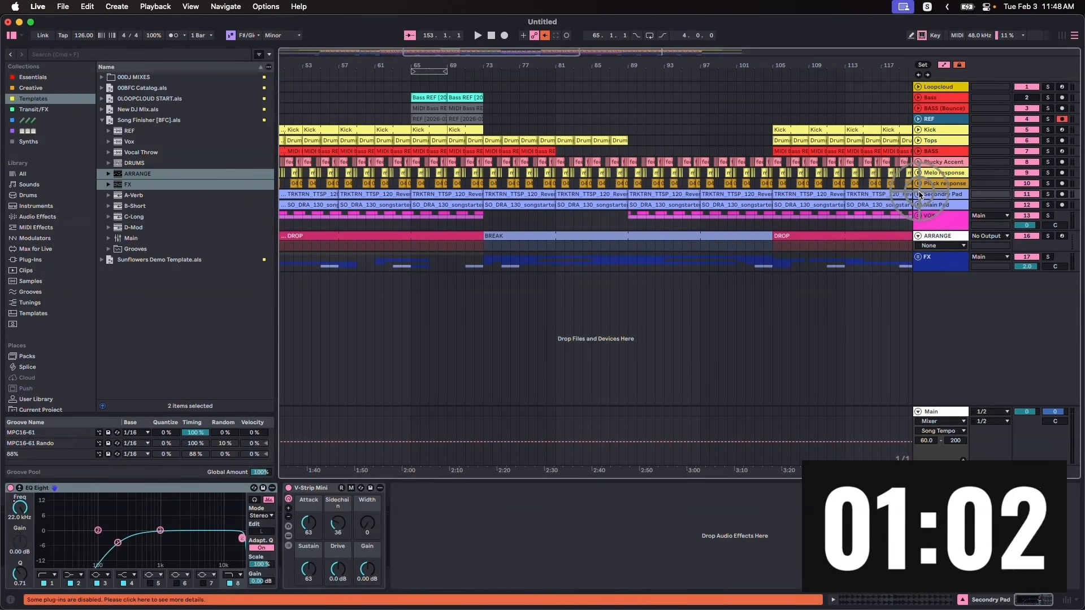
click(919, 194)
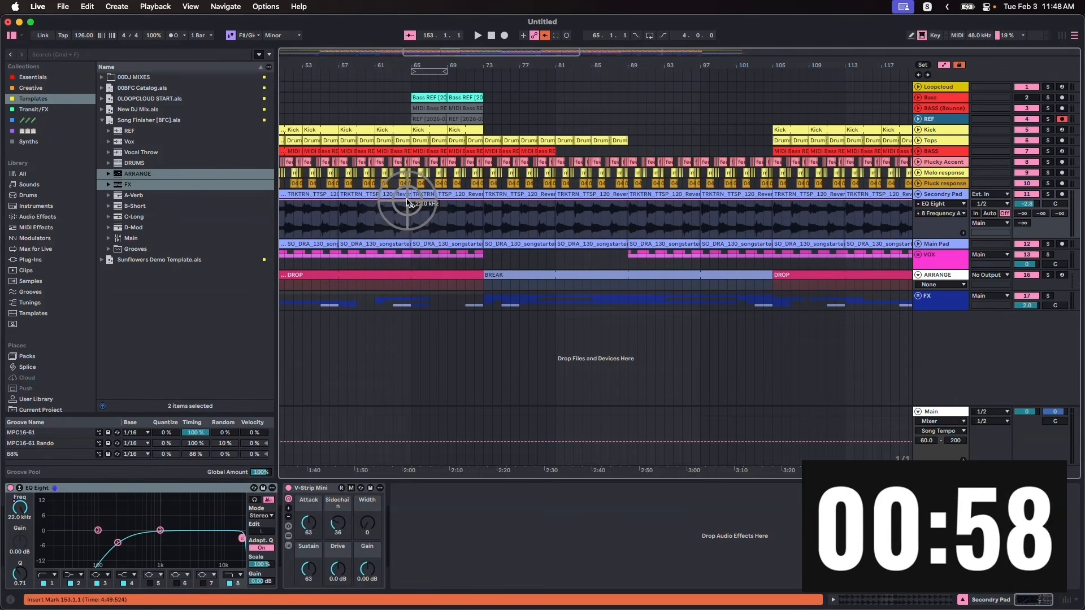
drag(625, 210, 627, 238)
drag(776, 238, 775, 200)
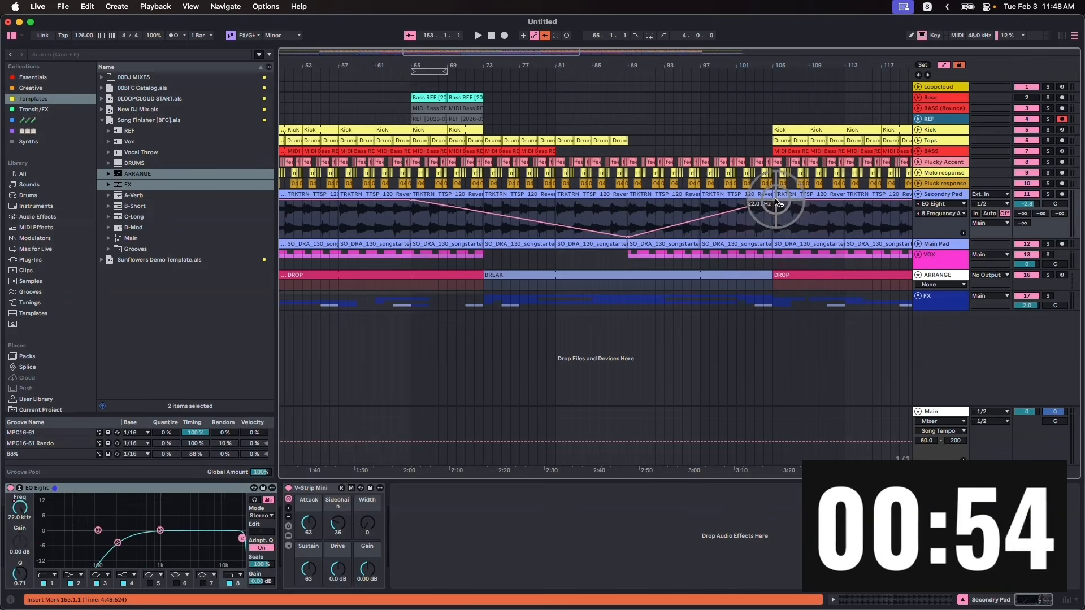
click(918, 193)
Copy 8 bars of VOX clips from bar 41 and paste them at bar 33 in the first BREAK.
scroll(794, 256, left, 10)
drag(642, 219, 711, 219)
key(super+c)
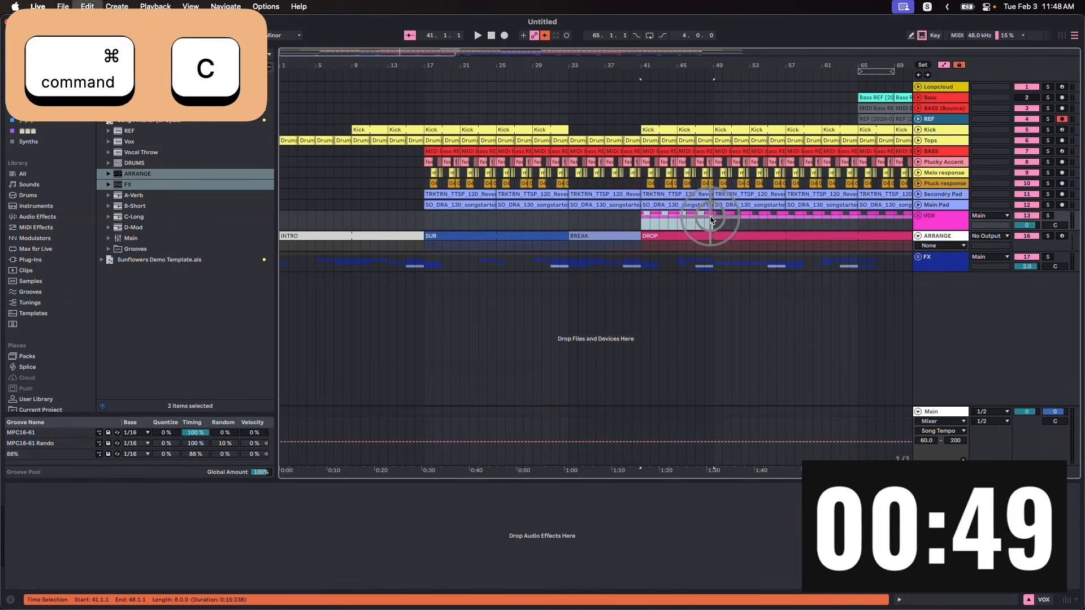
click(569, 218)
key(super+v)
Automate the VOX track's EQ Eight 8 Frequency to rise from bar 33 to 41, drop back at 41 and rise to 22.0 kHz at bar 49.
click(916, 218)
click(723, 248)
click(942, 267)
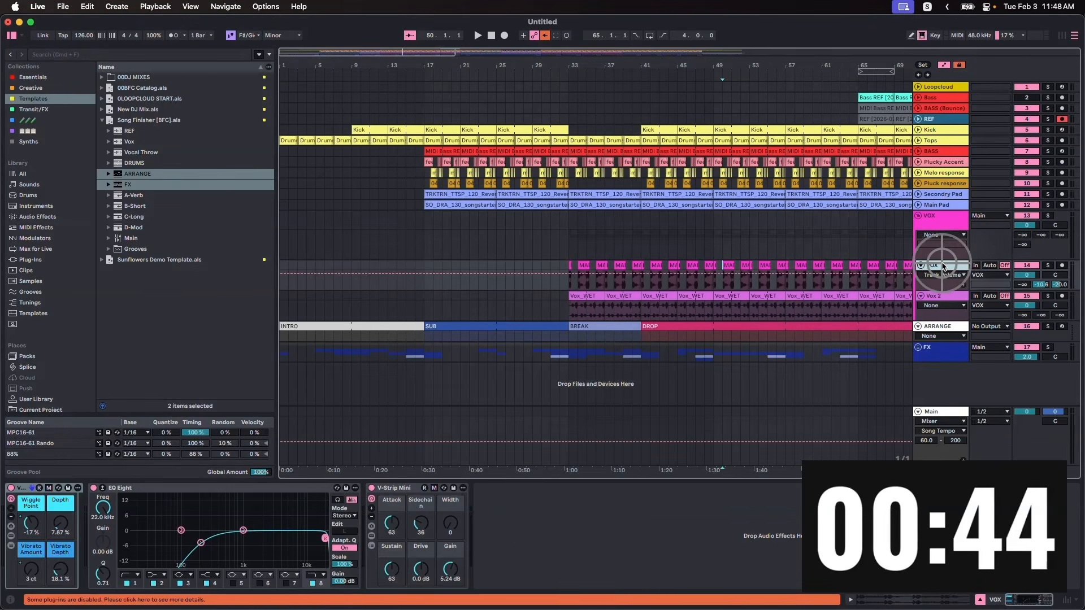
click(103, 516)
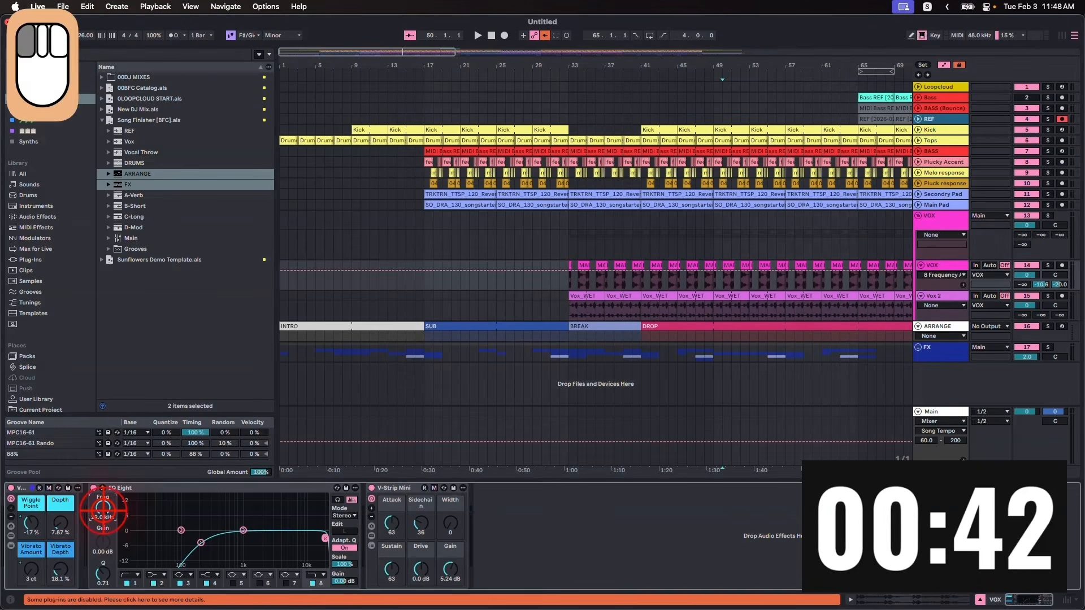
drag(642, 275, 569, 292)
drag(699, 272, 643, 290)
drag(714, 286, 717, 273)
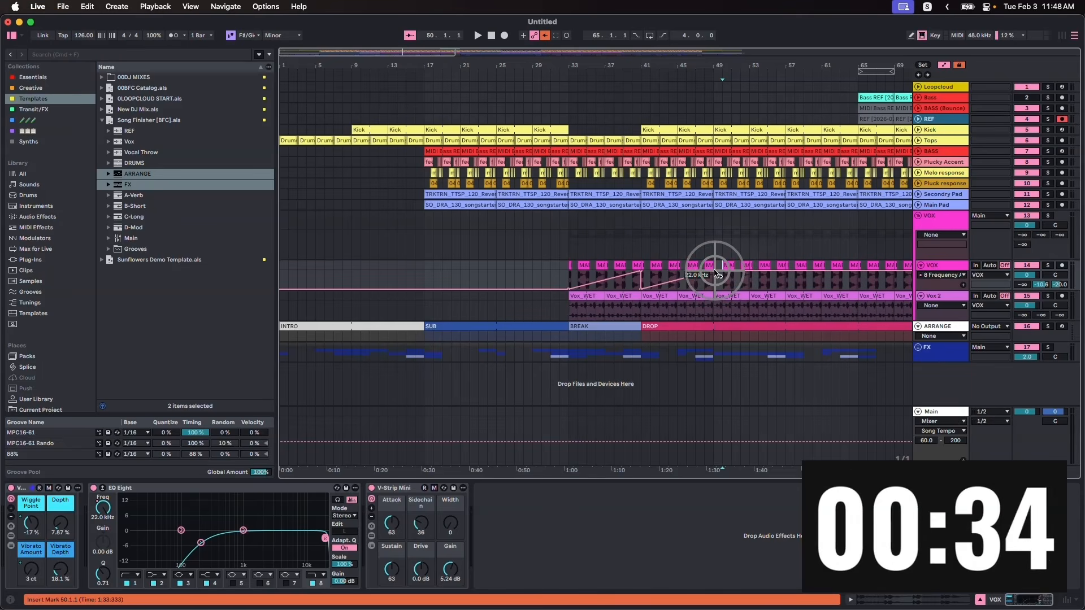
Extend the VOX track's 8 Frequency automation to fall from bar 57 to 10.0 Hz at bar 65 and rise gradually until bar 105.
scroll(709, 271, right, 10)
click(461, 271)
drag(518, 274, 532, 272)
scroll(531, 283, right, 5)
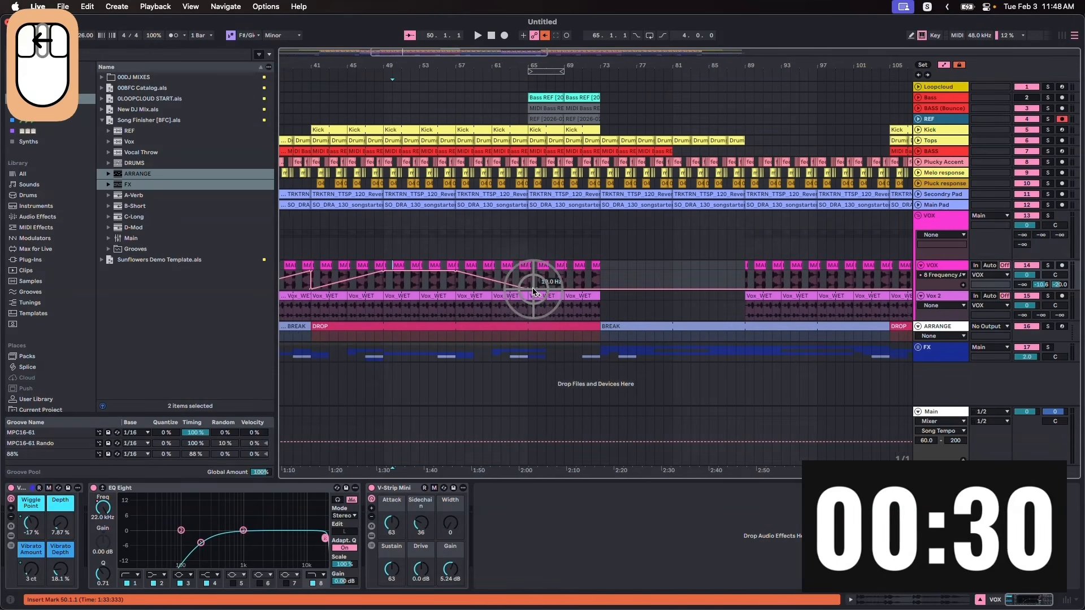
drag(754, 291, 754, 270)
Copy 16 bars of Vox 2 clips from bar 89 and paste them at bar 73, the first half of the second BREAK.
click(625, 295)
key(super+c)
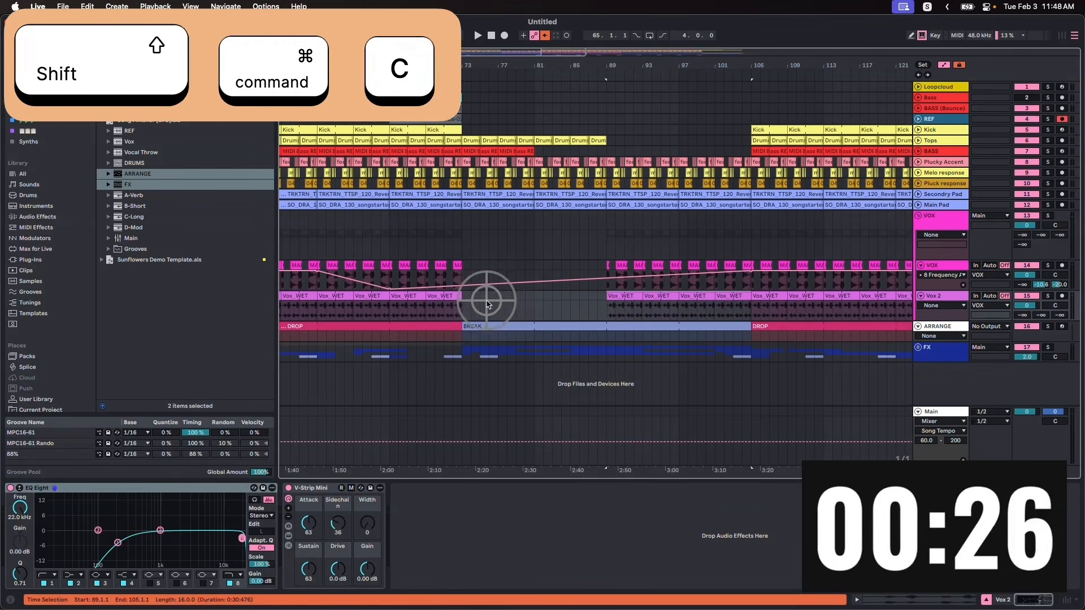
click(461, 295)
key(super+v)
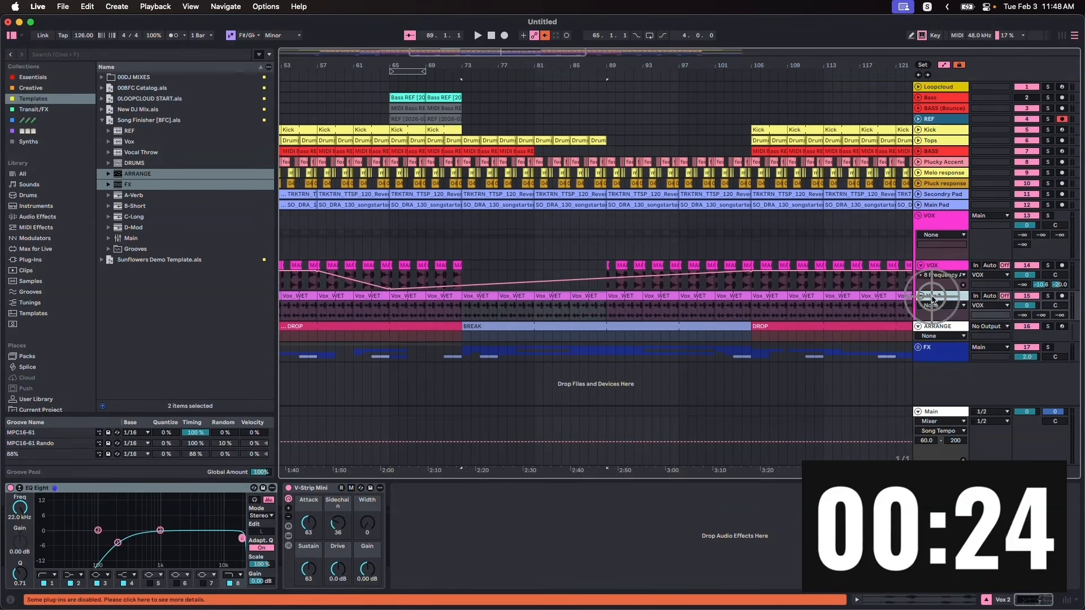
Automate Vox 2's EQ Eight 8 Frequency to fall from bar 65 to about bar 84 and rise back up by bar 105.
click(390, 302)
click(598, 299)
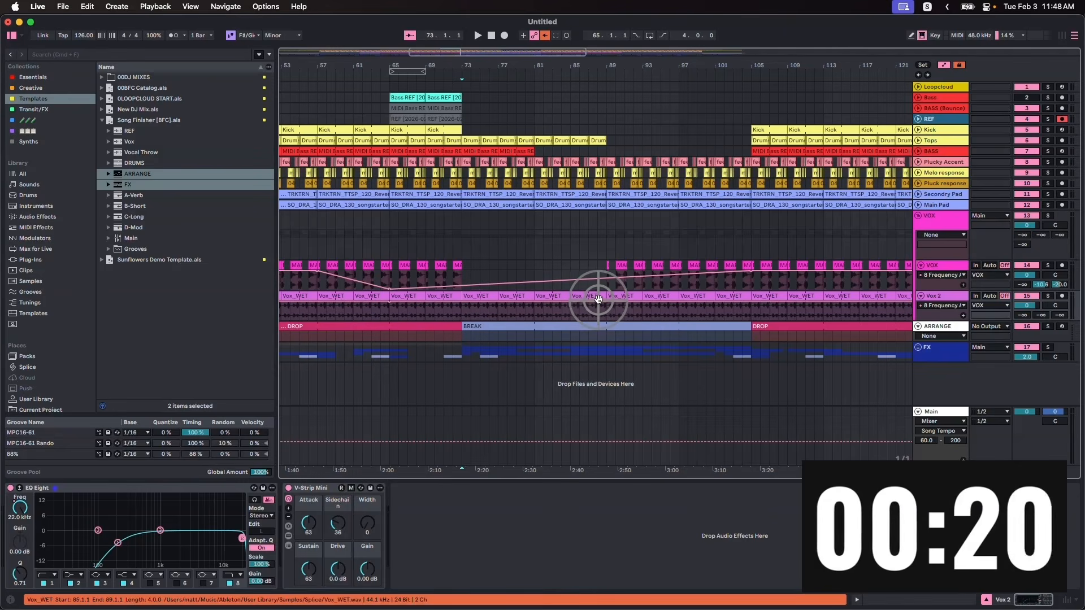
drag(605, 303, 561, 323)
drag(752, 319, 752, 302)
Drop the 8 Frequency automation of VOX and Vox 2 to 10.0 Hz at bar 105 and raise both to 22.0 kHz at bar 113.
click(792, 302)
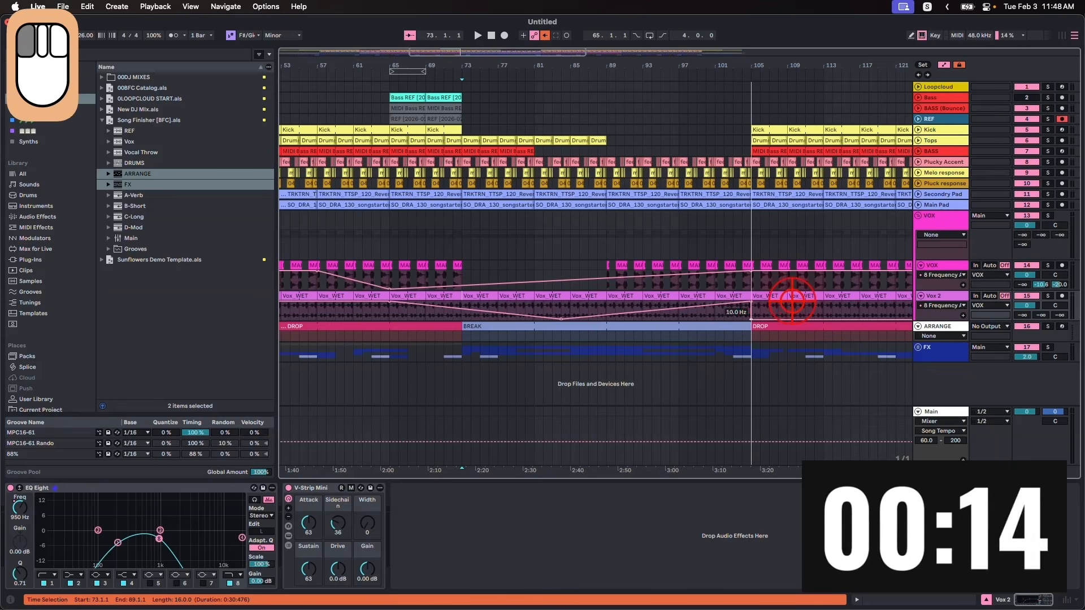
click(763, 272)
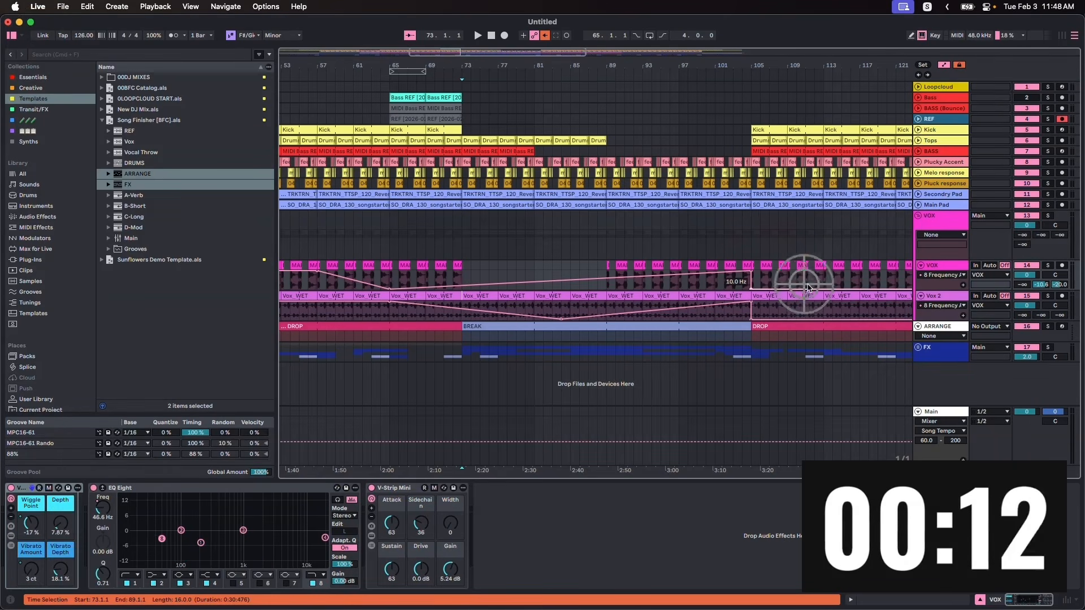
click(824, 283)
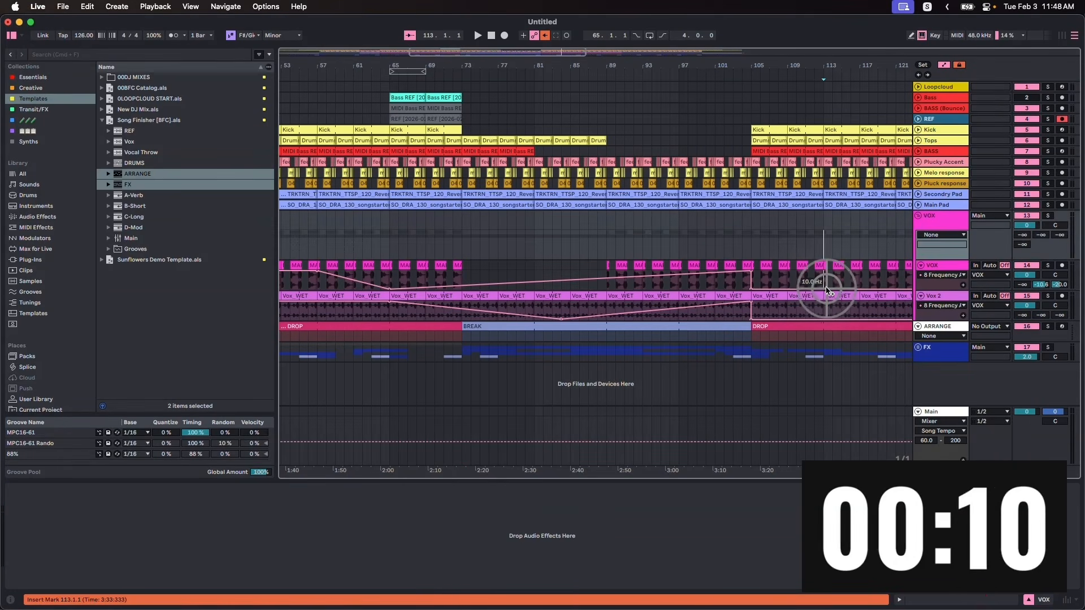
click(826, 287)
drag(827, 289, 827, 271)
drag(826, 323, 825, 303)
scroll(825, 303, right, 5)
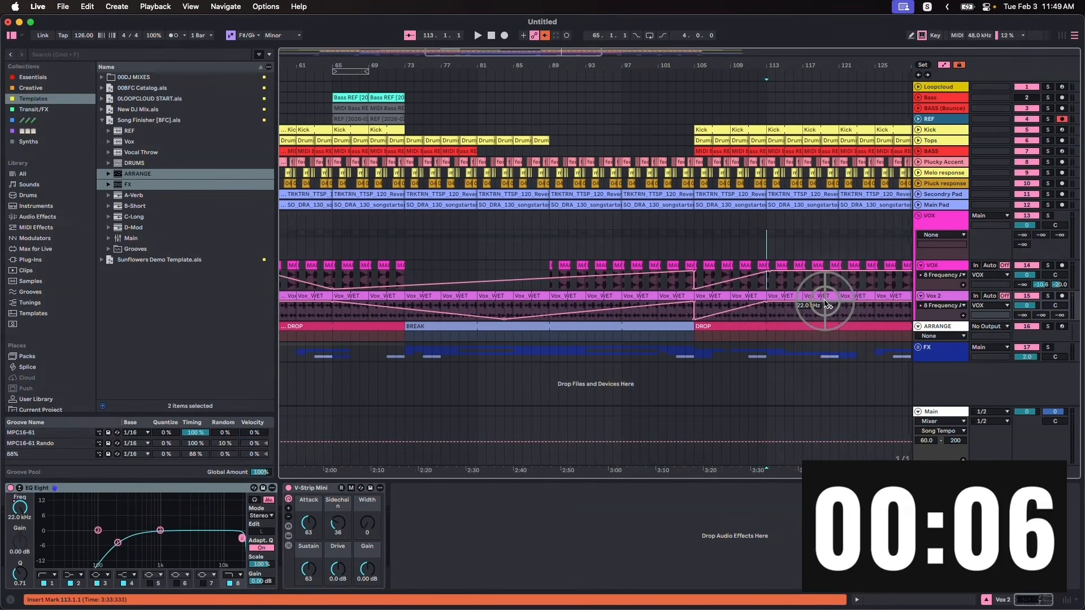
Collapse the VOX group and review the whole arrangement from INTRO to OUTRO.
scroll(826, 303, left, 15)
scroll(826, 303, right, 3)
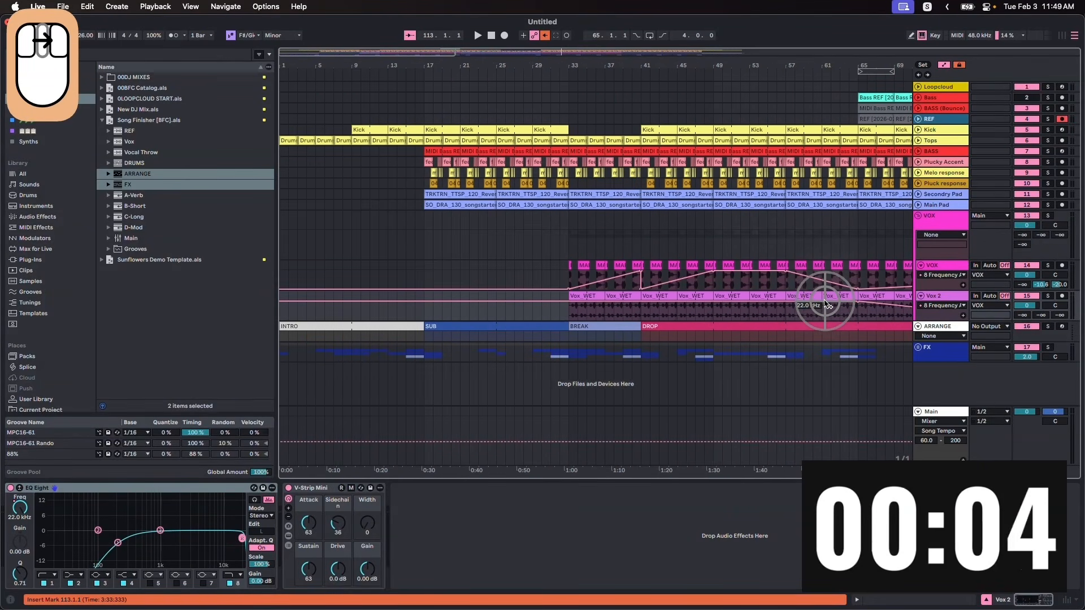
click(919, 216)
scroll(818, 241, right, 7)
drag(671, 71, 377, 65)
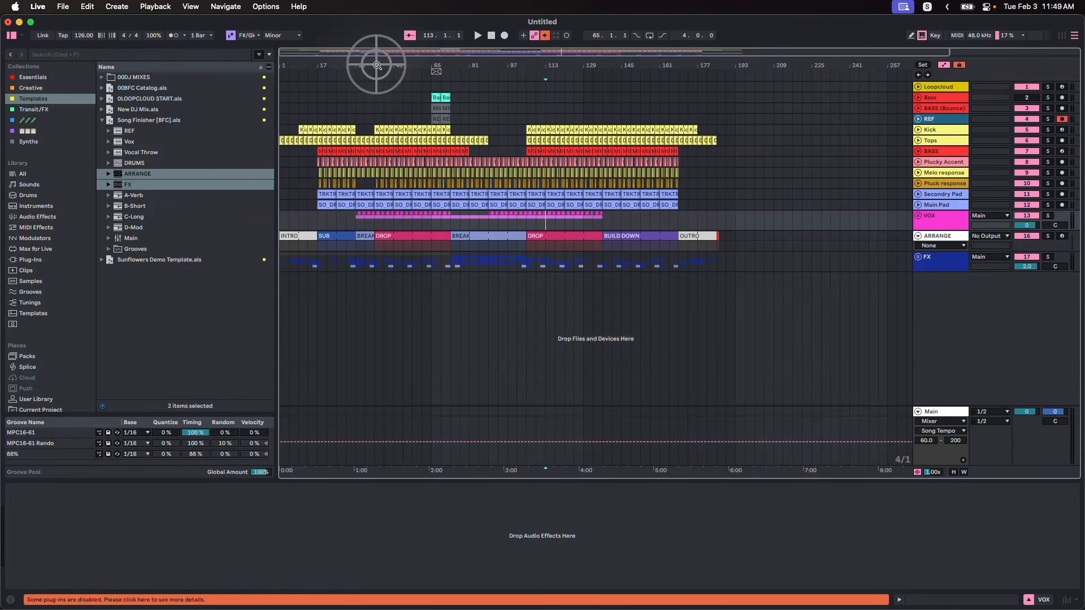
click(334, 236)
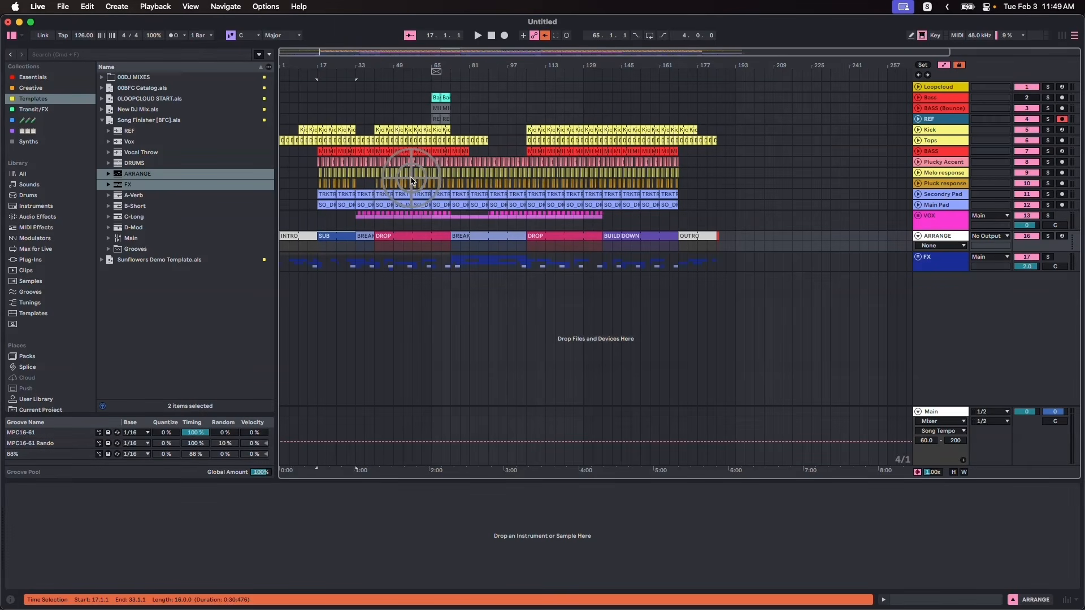
drag(293, 59, 295, 66)
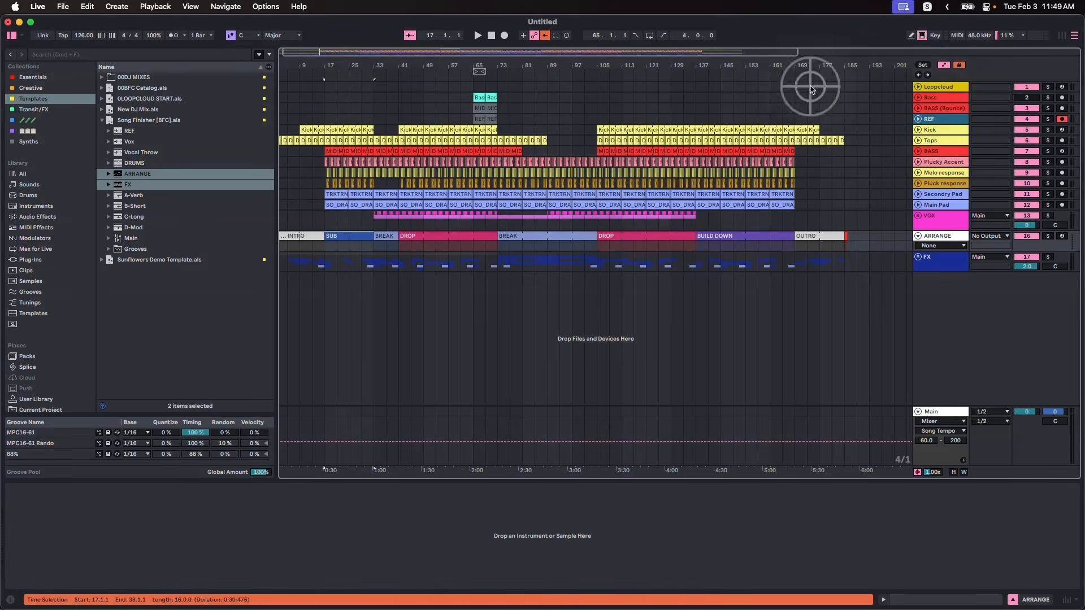
Solo the Bass track and play its Bass REF clips from bar 65.
click(484, 97)
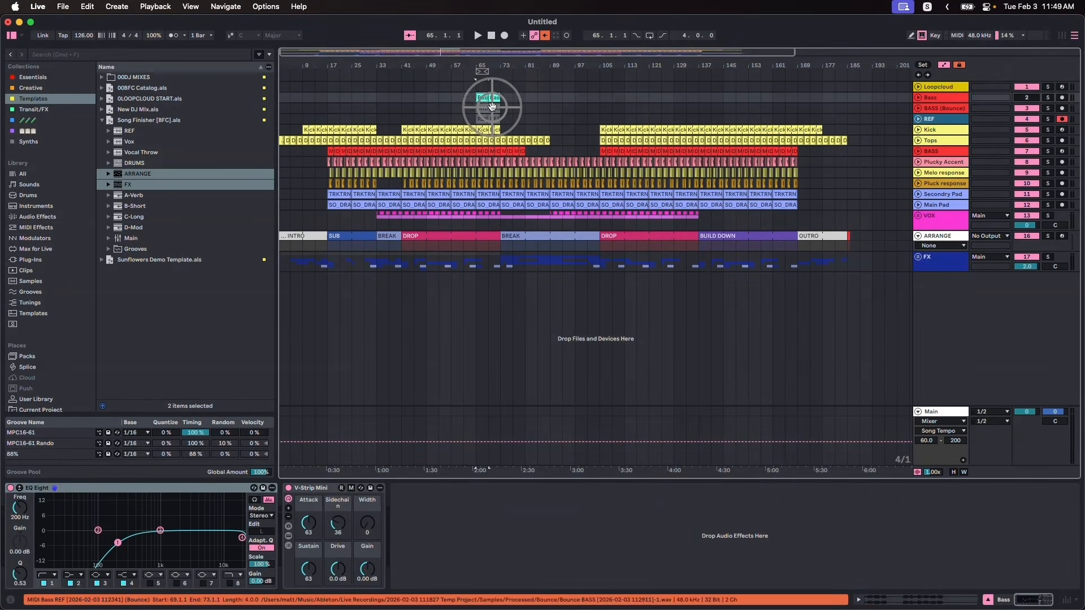
click(492, 108)
click(1048, 97)
click(482, 97)
key(space)
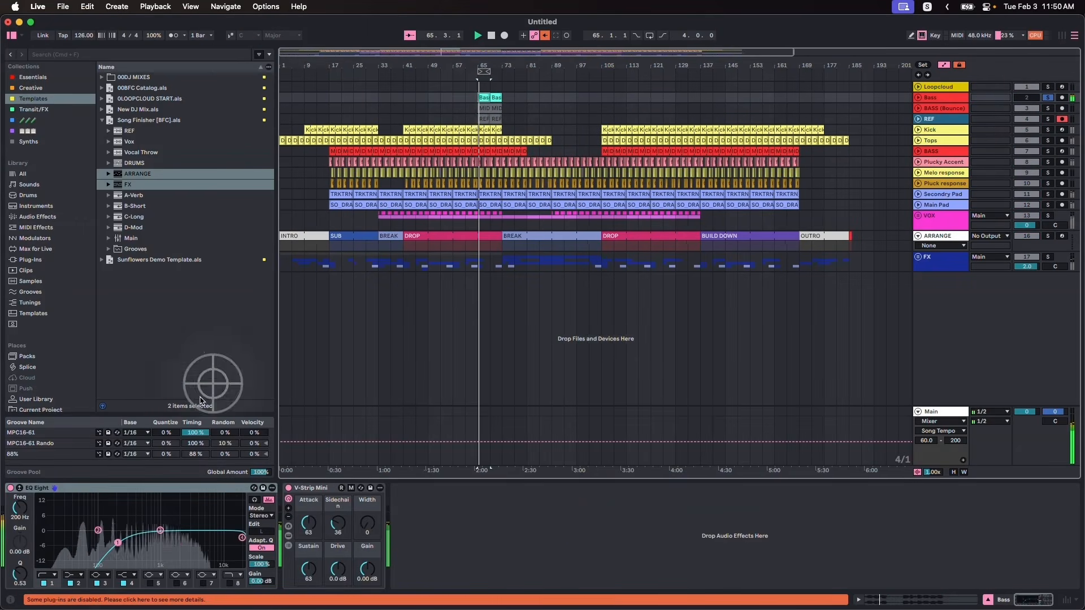
key(space)
key(space)
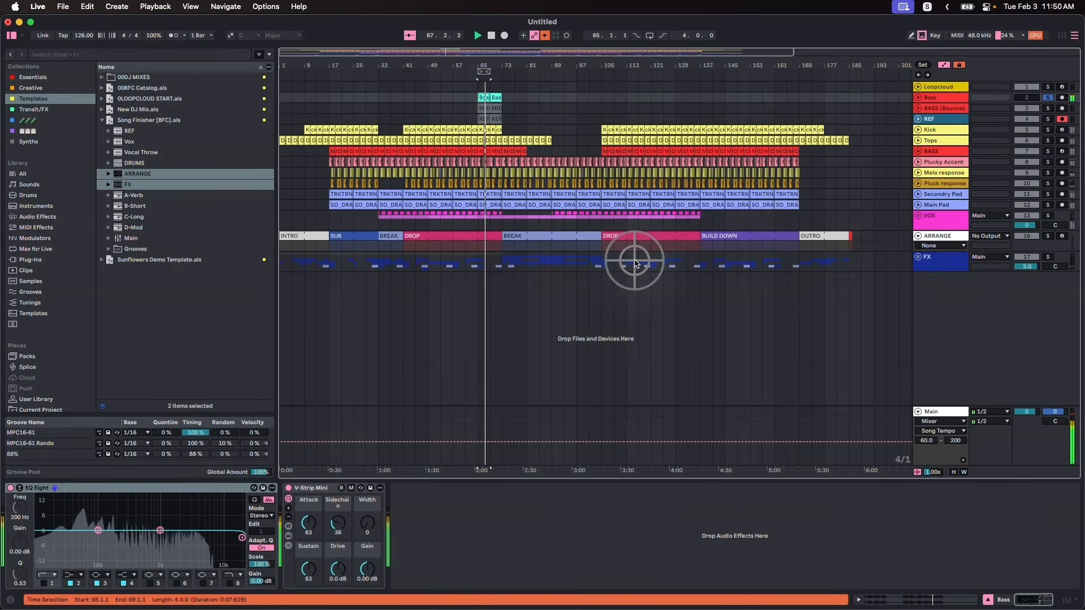
Stop the Bass playback and clear its solo, audition the Tops track in solo from bar 65, and unsolo it.
key(space)
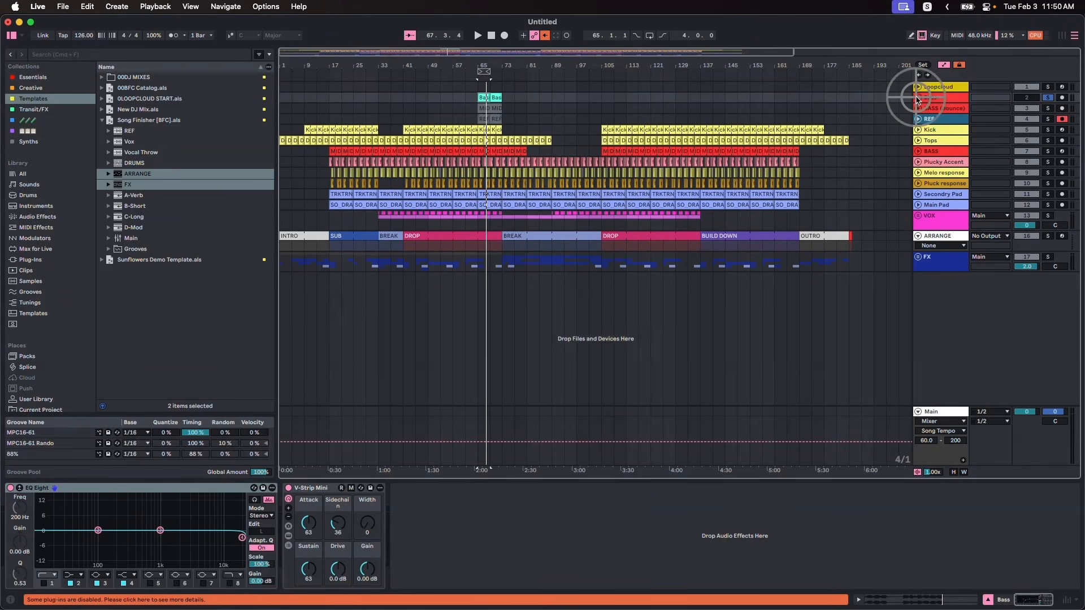
click(1051, 98)
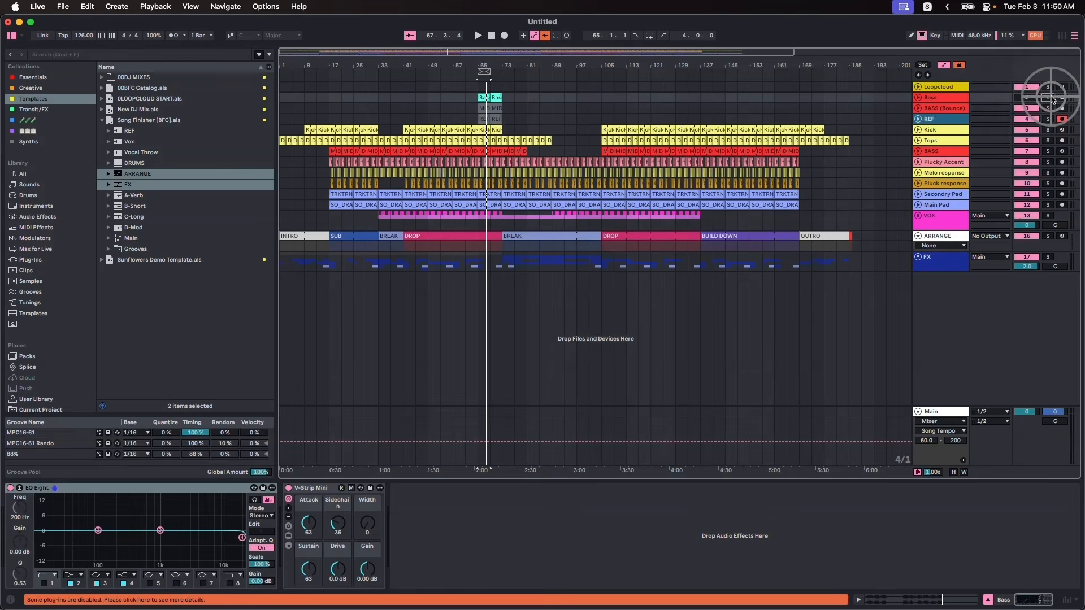
click(1047, 141)
key(space)
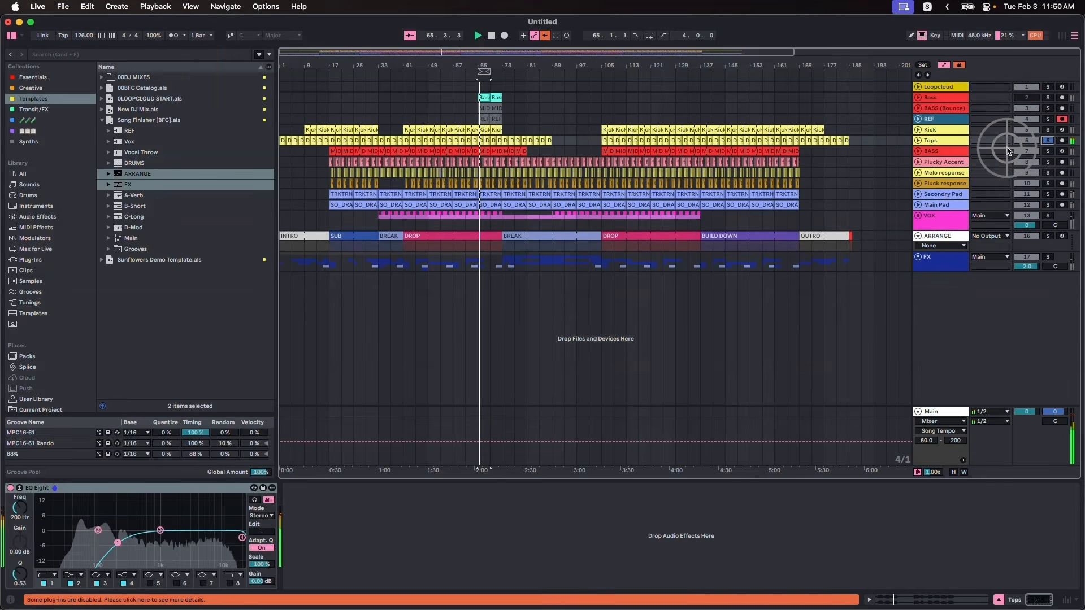
key(space)
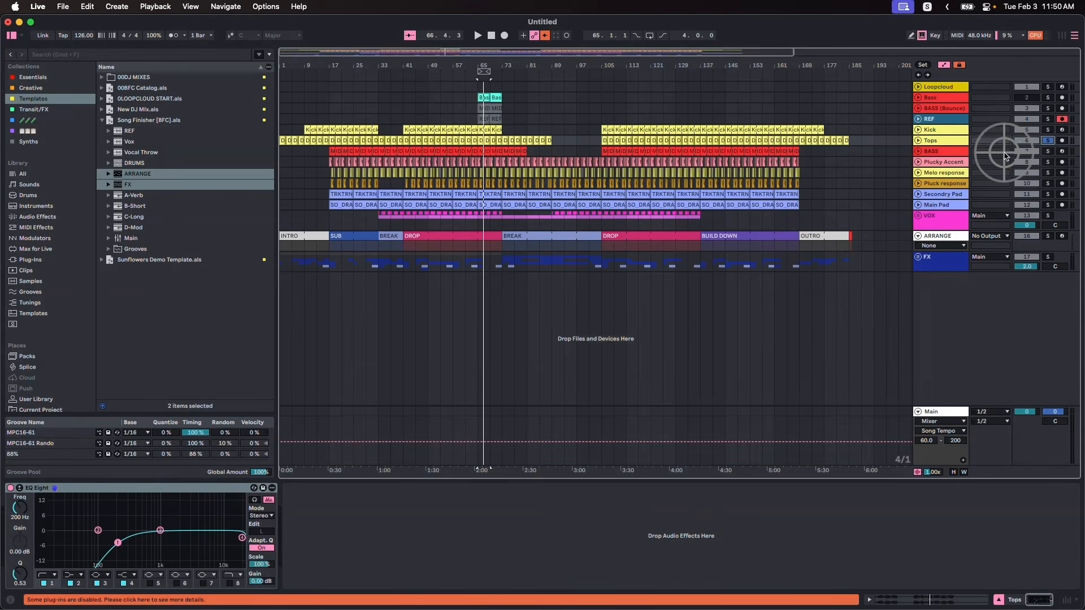
click(1047, 140)
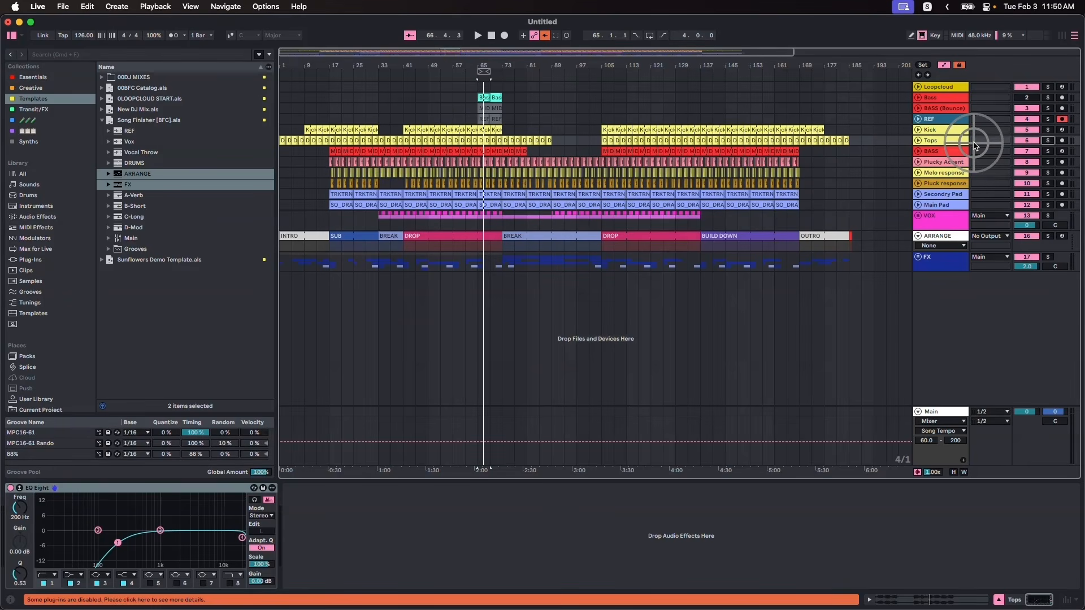
Search the browser for "session" and add the Session Notes device to the Main track.
click(470, 62)
drag(470, 63, 485, 63)
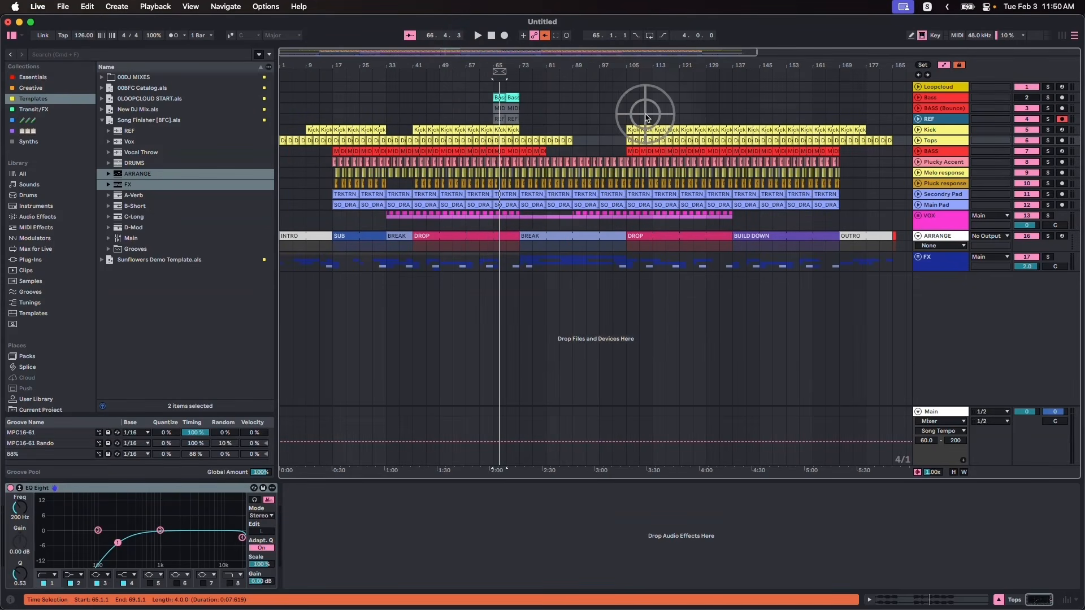
click(942, 414)
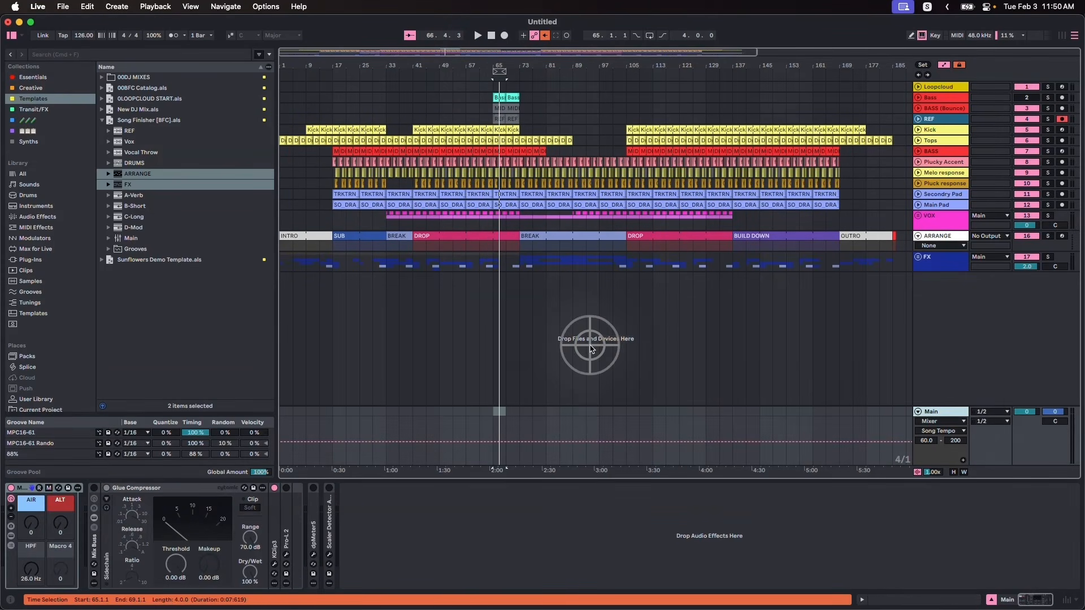
key(cmd+f)
key(cmd+e)
key(BackSpace)
text(session)
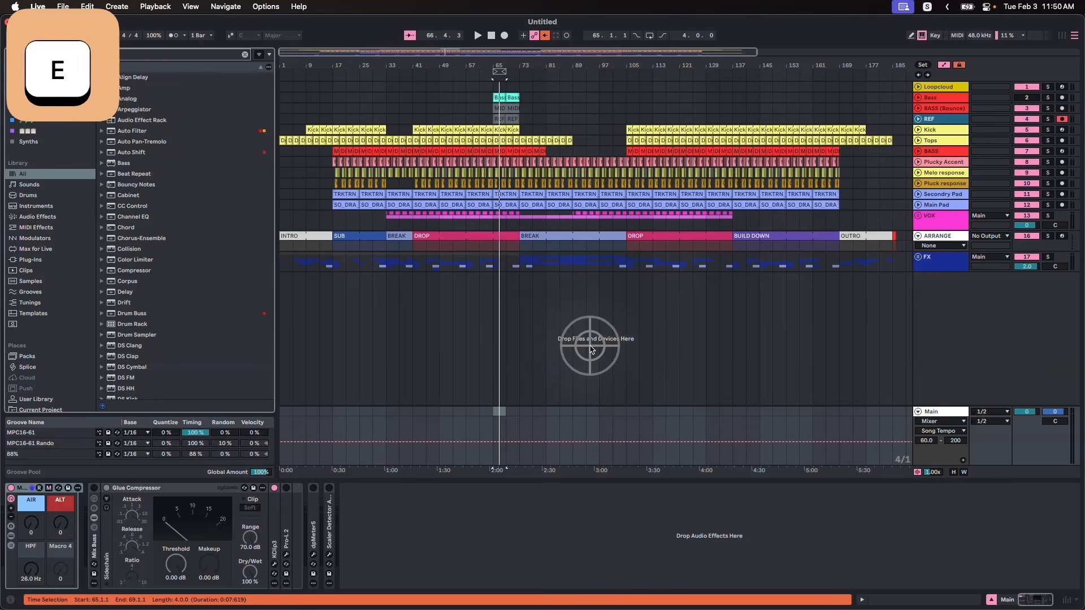
click(168, 98)
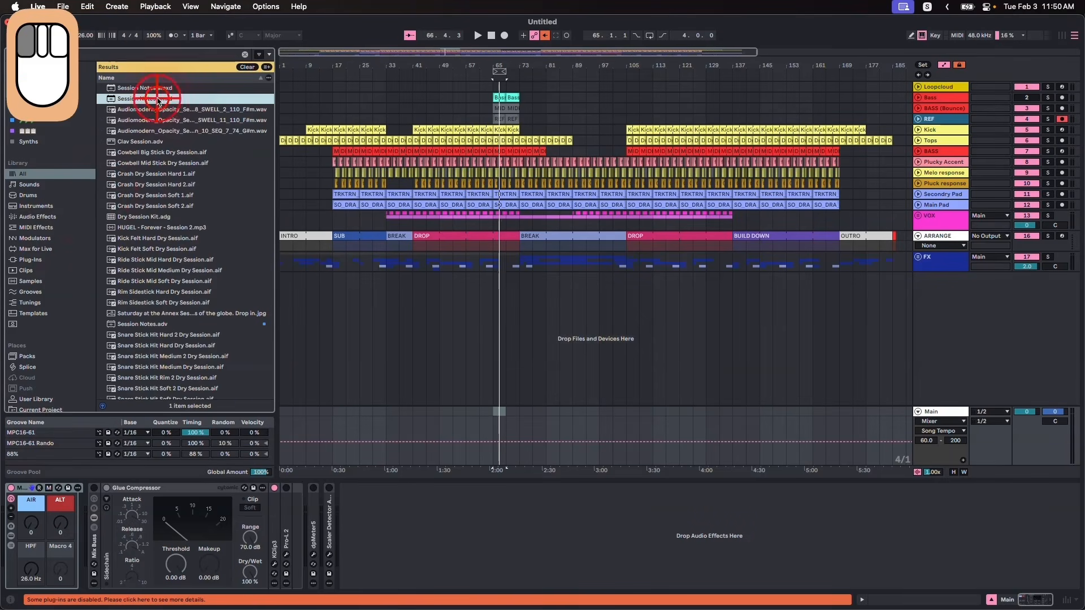
click(9, 541)
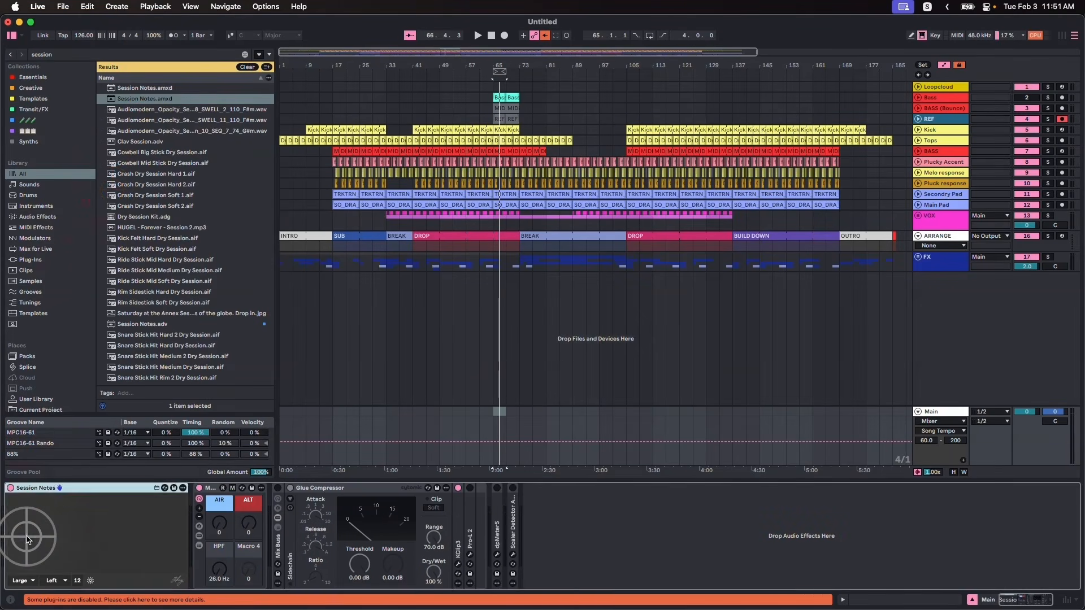
Write the first two Session Notes entries: "1. Replace drums" and "2. Try replacing vocal for a remix vocal".
text(1. )
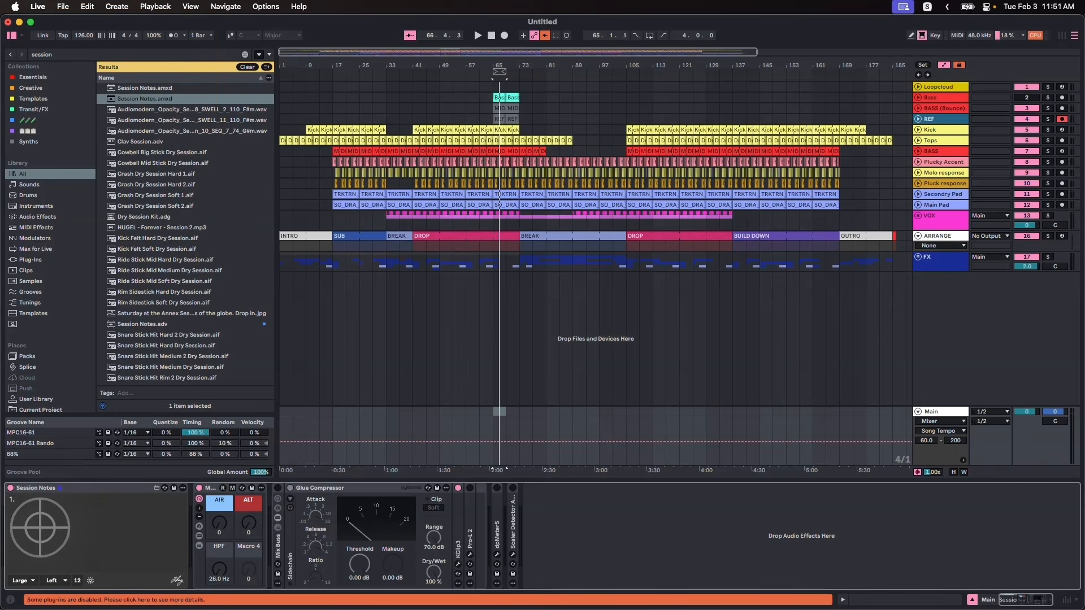
text(Replace drm)
text(us)
key(Return)
key(shift+w)
key(shift+n)
key(BackSpace)
text(Try replacing vocal for a remix vocal)
key(Return)
Add the Session Notes entries "3. Closer look at bass line", "4. Mixing /mastering" and "5. extra automation".
text(3.)
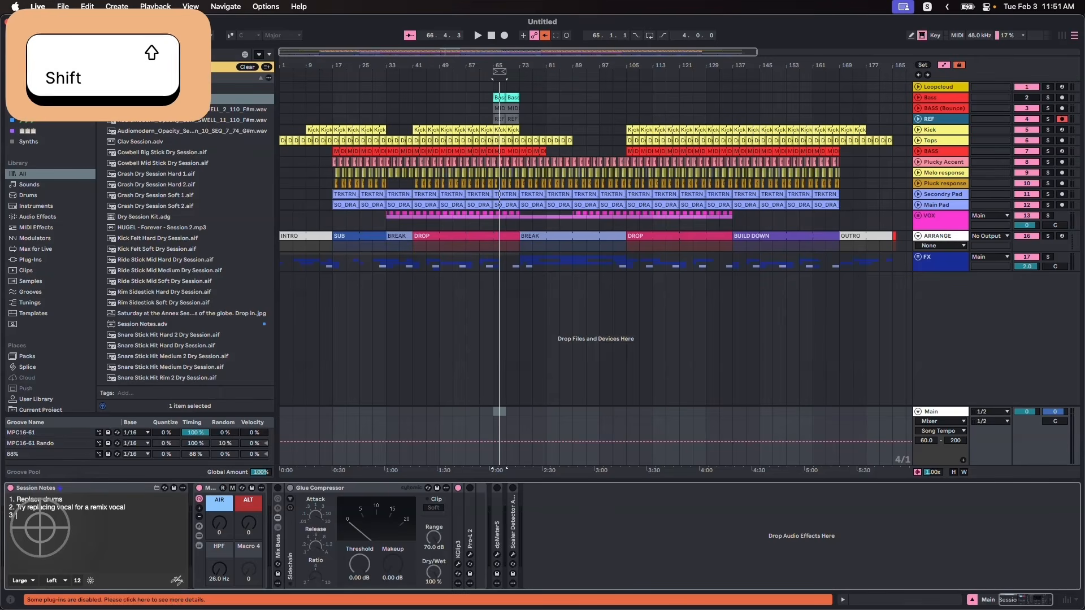
text(Closer look a)
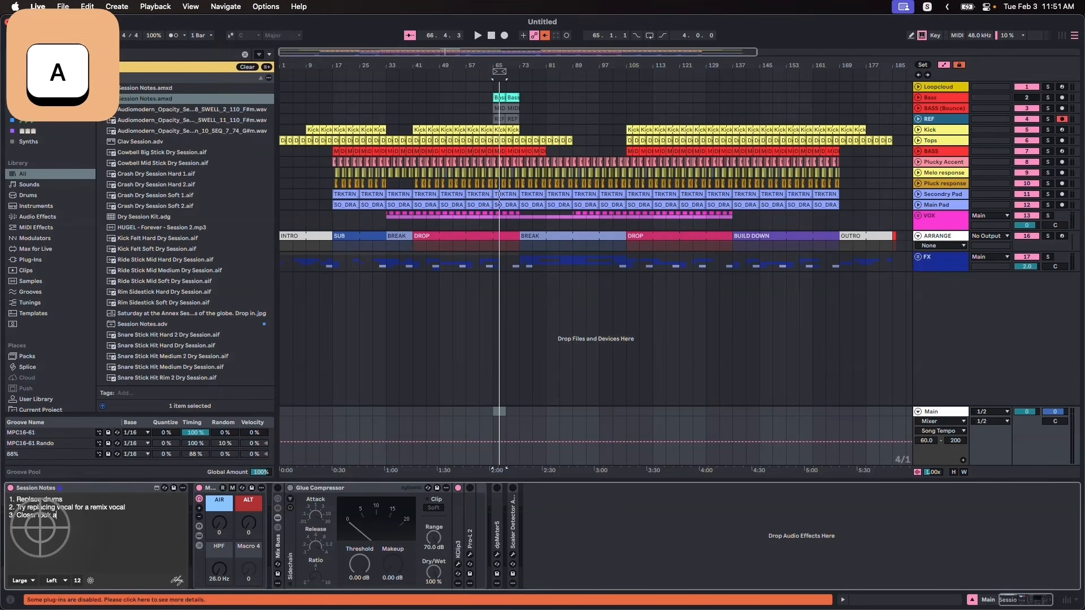
text(t bass line)
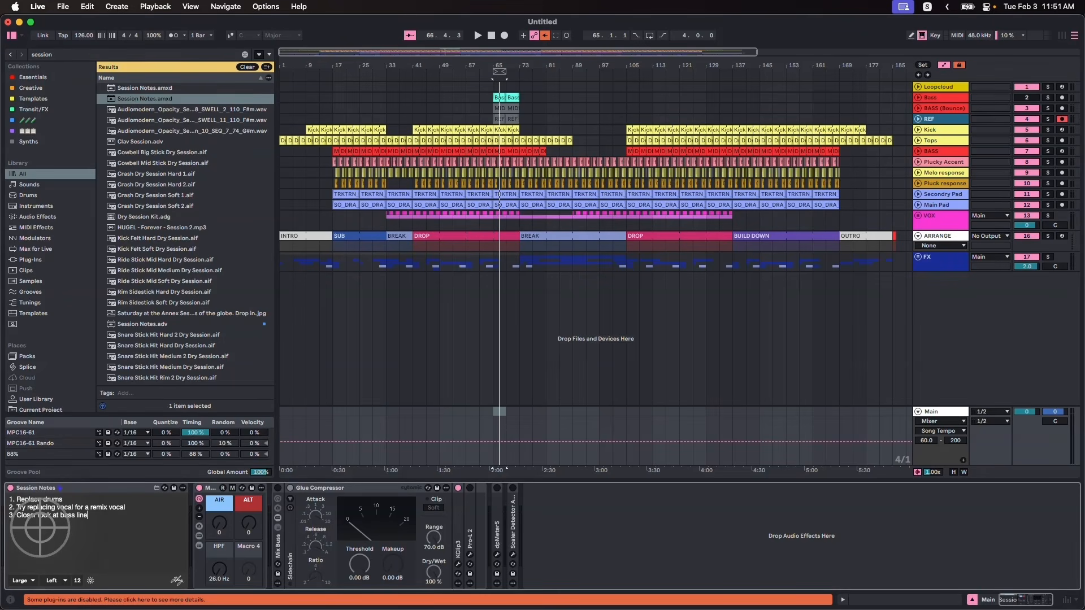
key(Return)
text(4. Mixing / mastering)
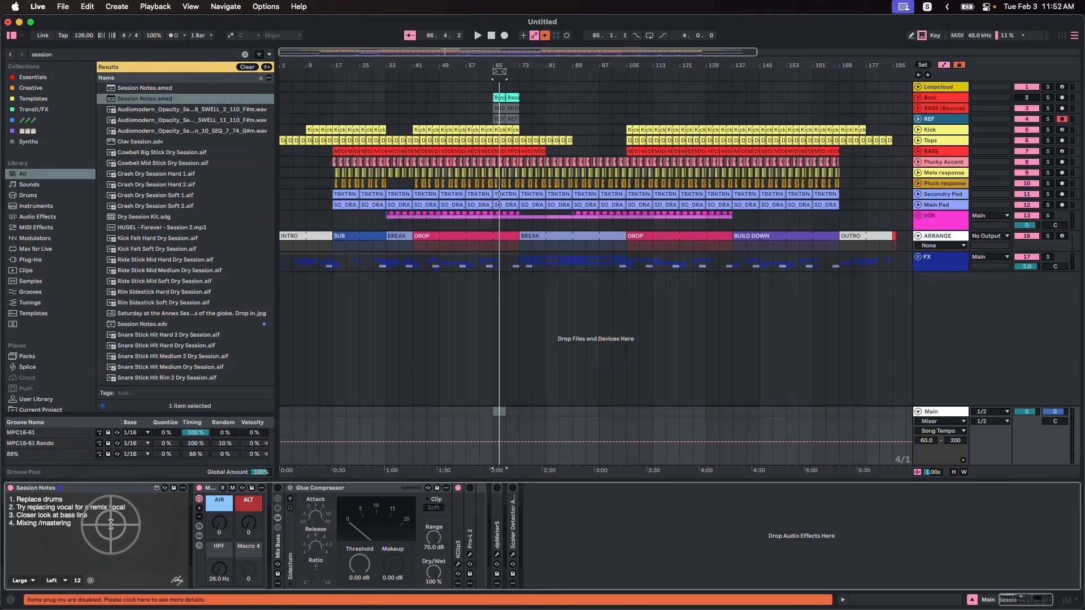
key(Return)
text(5. extra automation)
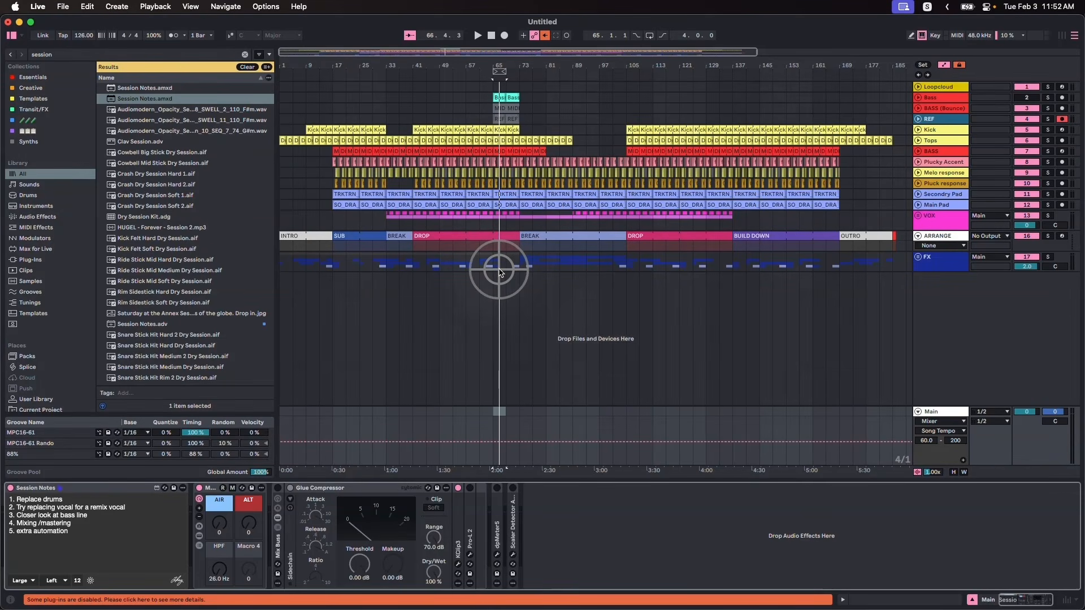
Examine the INTRO section from bar 1 to bar 17 and play the arrangement from bar 1.
scroll(499, 271, down, 1)
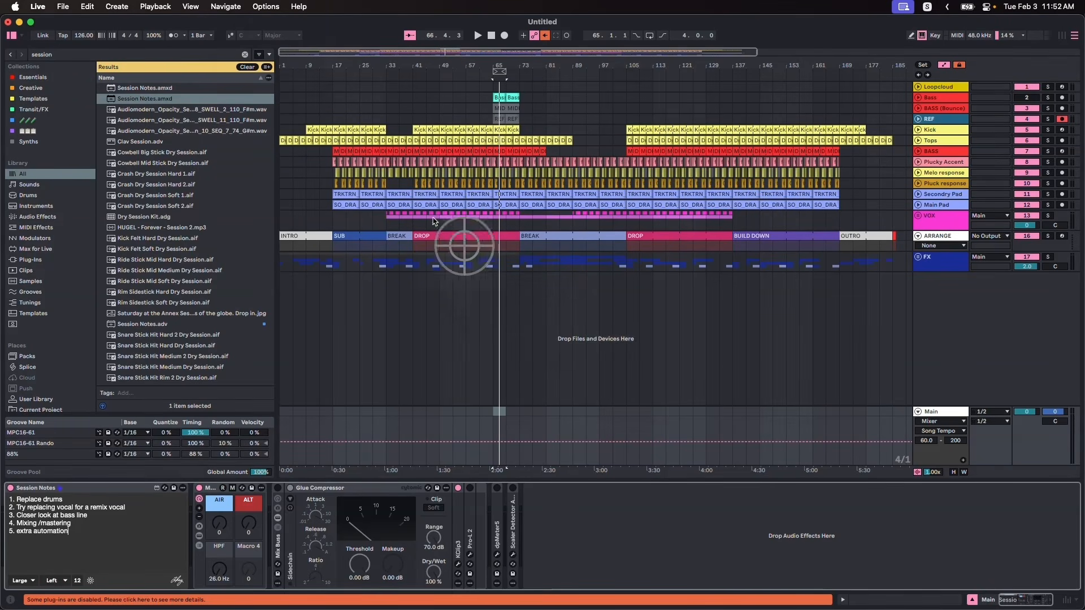
drag(286, 65, 280, 65)
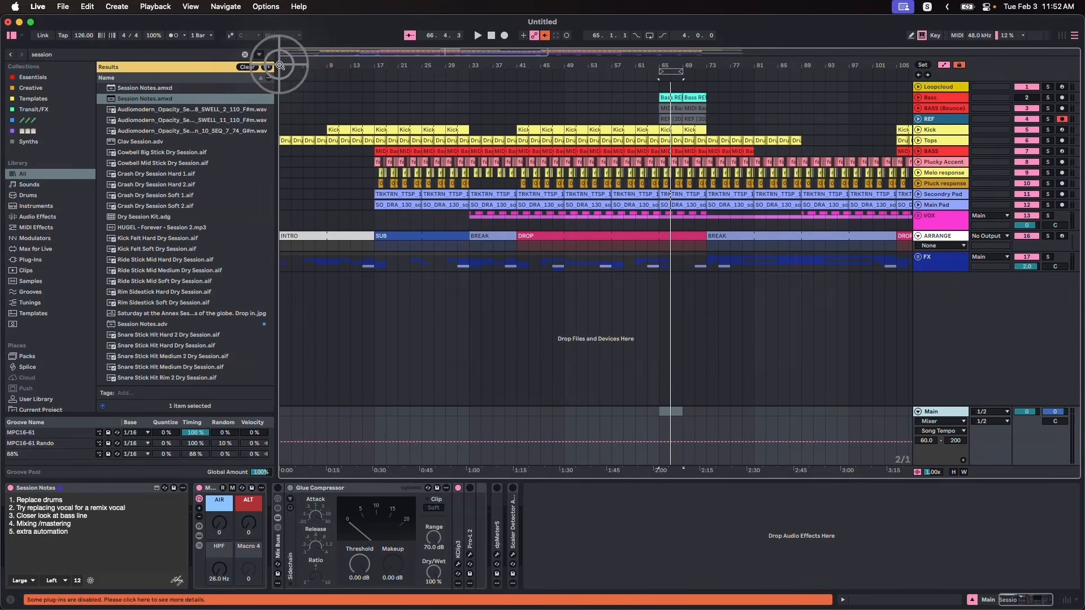
click(374, 108)
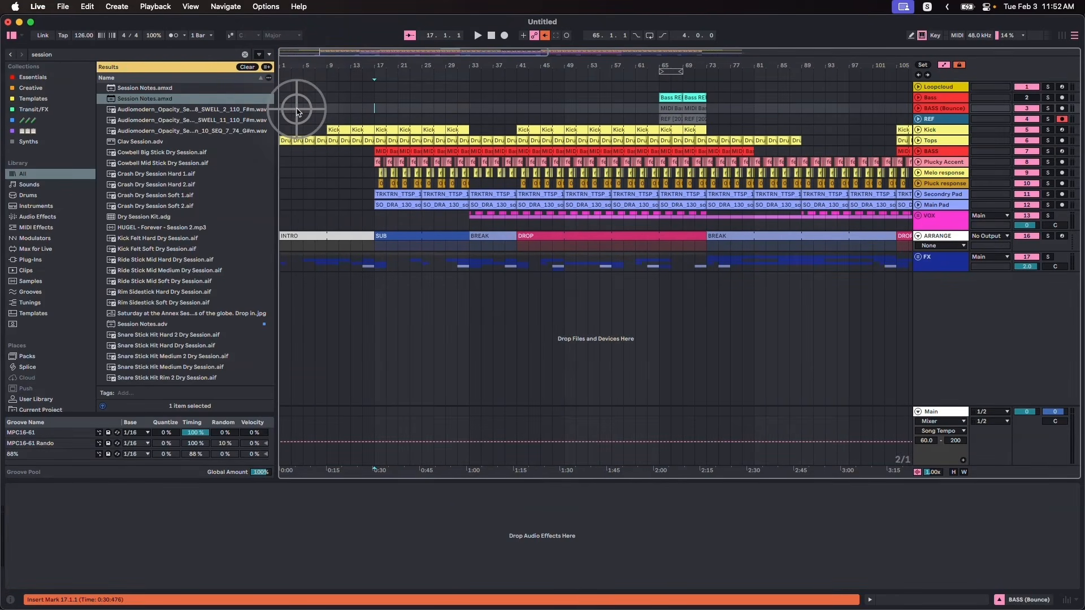
drag(286, 107, 374, 113)
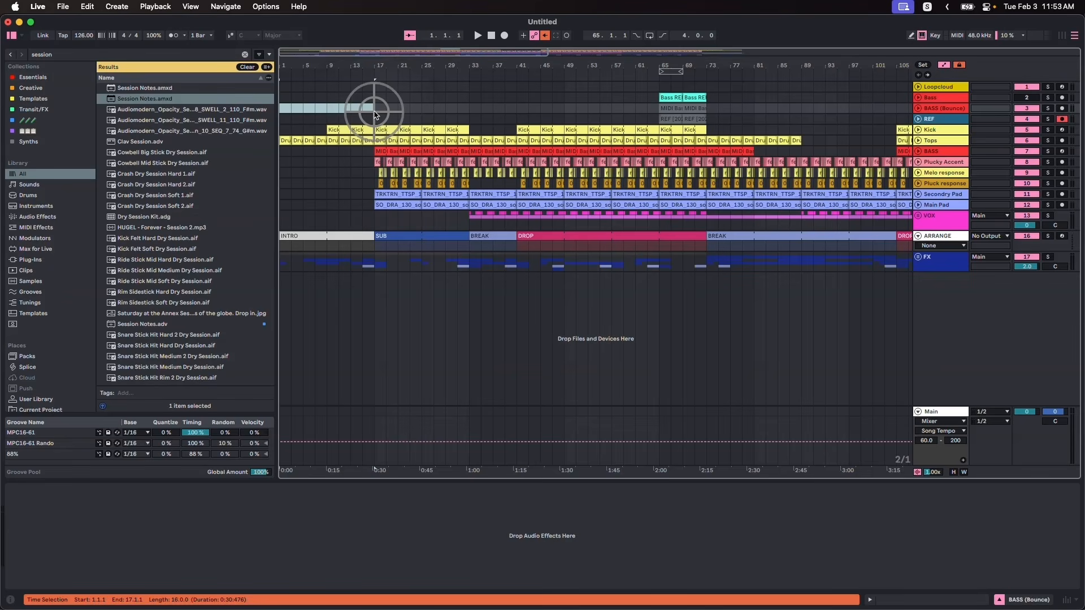
click(285, 108)
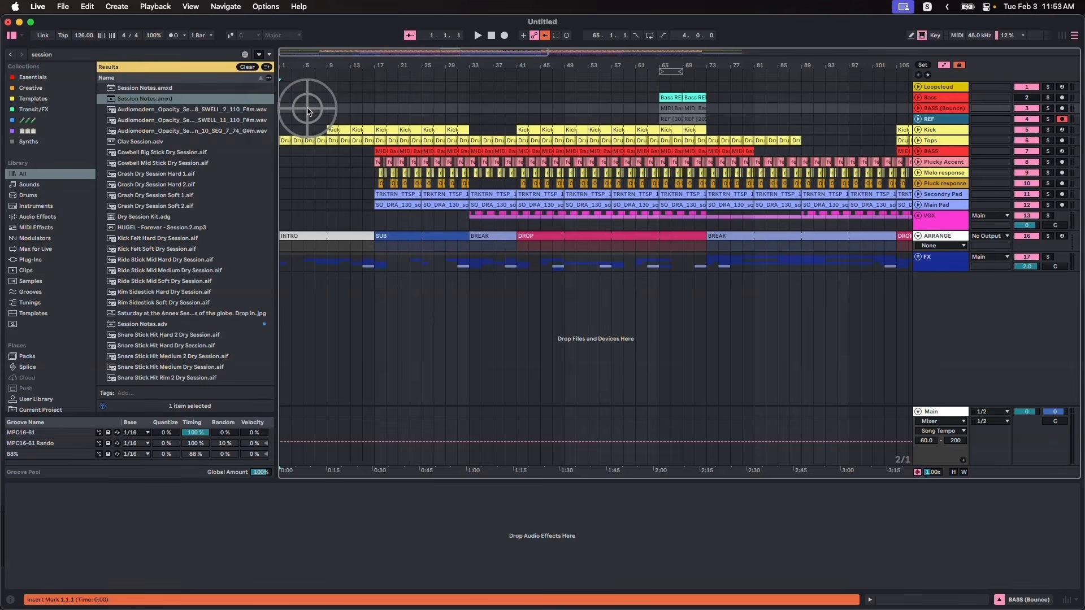
key(space)
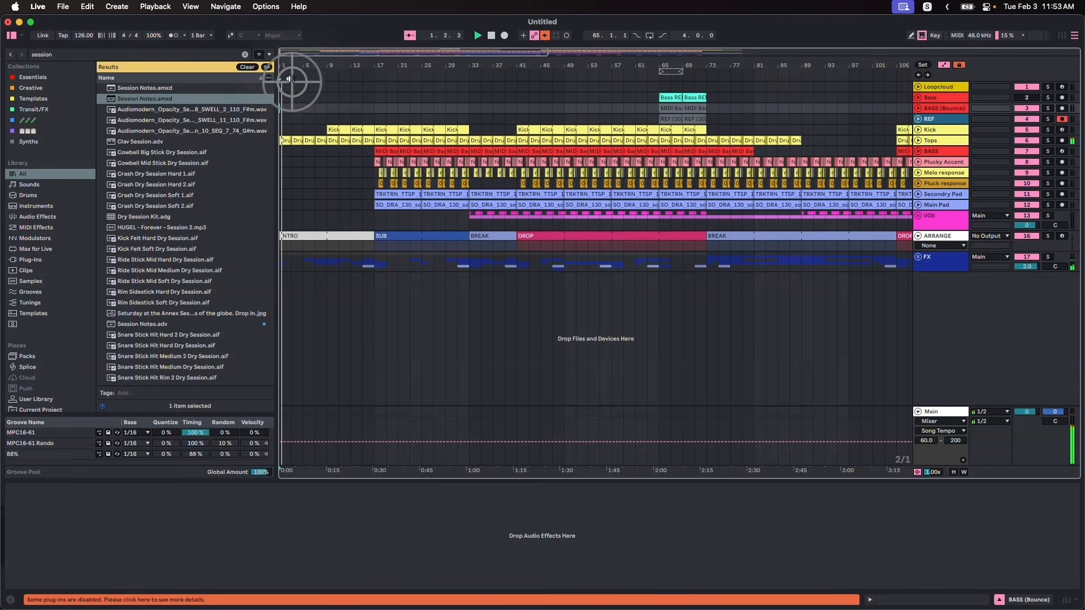
Set the song tempo to 128.00 BPM and shorten the last INTRO Kick clip to end at bar 16.
drag(287, 65, 280, 63)
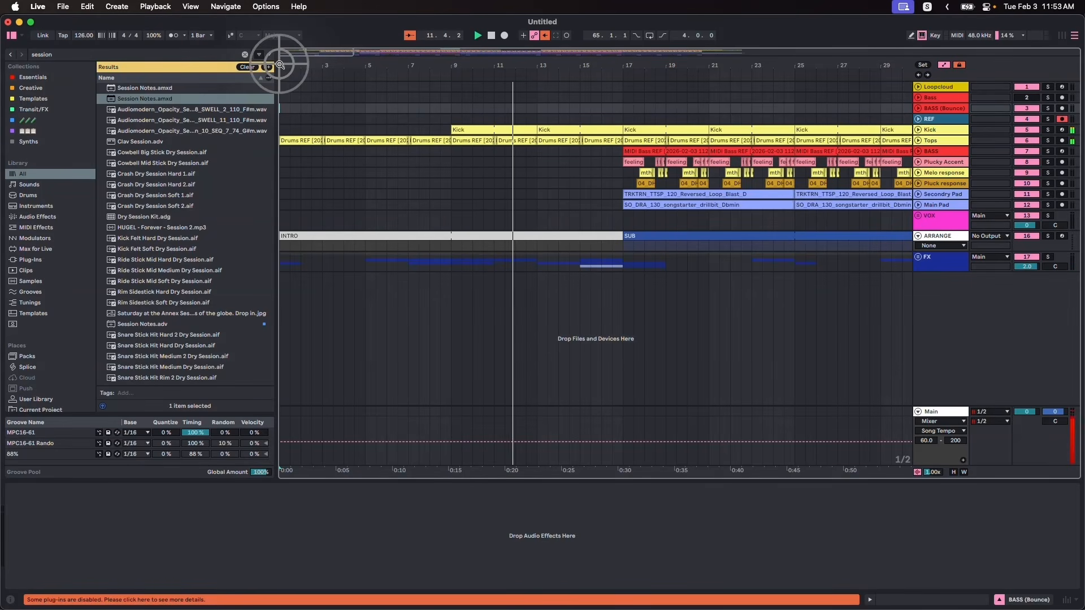
click(77, 32)
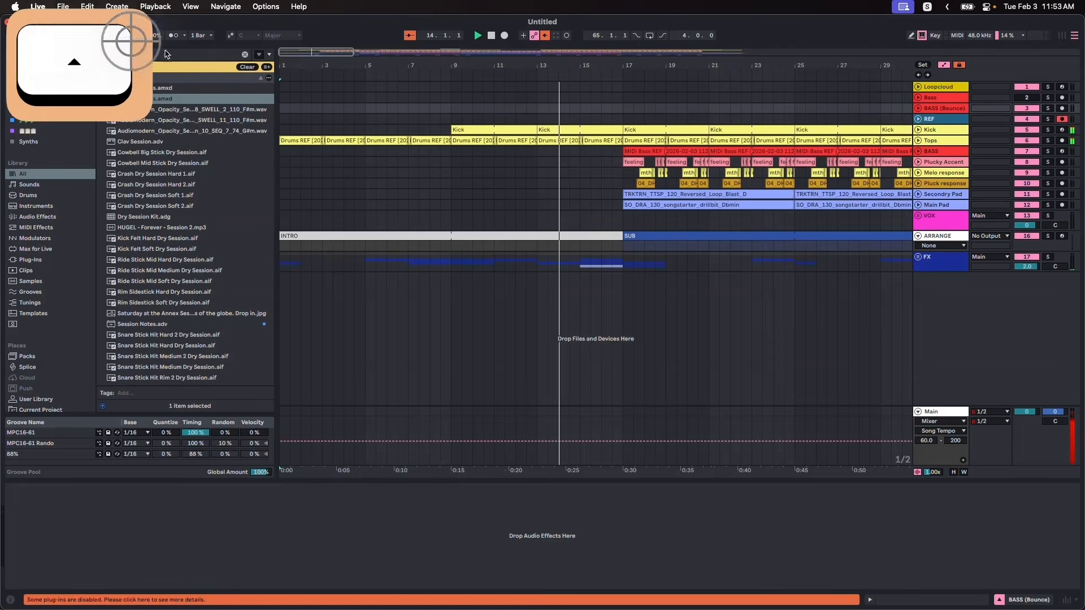
drag(619, 129, 602, 130)
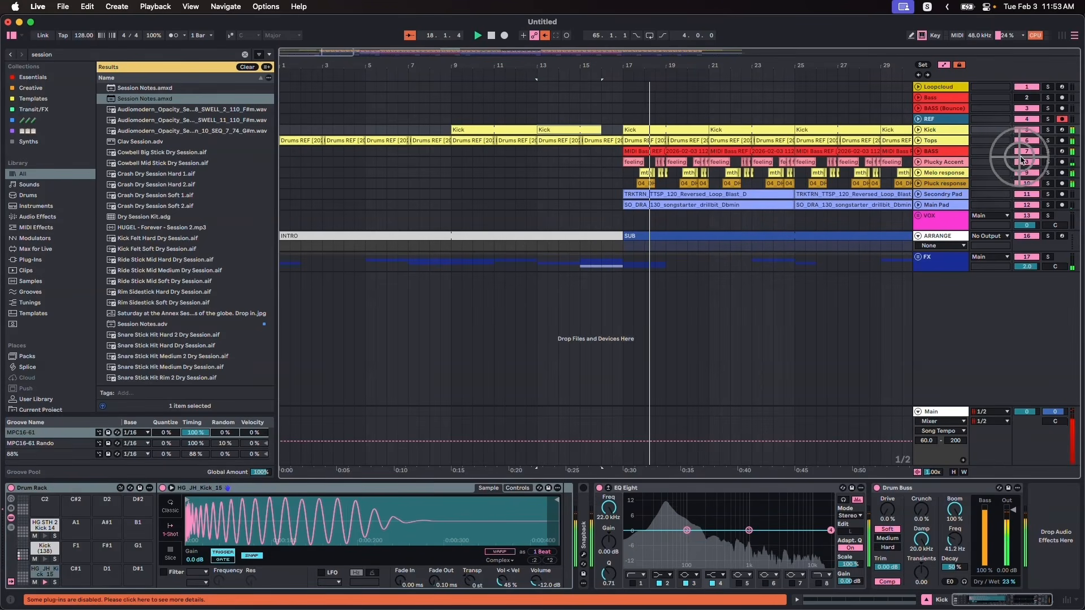
Automate Plucky Accent's EQ Eight 8 Frequency to rise from bar 17 to 22.0 kHz at bar 25.
click(782, 223)
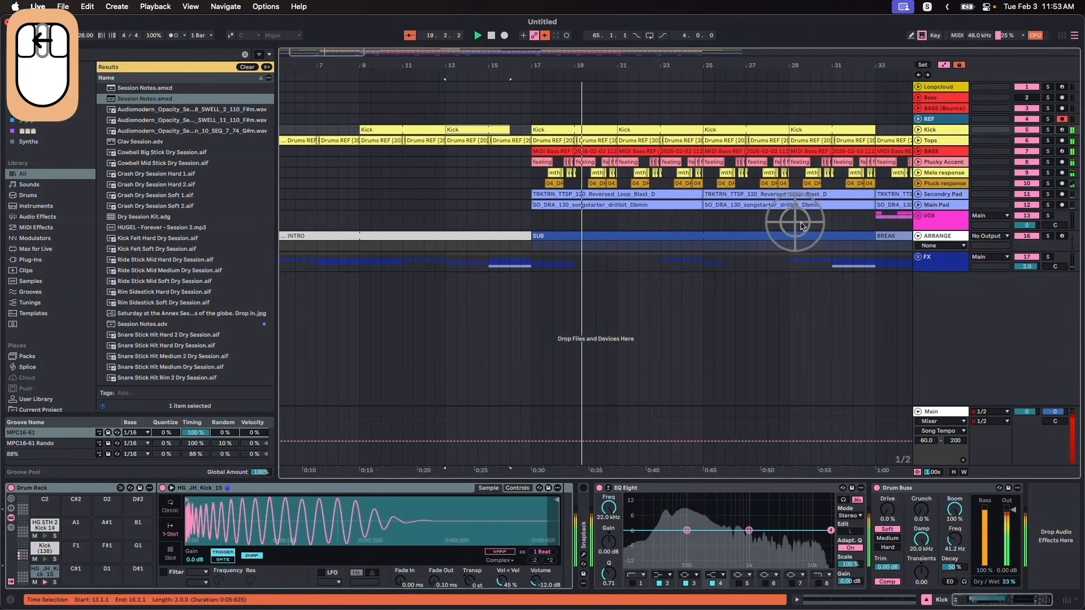
click(923, 163)
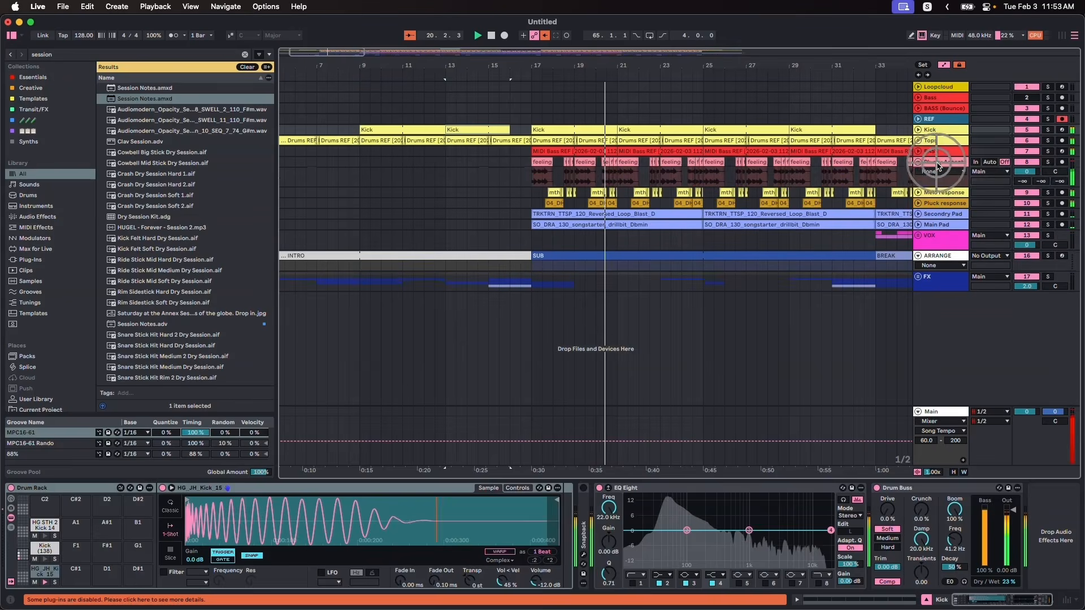
click(30, 508)
click(702, 169)
click(538, 177)
click(531, 170)
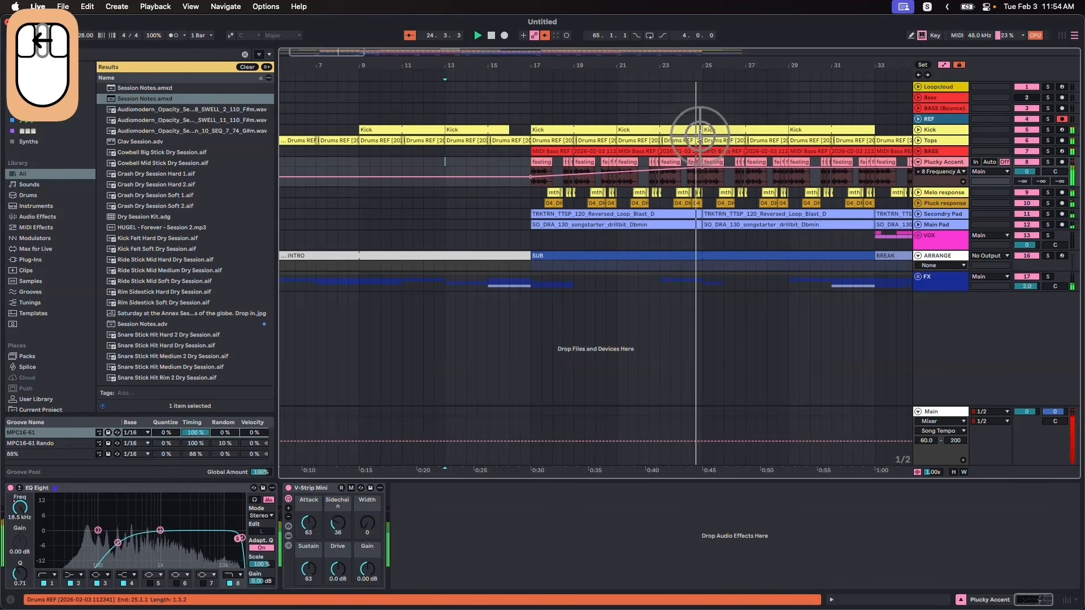
Duplicate the Pluck response clips of bars 25 to 33 into the first BREAK and end the last SUB Kick clip at bar 31.
alt+super+drag(701, 129, 647, 129)
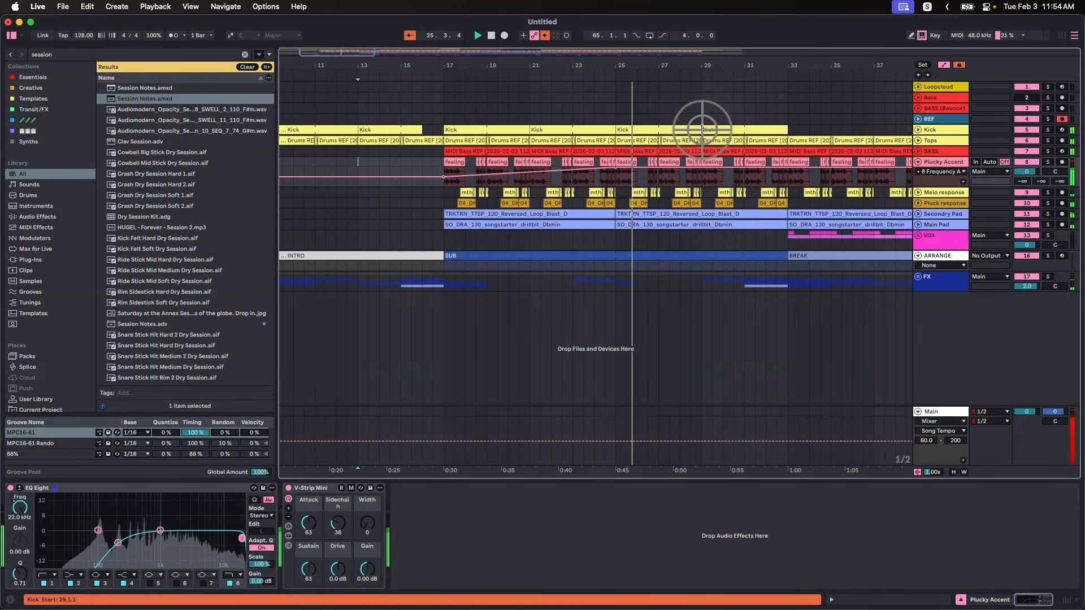
scroll(707, 171, right, 5)
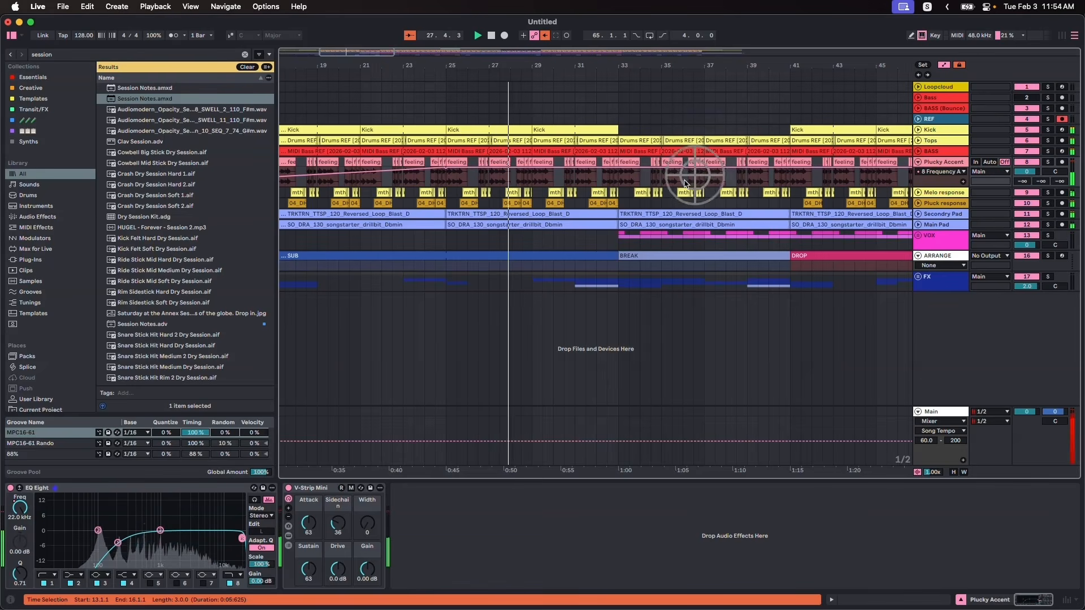
drag(620, 209, 447, 207)
key(super+d)
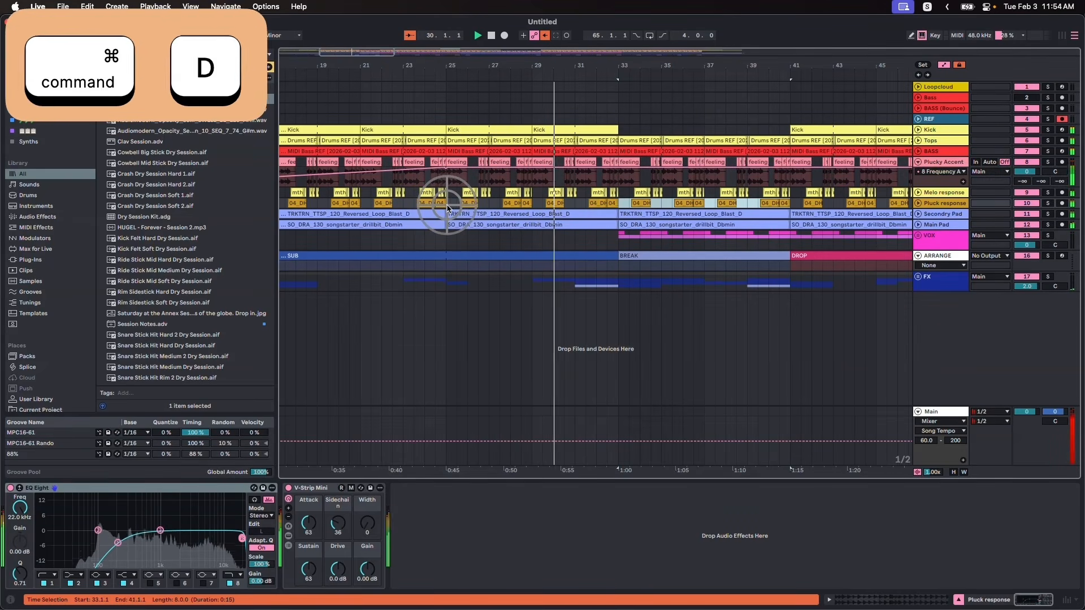
click(573, 129)
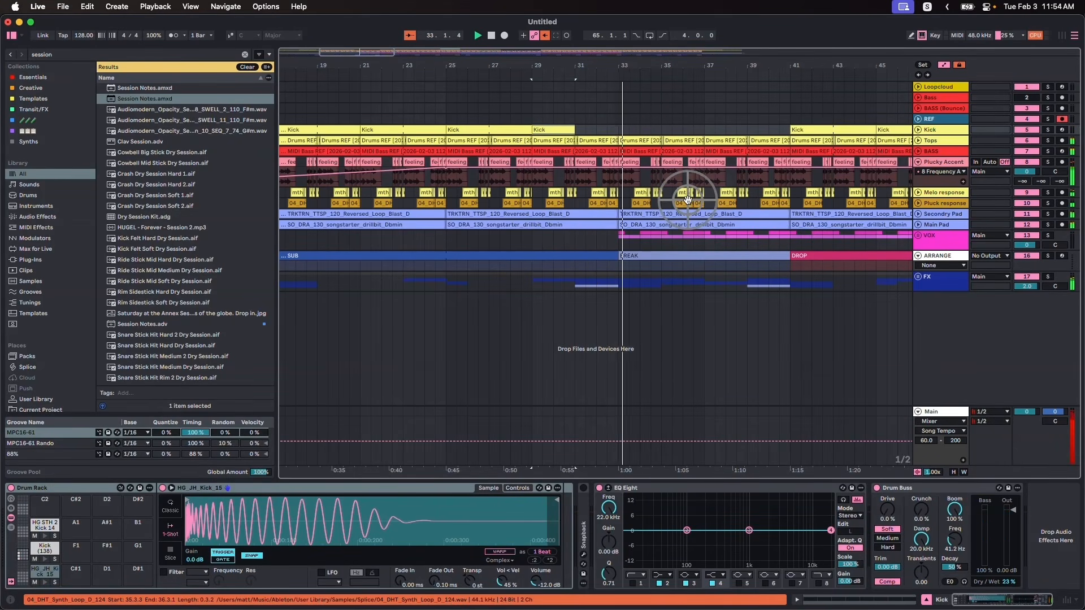
Expand the VOX group and automate Vox 2's 8 Frequency to rise from bar 25 to bar 41.
scroll(687, 198, right, 3)
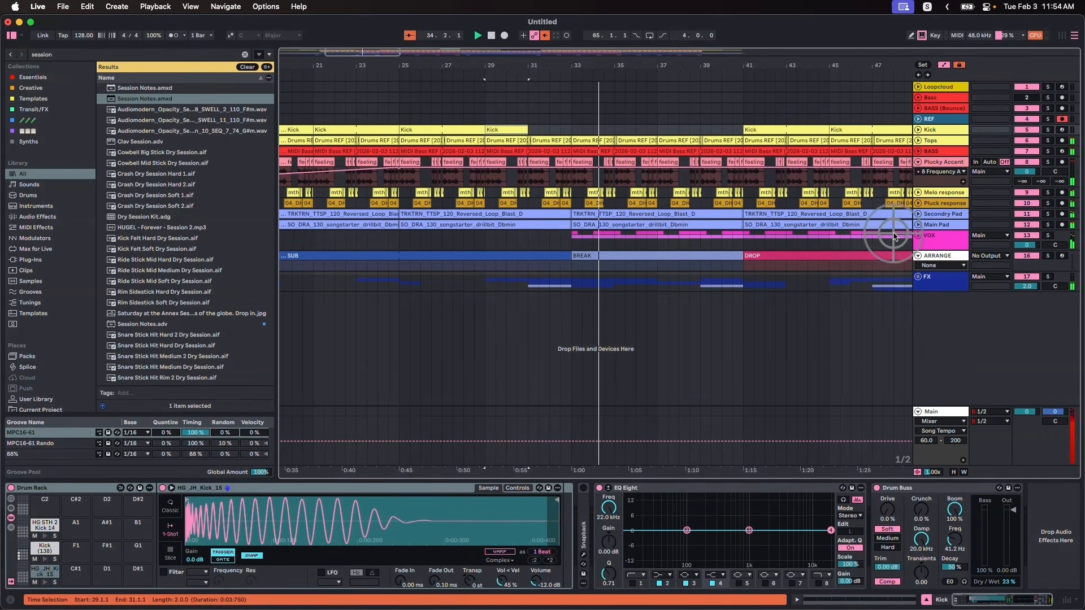
click(917, 235)
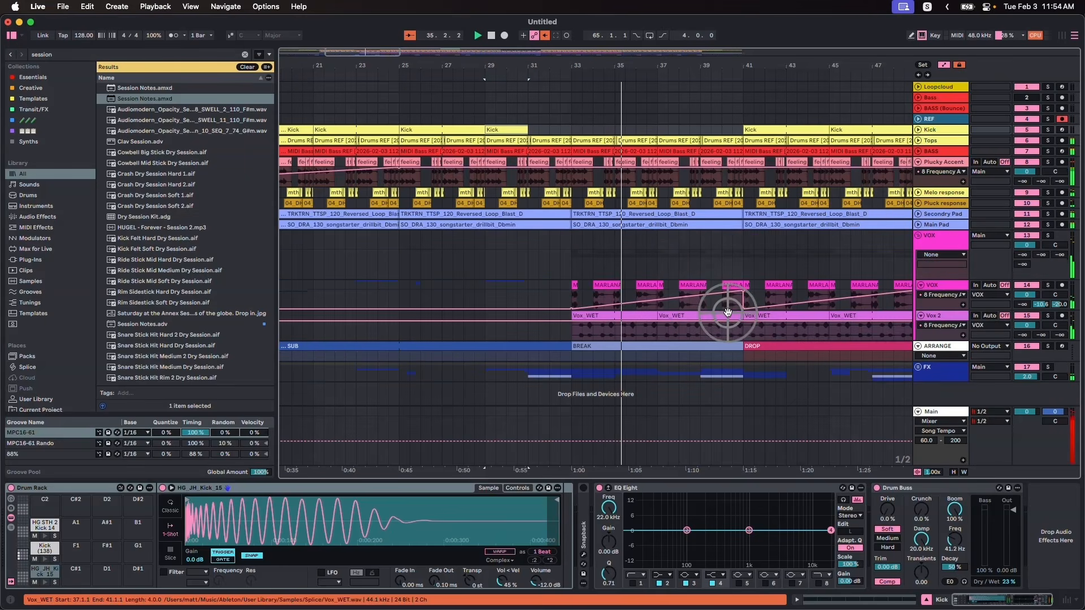
drag(743, 326, 399, 340)
Copy the four-bar Vox_WET clip at bar 33 on Vox 2 and paste it at bar 25.
click(639, 314)
key(super+c)
click(401, 314)
key(super+v)
Delete the clip material between 40.3.1 and 41.1.1 on the tracks from REF through Pluck response, just before the DROP.
drag(733, 121, 741, 215)
key(BackSpace)
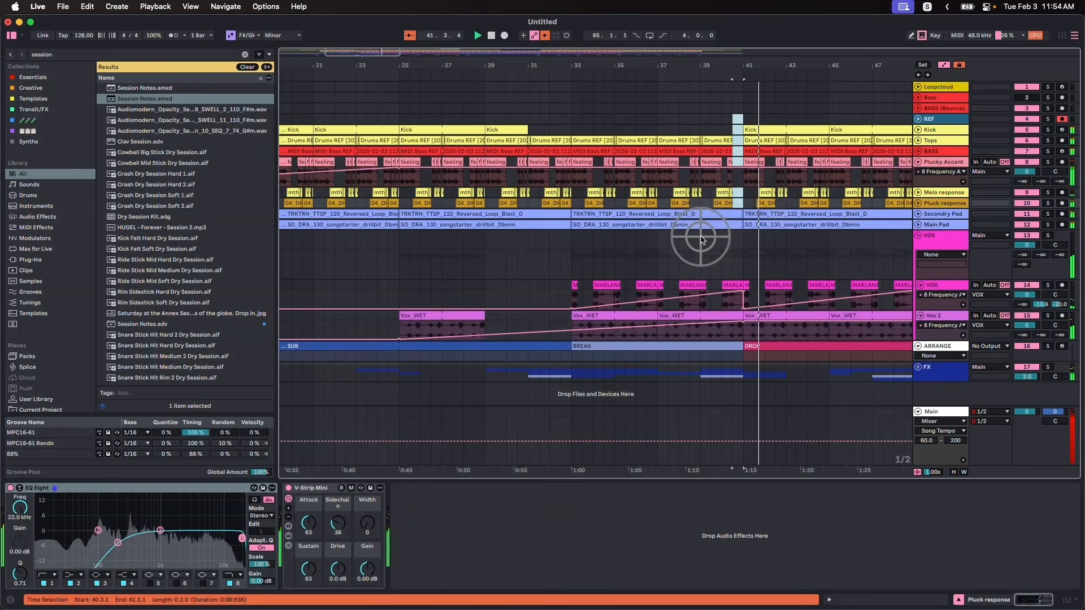
Set Vox 2's volume to -6.2 dB and its C-Long send to -2.2 dB.
scroll(751, 243, right, 5)
mouse_move(1030, 323)
mouse_down()
mouse_move(1044, 328)
mouse_move(1026, 326)
mouse_up()
click(1026, 323)
click(1060, 333)
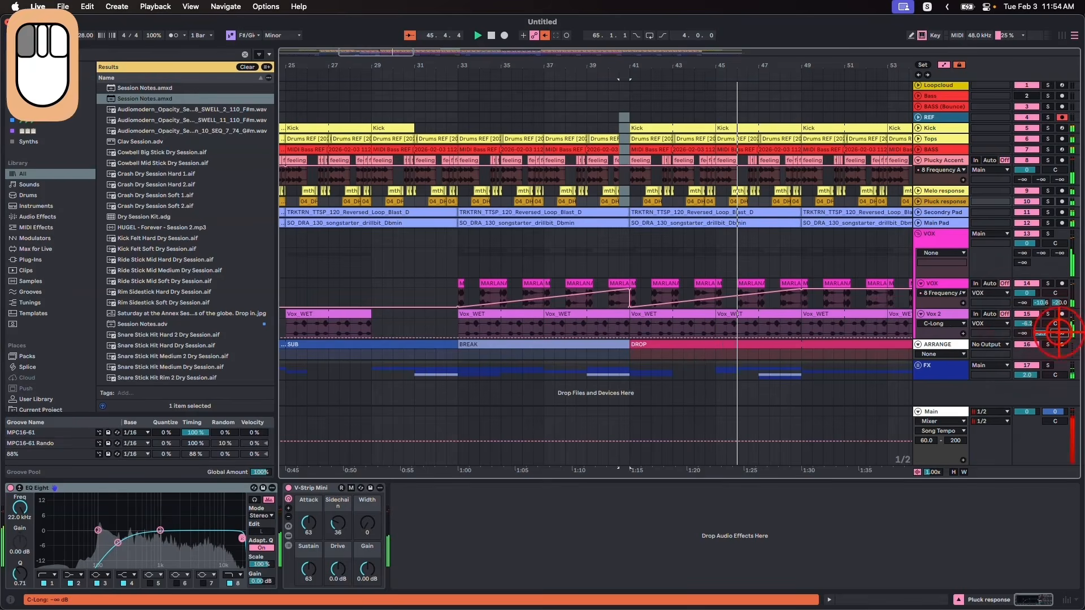
drag(1059, 332, 1058, 328)
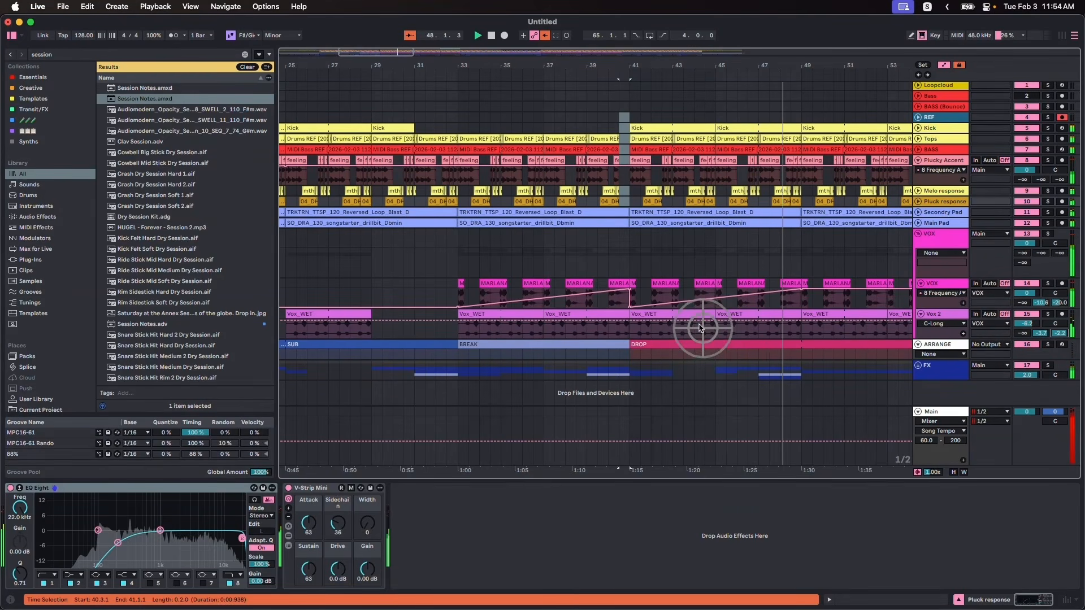
Shape Vox 2's 8 Frequency automation in the DROP to dip around bar 57 and recover by bar 65.
scroll(665, 271, right, 4)
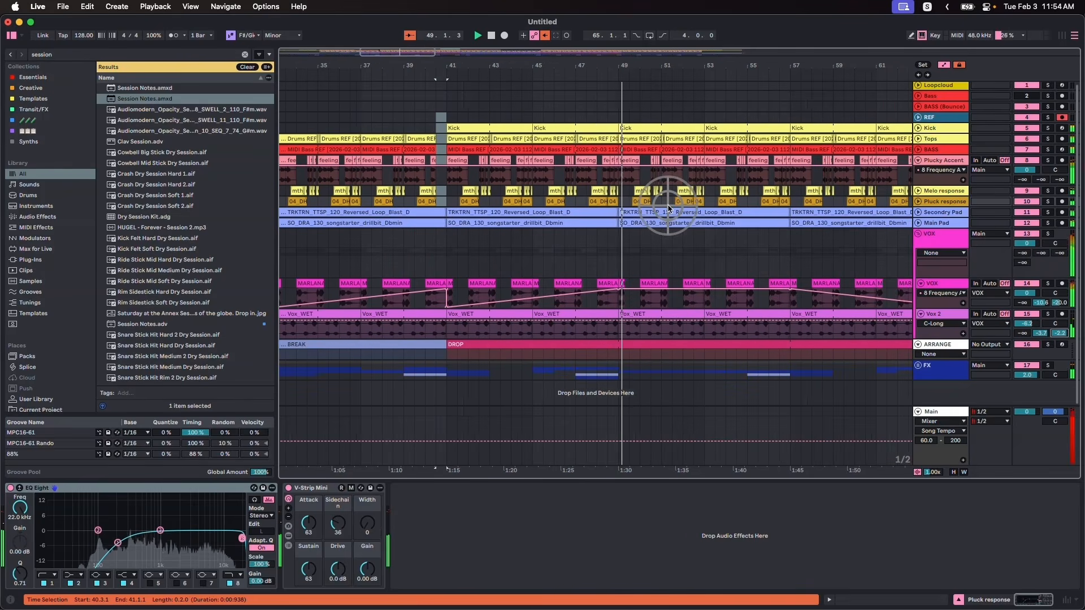
scroll(669, 207, right, 4)
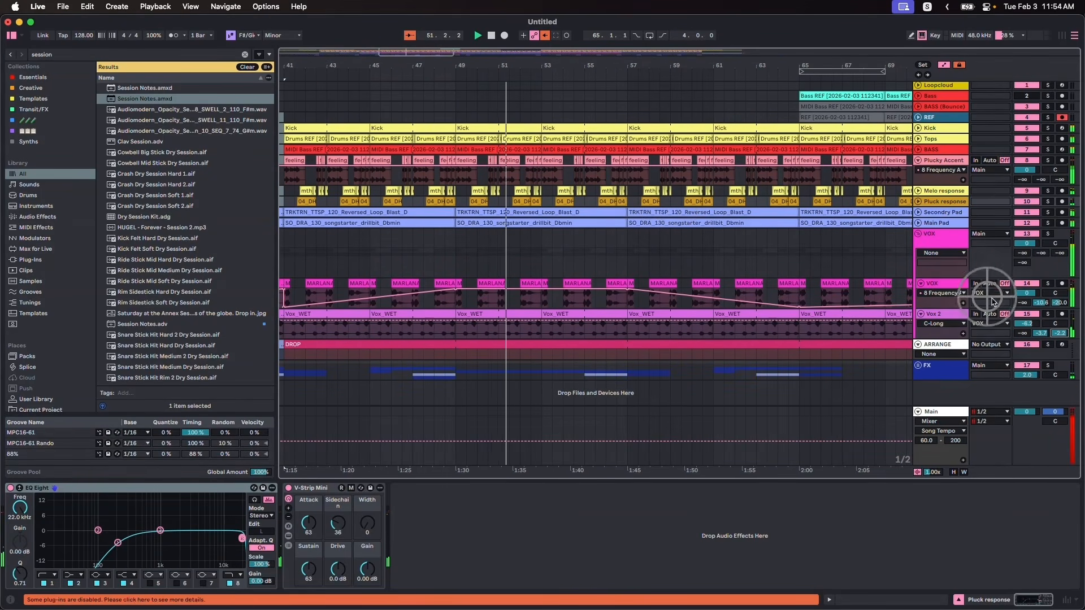
click(1027, 323)
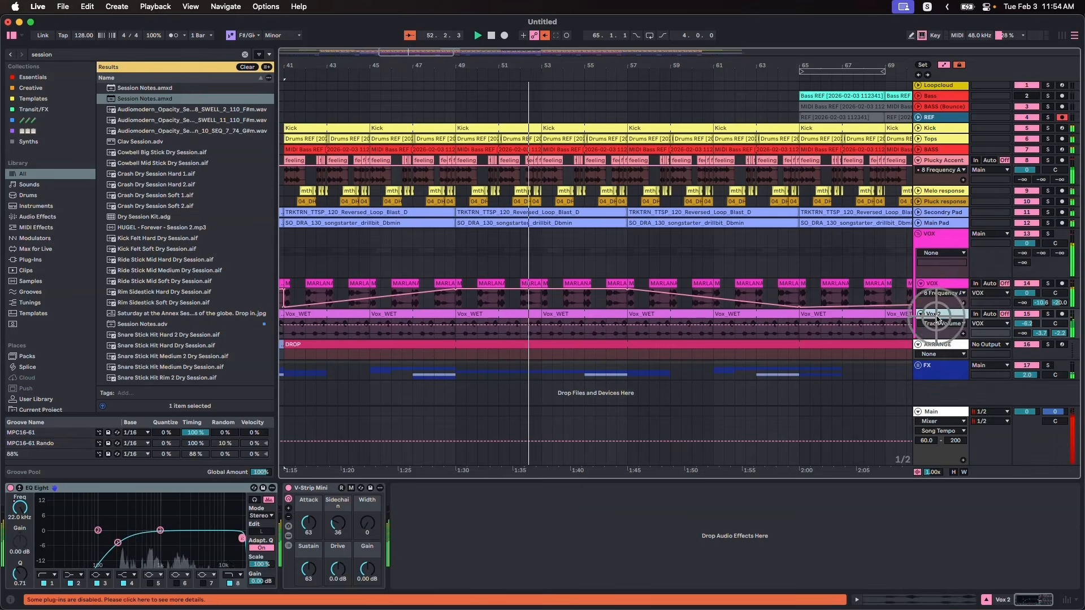
click(487, 331)
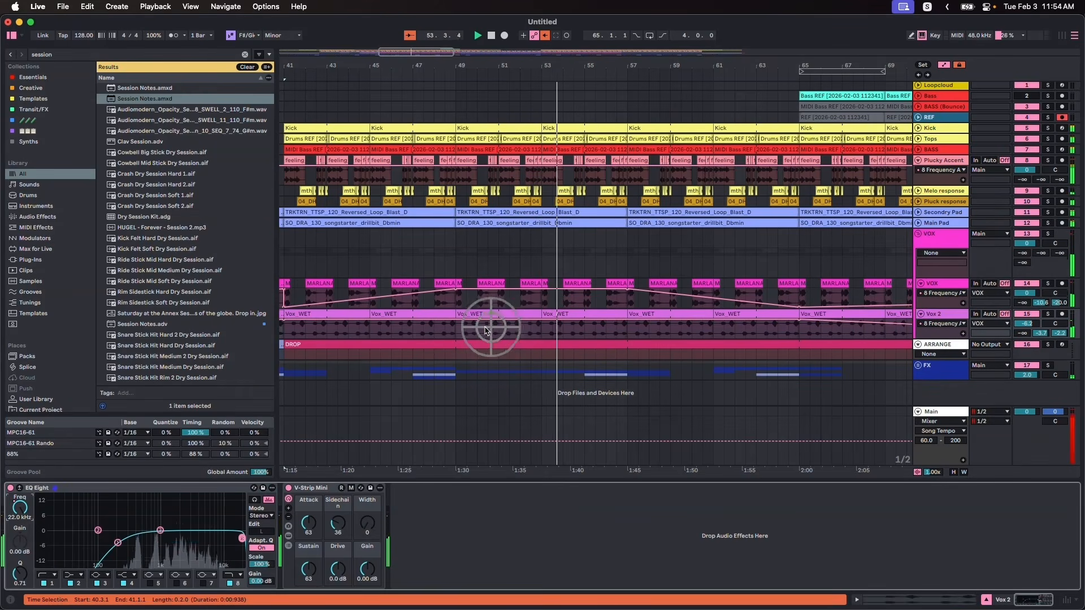
click(624, 323)
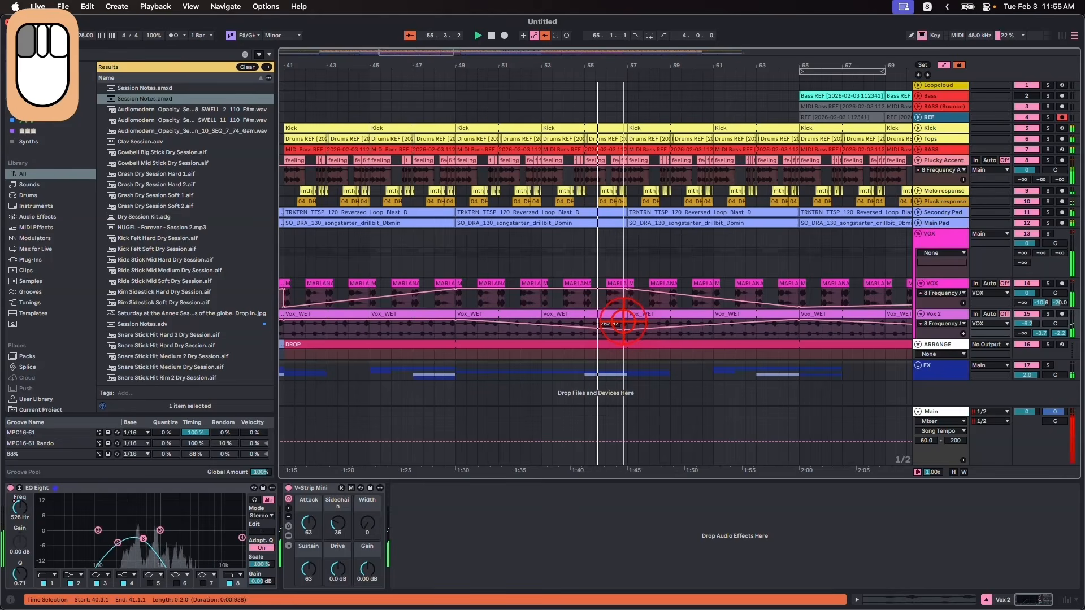
drag(631, 333, 633, 325)
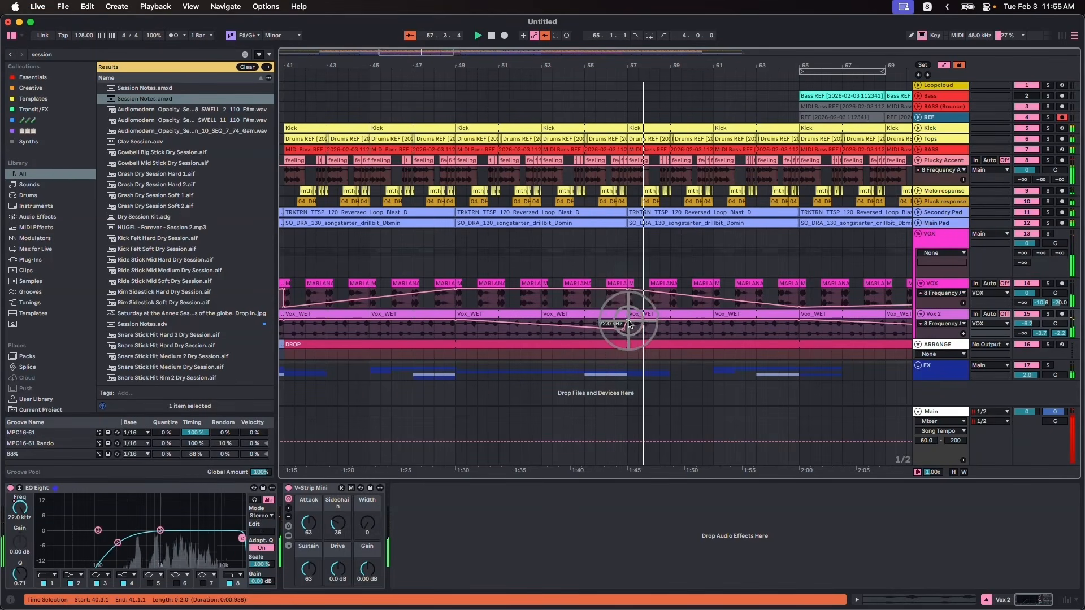
click(628, 322)
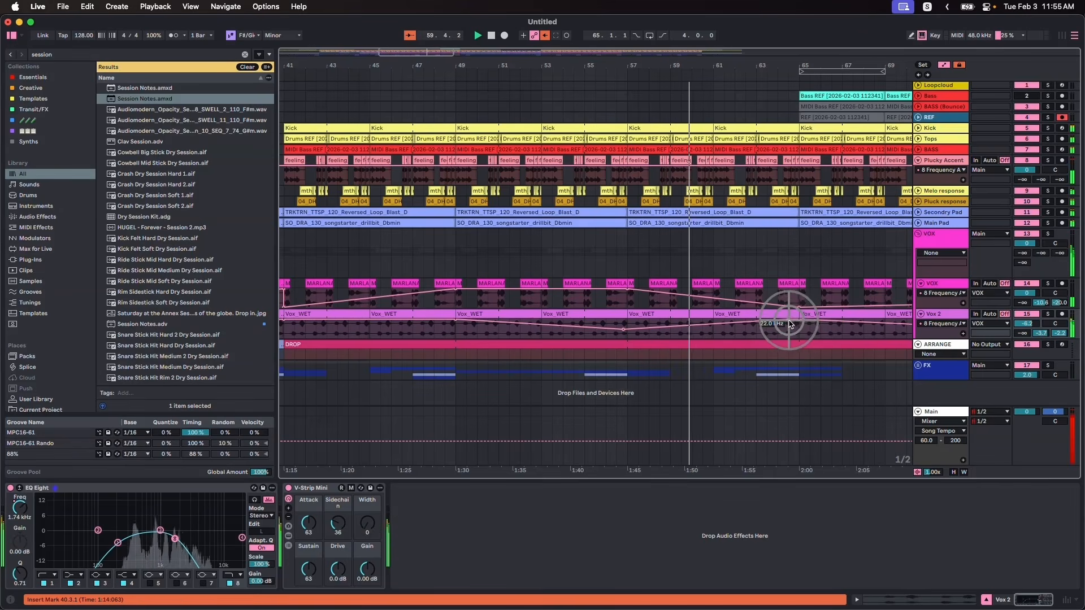
click(624, 330)
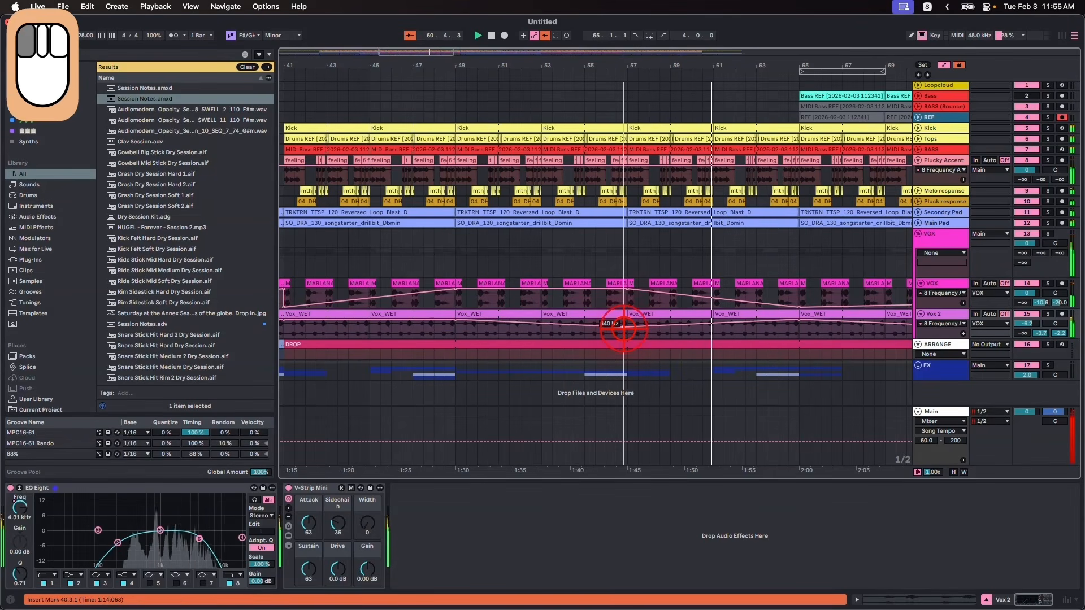
click(623, 326)
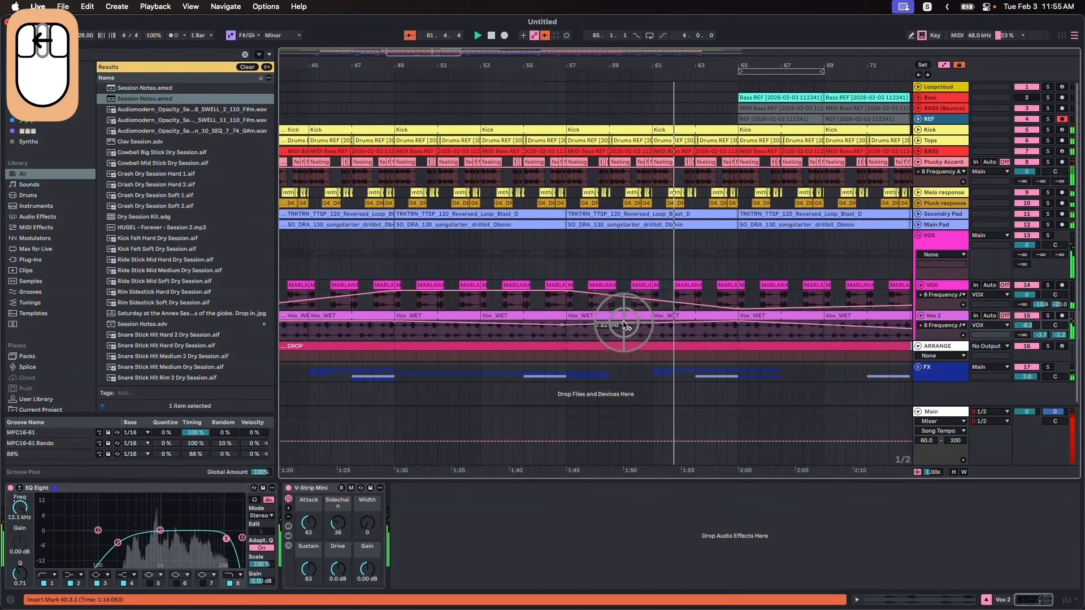
Delete the Kick material from bar 63 to 65 and automate VOX's 8 Frequency to rise from bar 65 to bar 73.
drag(706, 128, 681, 129)
click(681, 129)
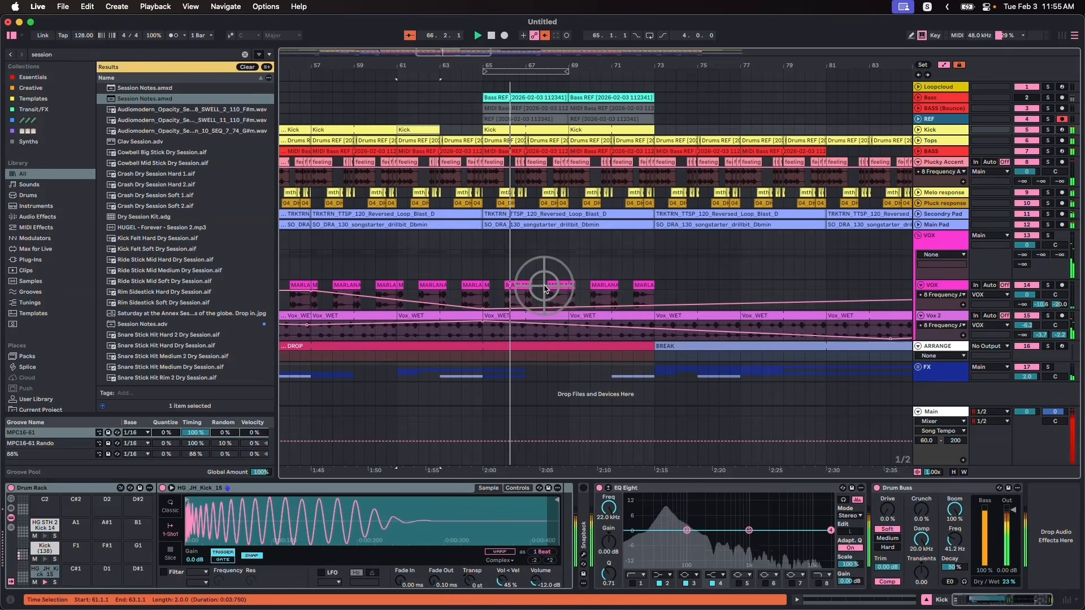
click(620, 290)
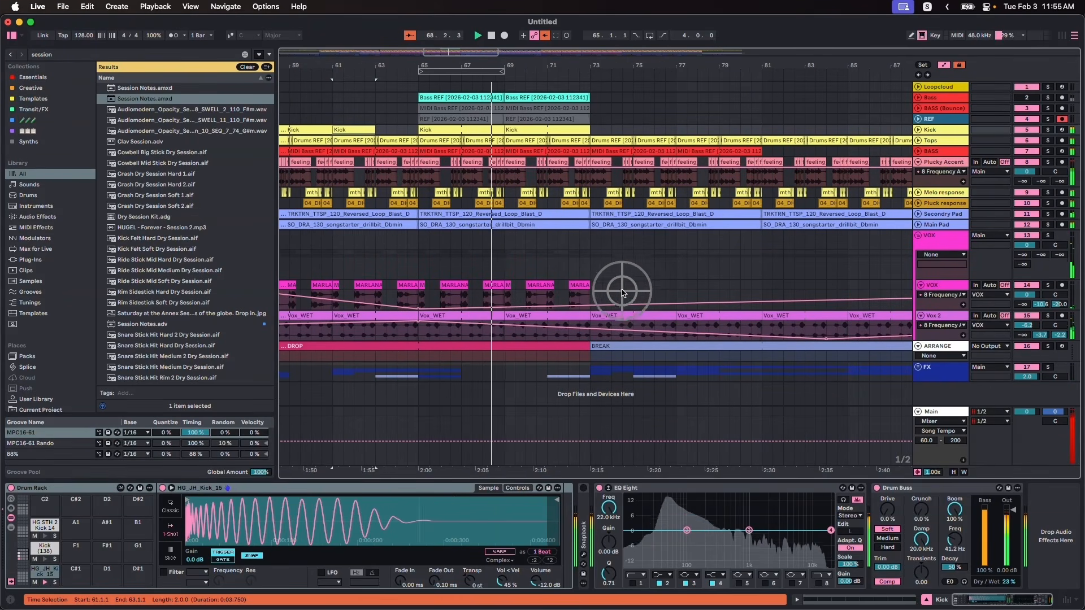
click(591, 303)
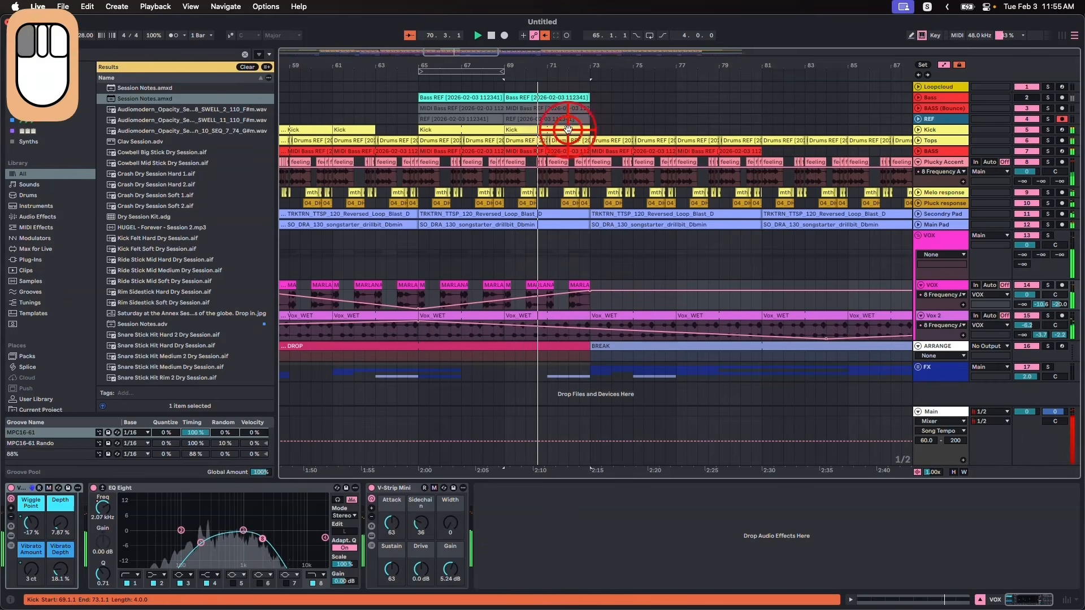
Shorten the last Kick clip of the DROP so it ends at 71.3.1, before the BREAK.
click(551, 129)
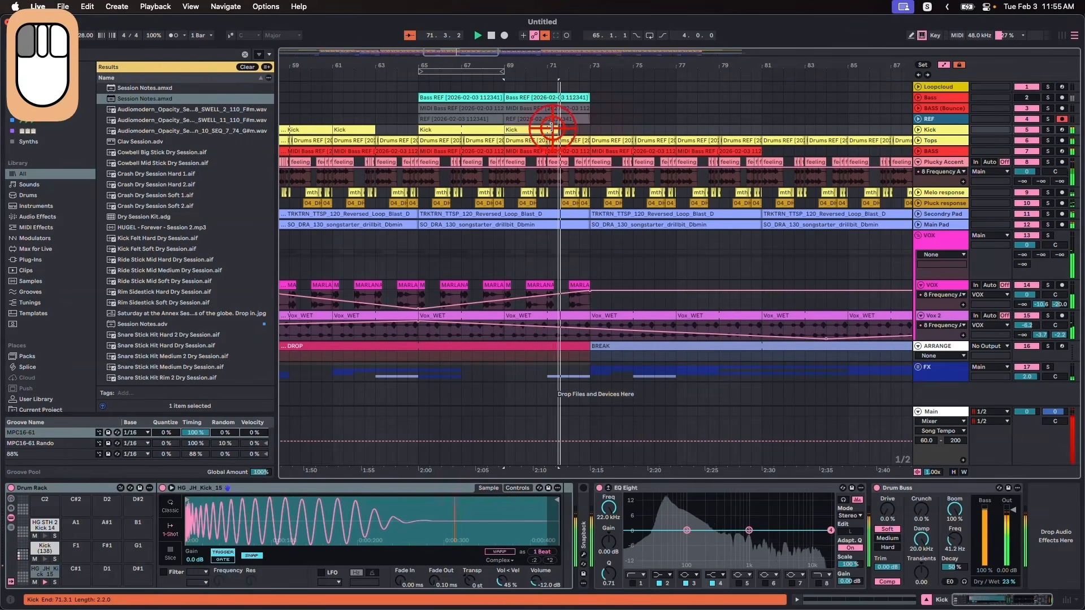
click(593, 159)
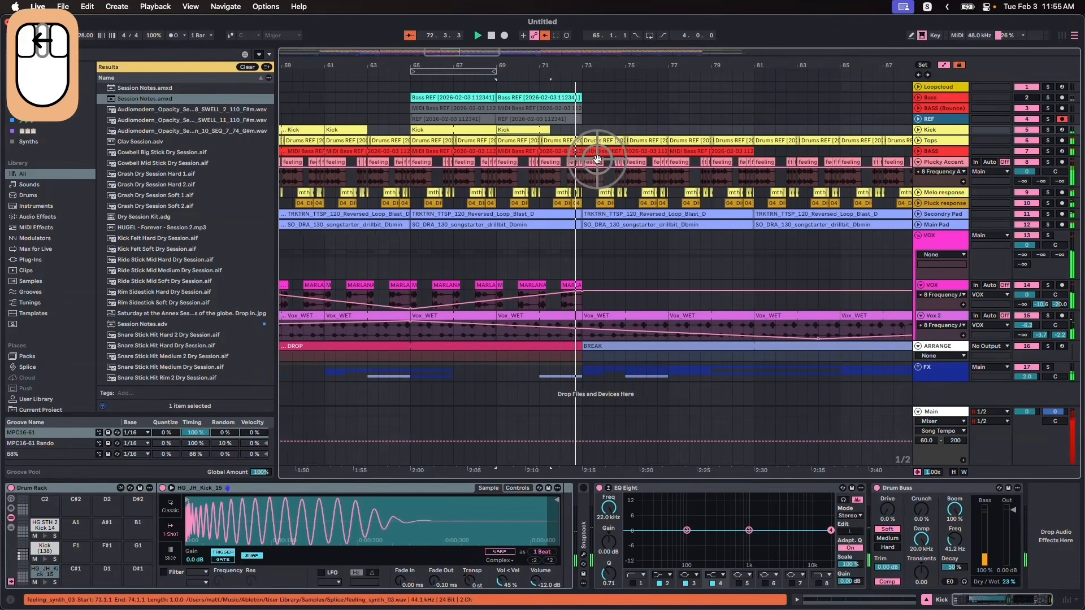
click(676, 215)
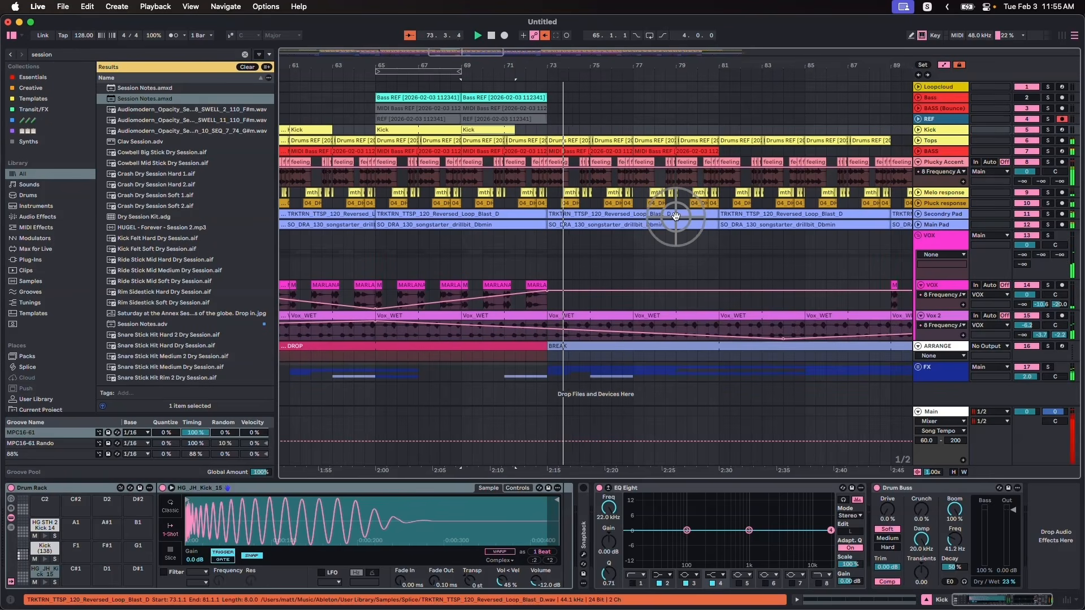
Expand Tops and automate its EQ Eight 8 Frequency to fall from 22.0 kHz at bar 77 to about 1.40 kHz at bar 89.
click(954, 141)
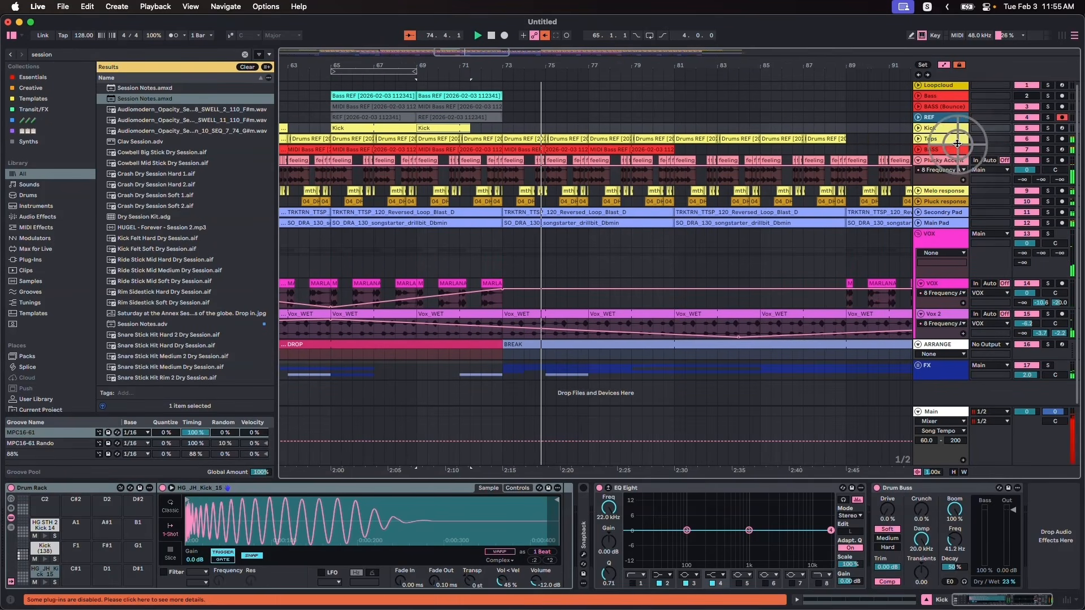
click(917, 139)
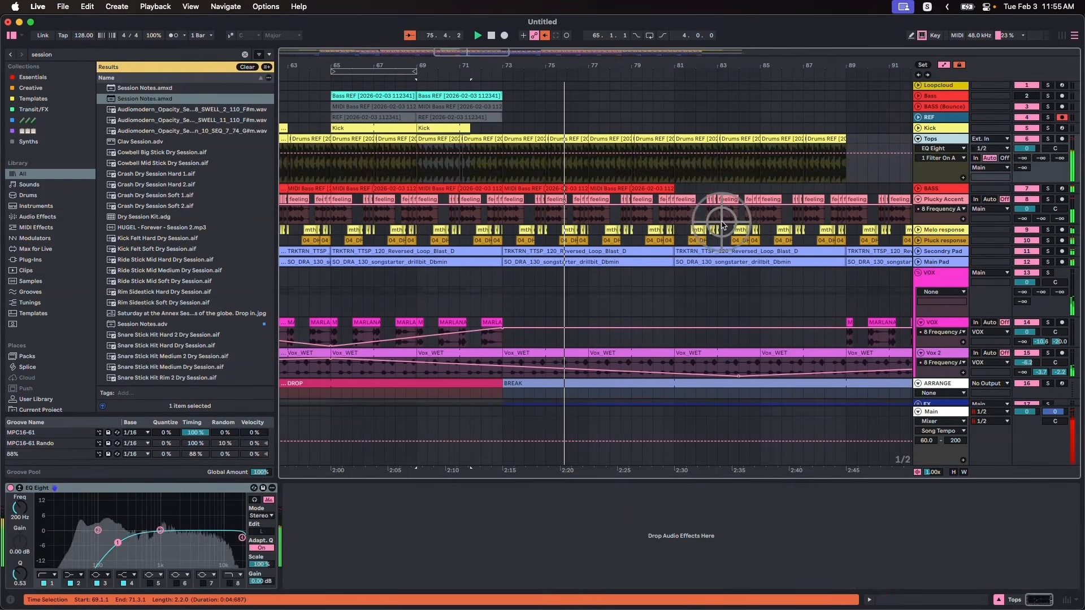
click(228, 582)
drag(16, 510, 17, 486)
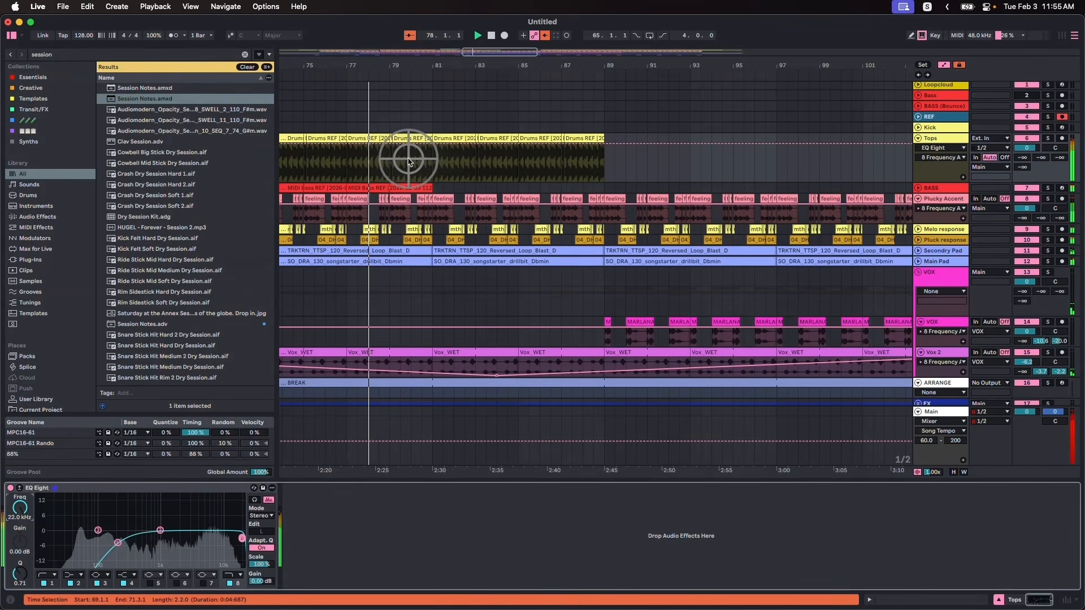
scroll(441, 144, left, 10)
click(551, 145)
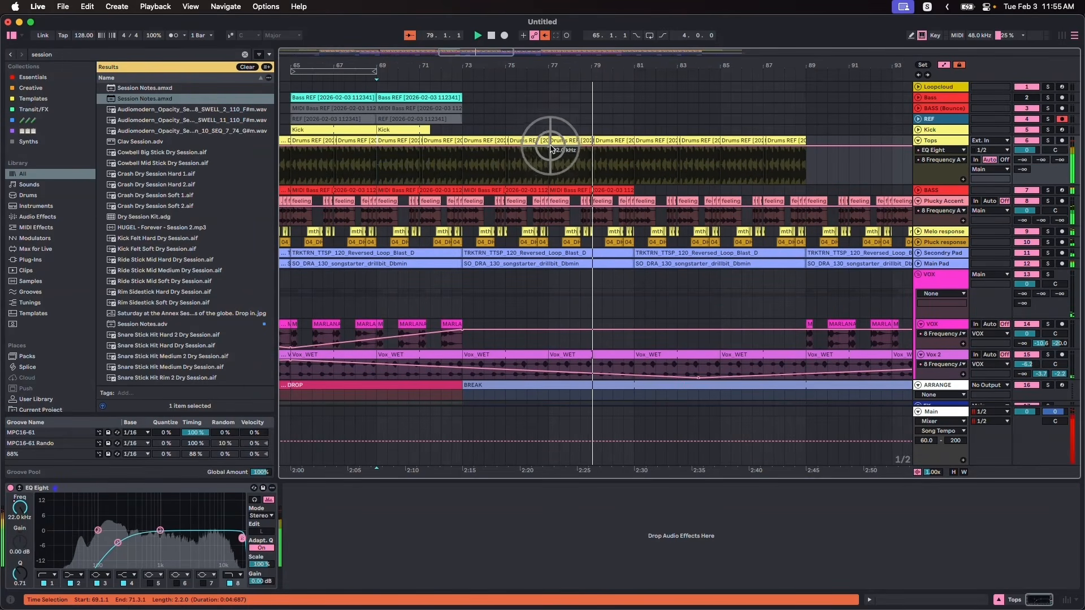
drag(807, 150, 805, 147)
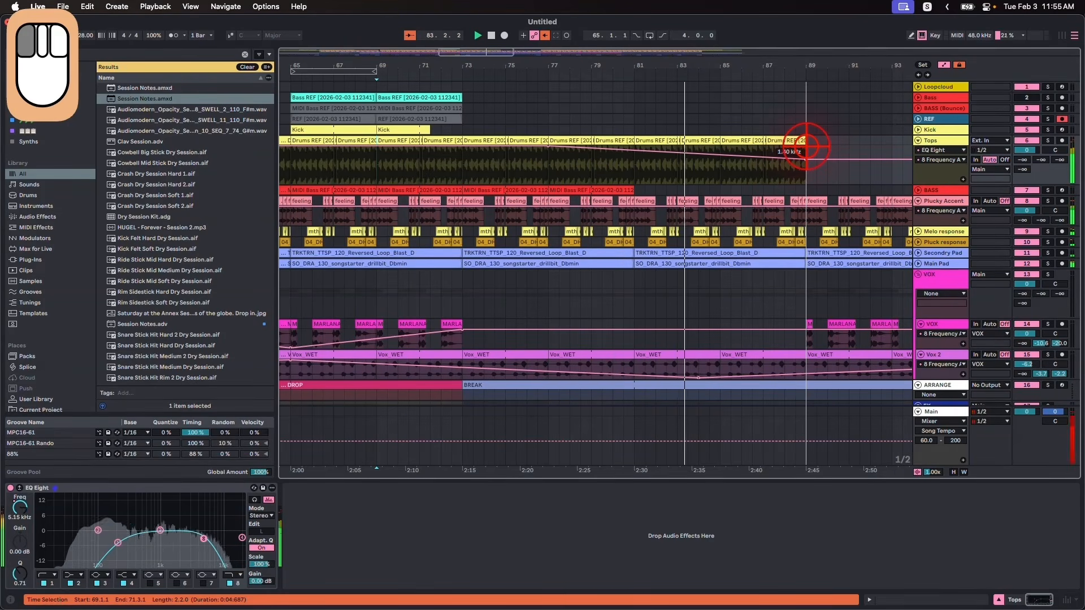
Copy the Tops drum clips starting at bar 105 to bar 97 and duplicate clip material to fill the gap up to the DROP.
scroll(801, 159, right, 10)
click(877, 138)
click(878, 139)
scroll(877, 138, right, 5)
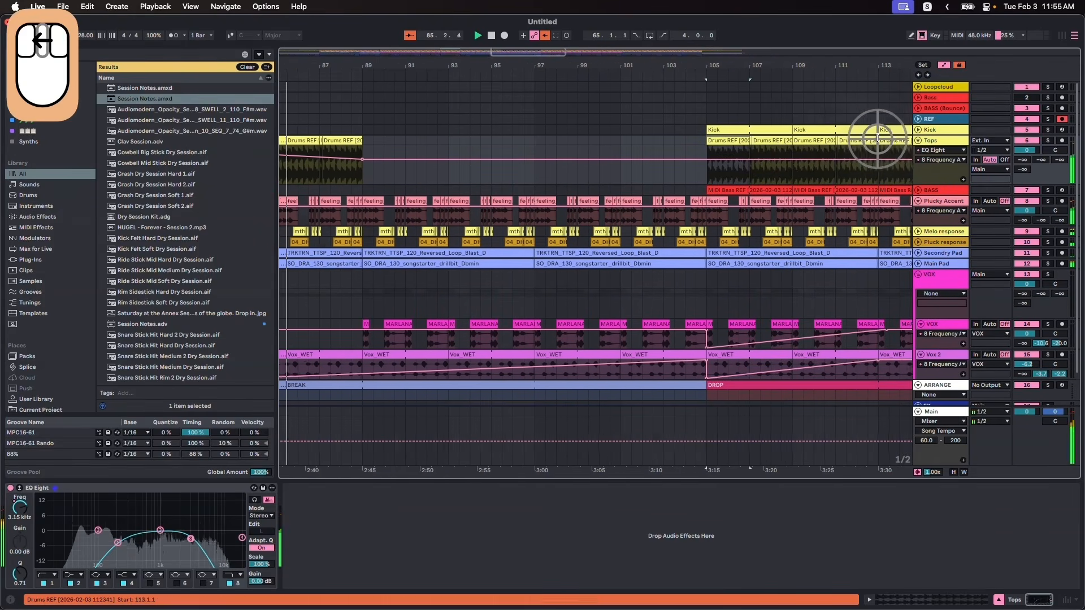
key(shift+Right)
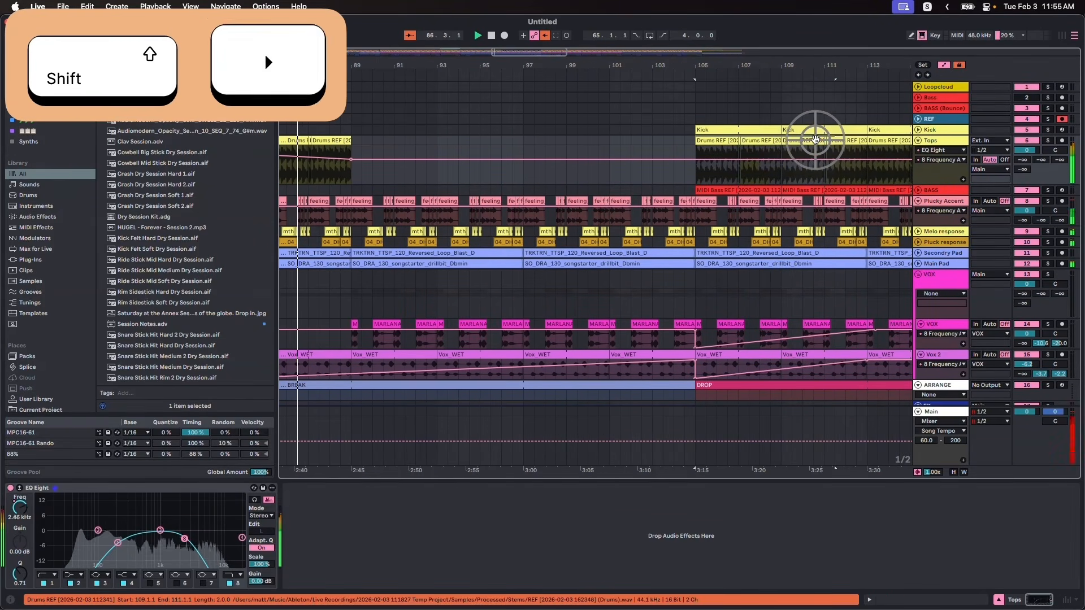
shift+click(699, 150)
key(cmd+c)
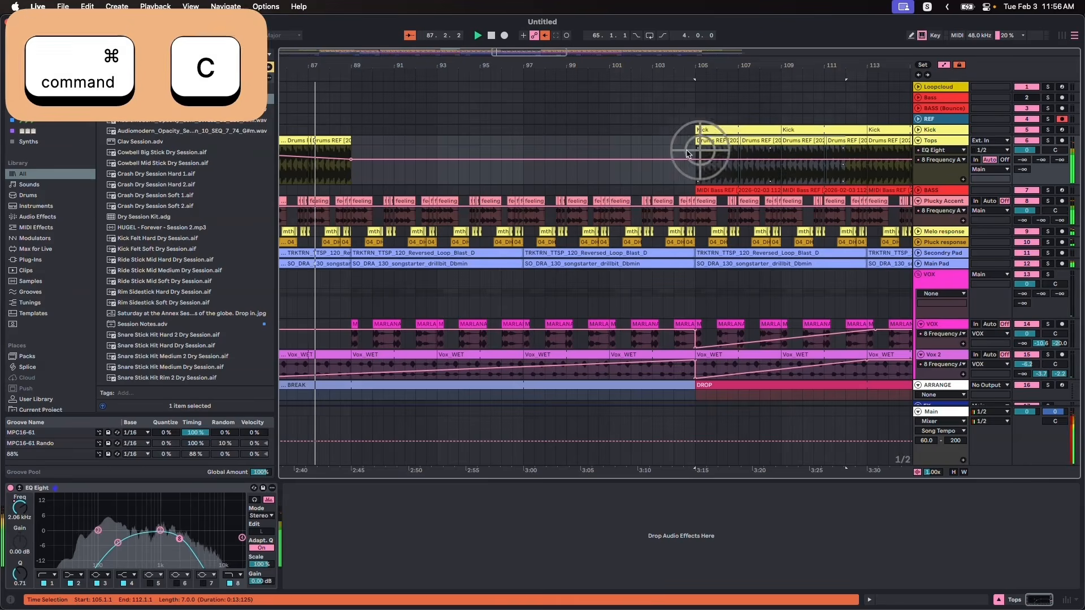
click(523, 140)
key(cmd+v)
click(524, 143)
click(526, 139)
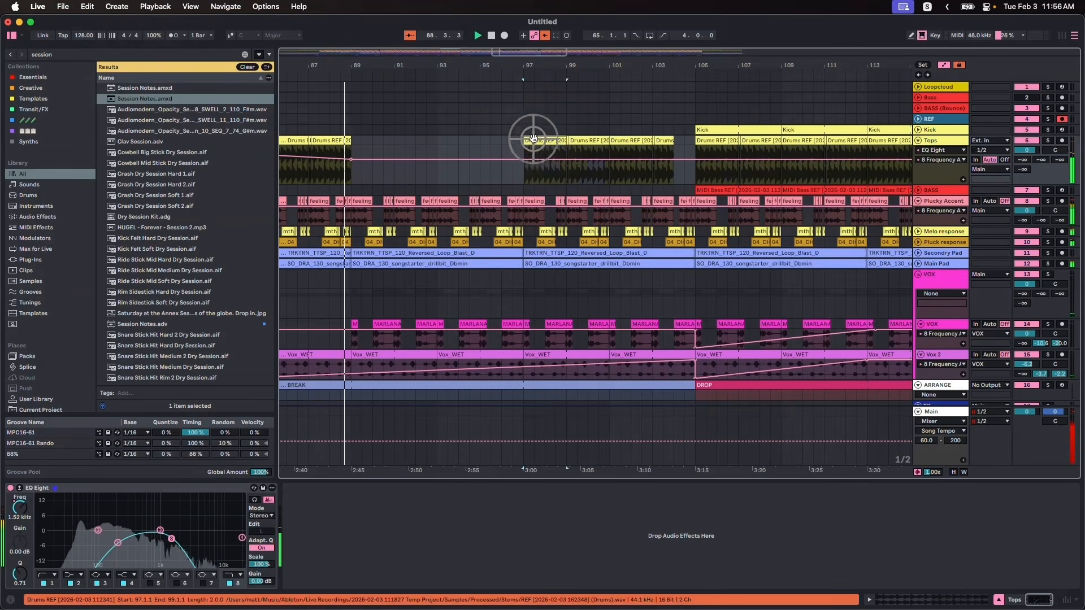
key(cmd+d)
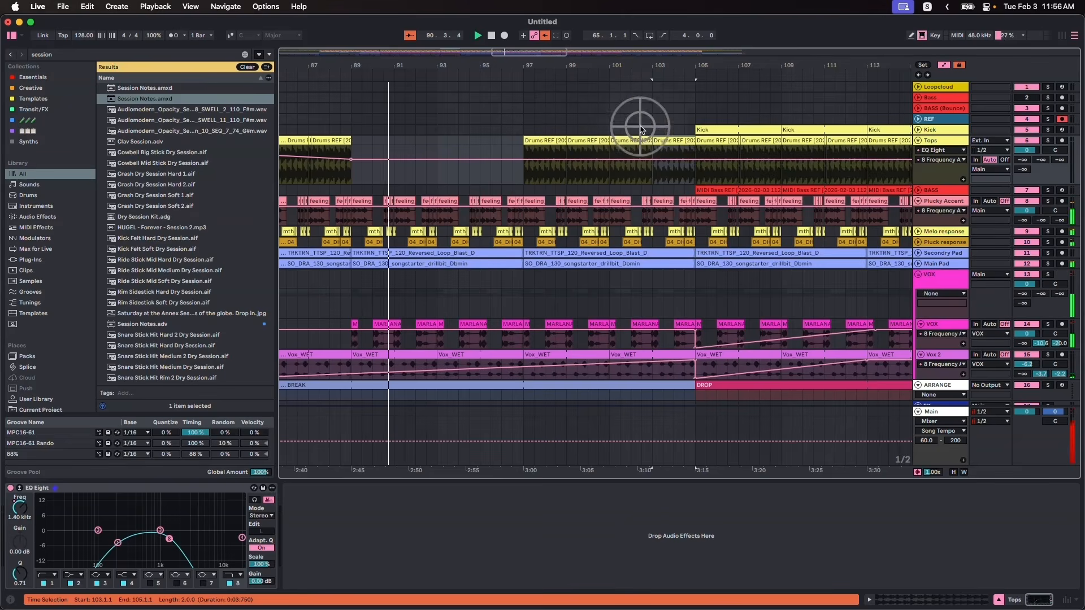
Automate Tops' 8 Frequency to drop to a low point around bar 92 and rise to bar 105.
drag(700, 162, 703, 148)
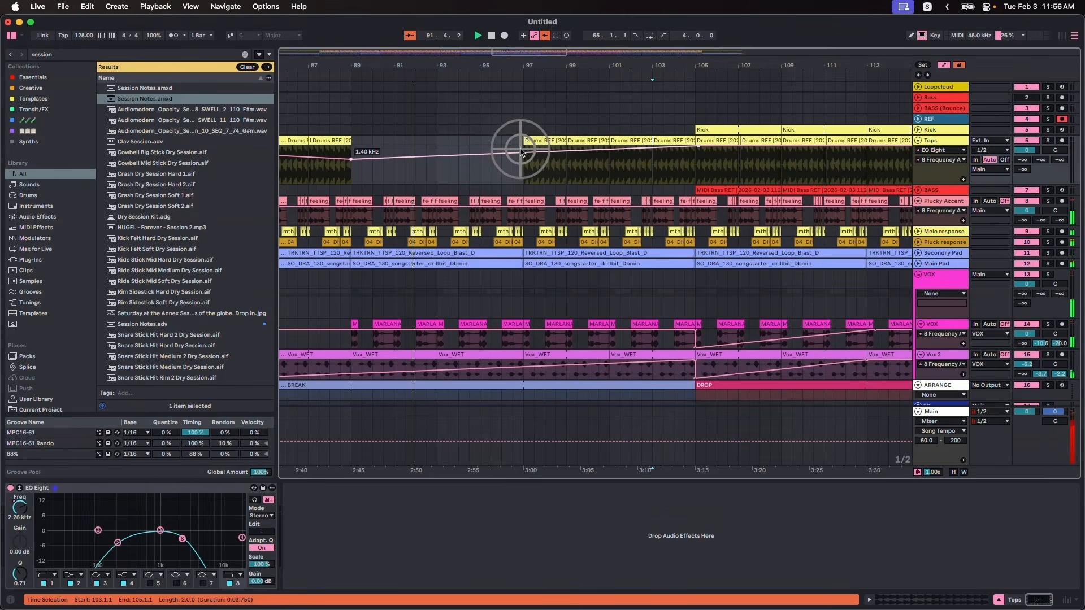
drag(480, 156, 416, 182)
Copy the two-bar Tops drum clip at bar 97 and paste it at bars 95 and 93.
key(cmd+c)
click(478, 141)
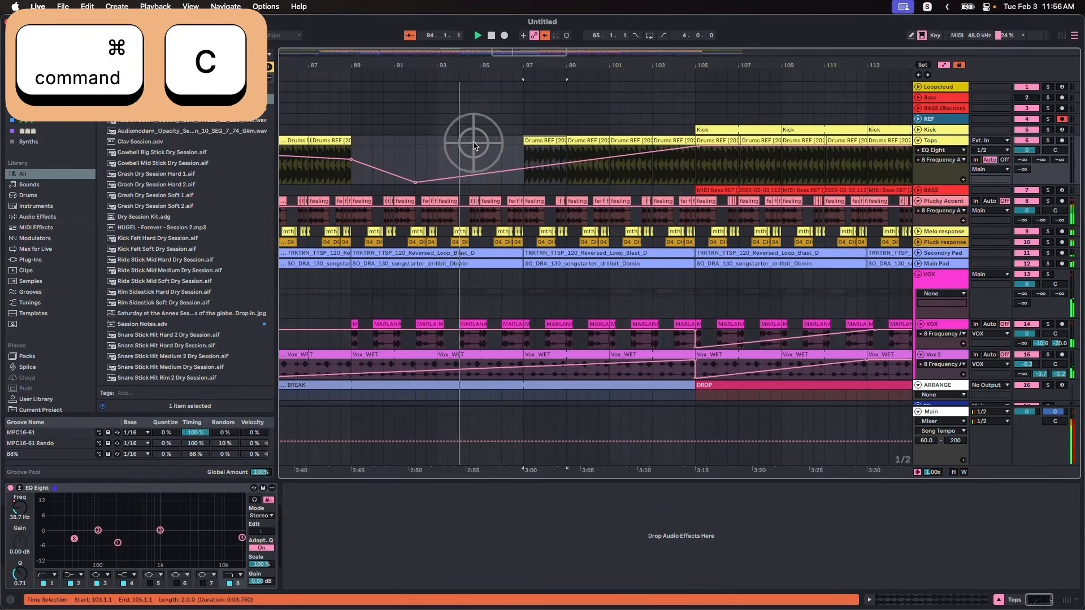
key(cmd+v)
click(438, 141)
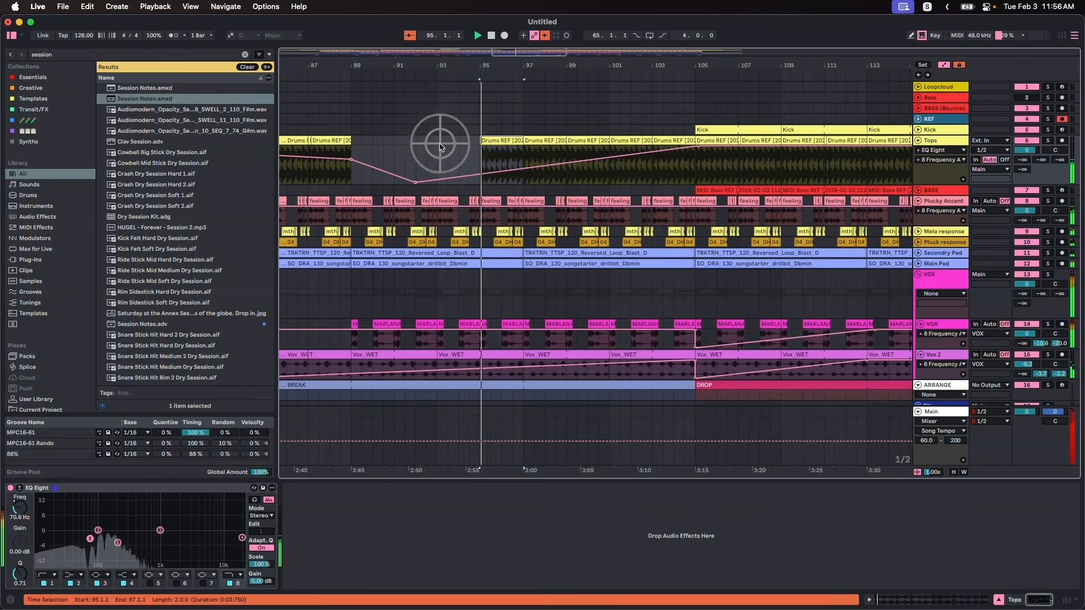
key(super+v)
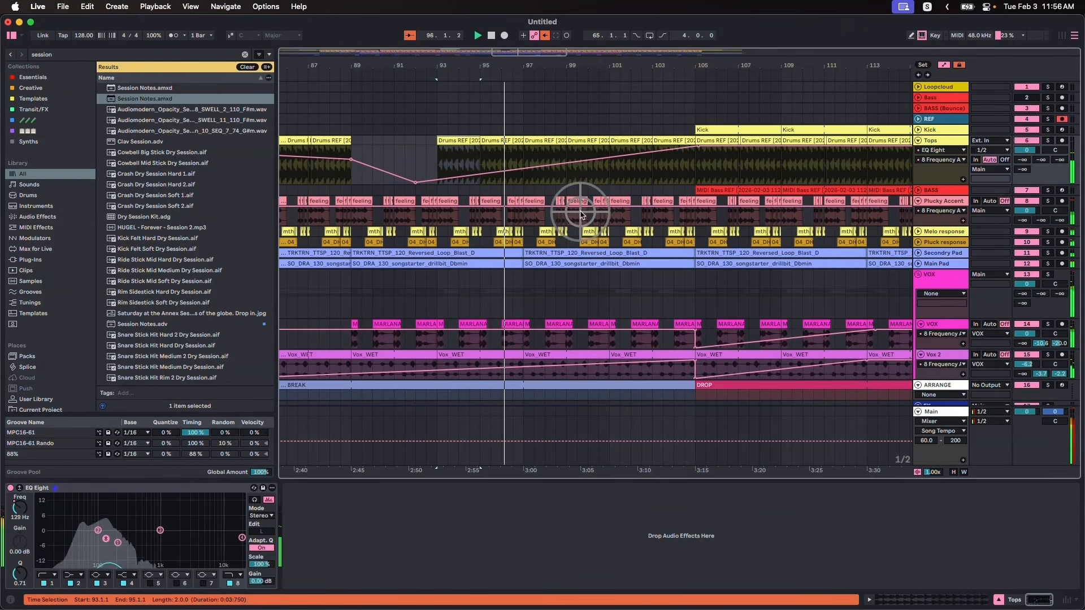
Automate Main's AIR macro to rise from zero at bar 73 to 64 around bar 103 and curve back to zero at bar 105.
scroll(625, 206, down, 3)
scroll(736, 261, left, 3)
click(937, 410)
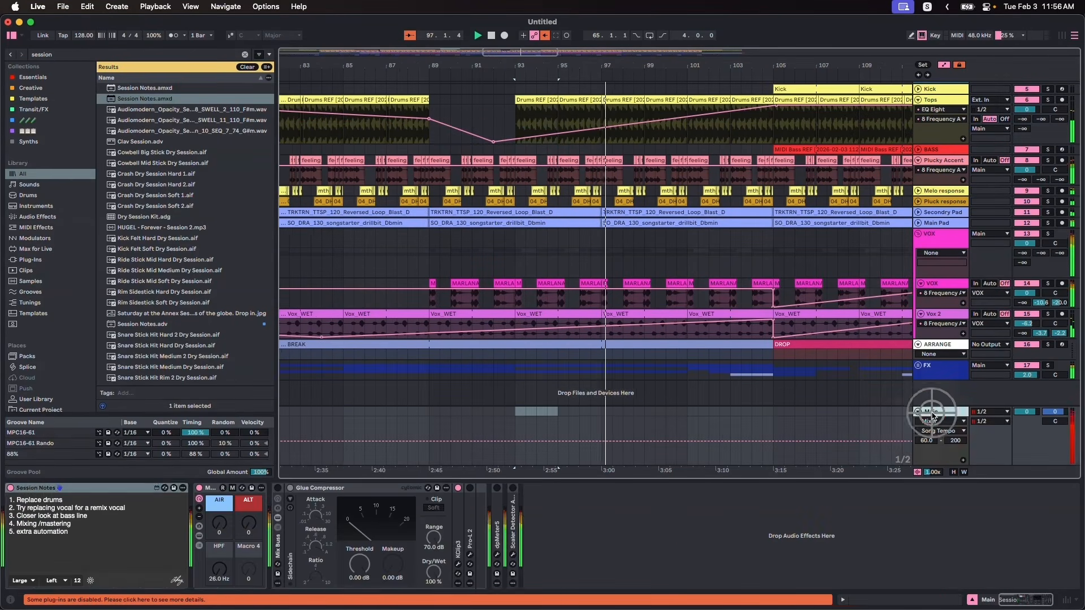
drag(231, 520, 222, 526)
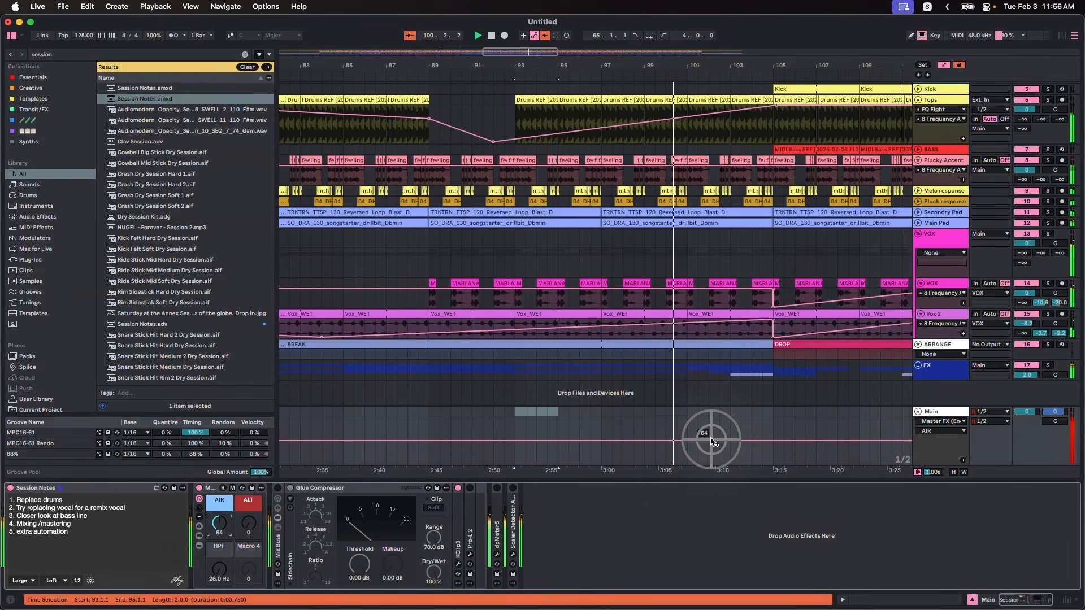
scroll(729, 441, left, 5)
scroll(391, 442, left, 3)
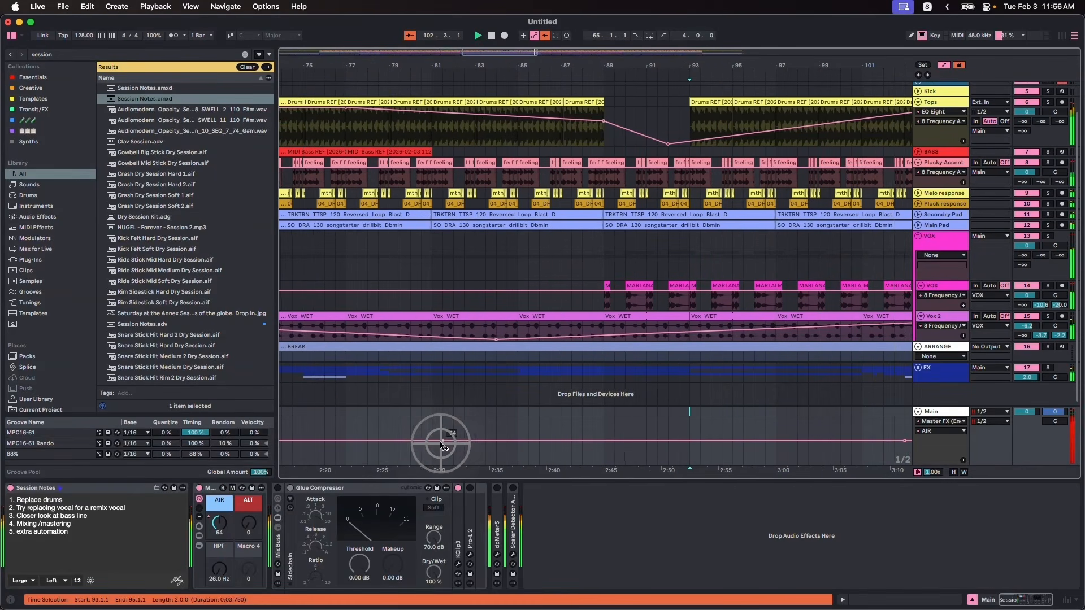
scroll(384, 442, left, 4)
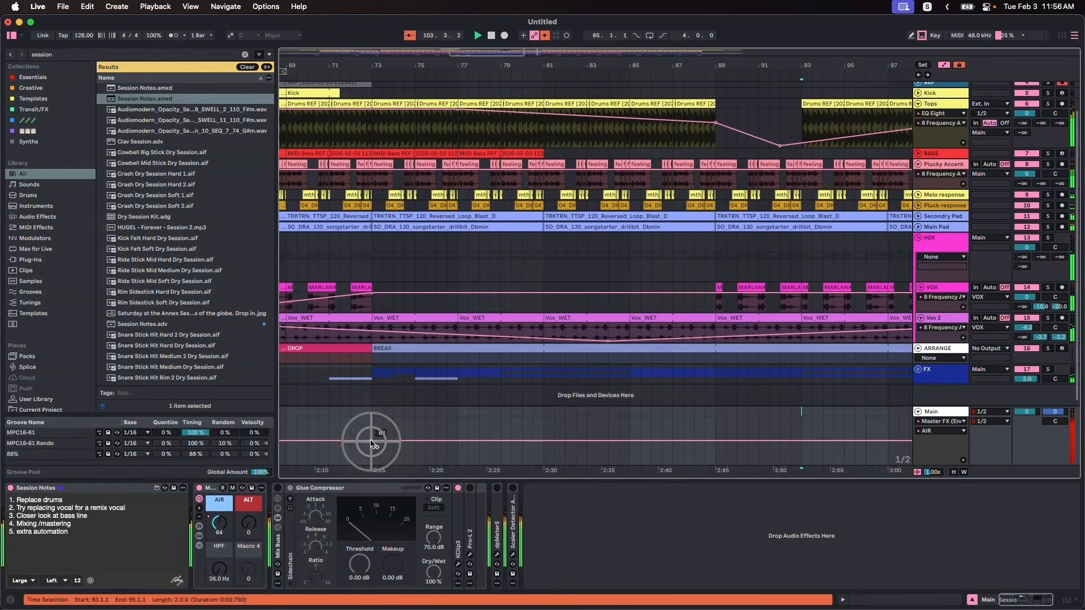
scroll(372, 444, right, 15)
mouse_move(563, 441)
mouse_down()
mouse_move(560, 465)
mouse_move(537, 455)
mouse_move(557, 443)
mouse_up()
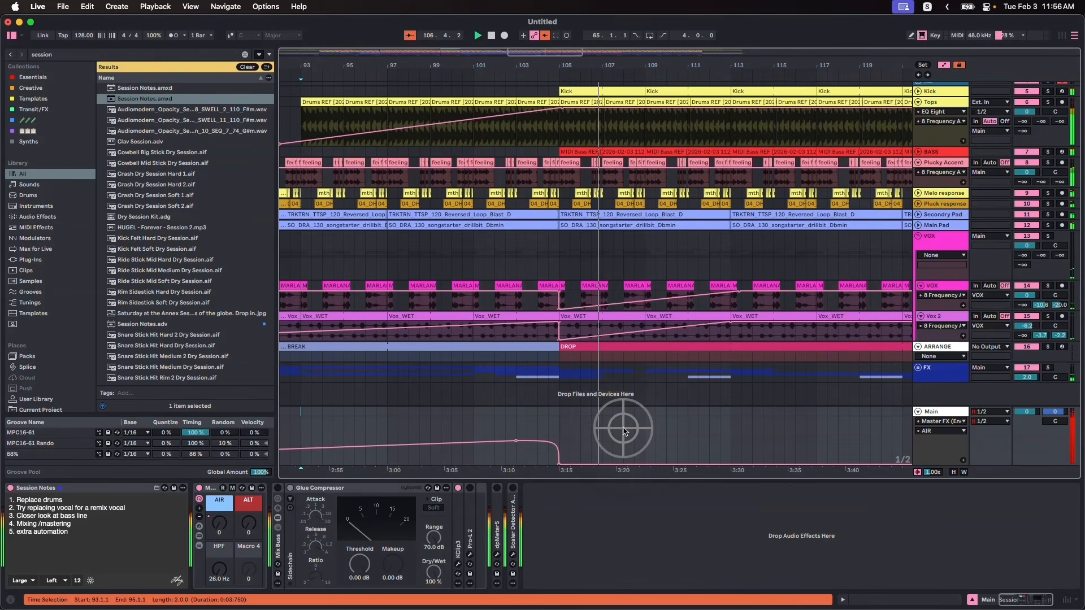
Collapse Tops and trim the Kick clips to leave a gap from bar 111 to 112.3.
scroll(624, 430, right, 5)
scroll(624, 430, up, 3)
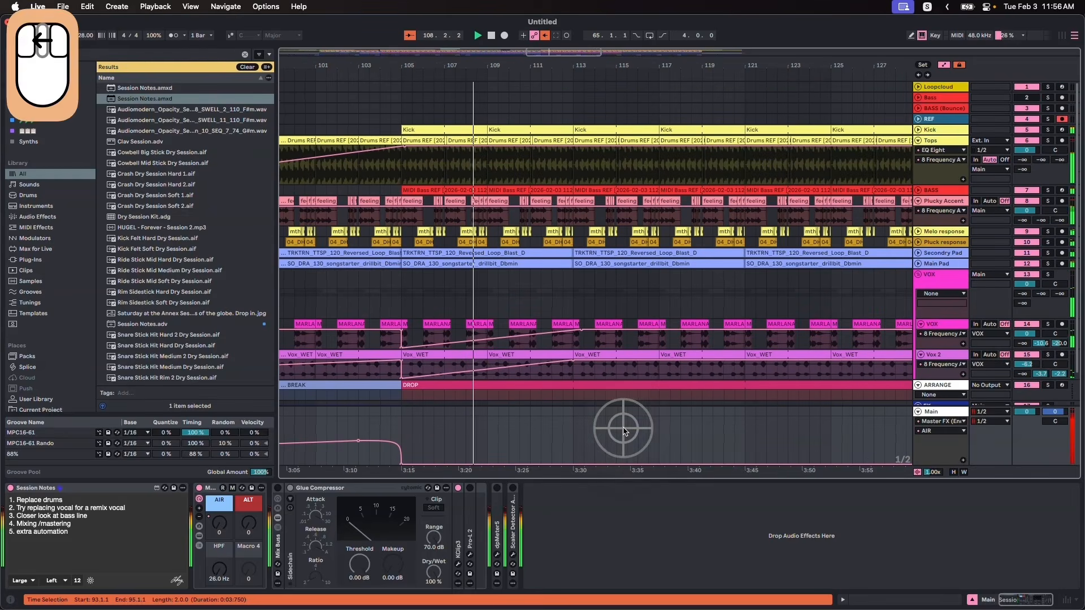
click(918, 140)
click(525, 129)
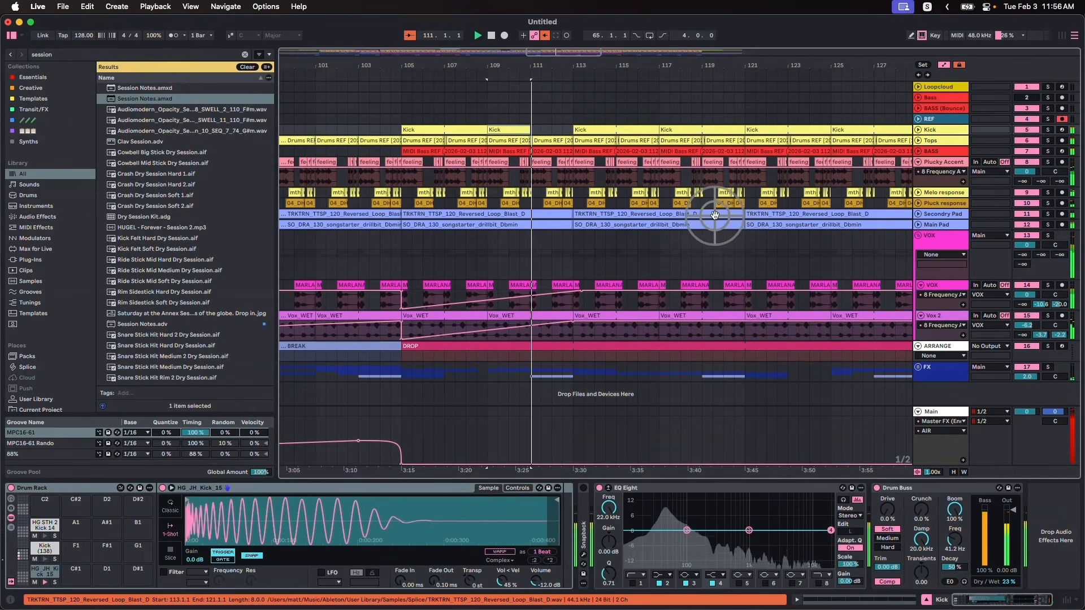
click(573, 128)
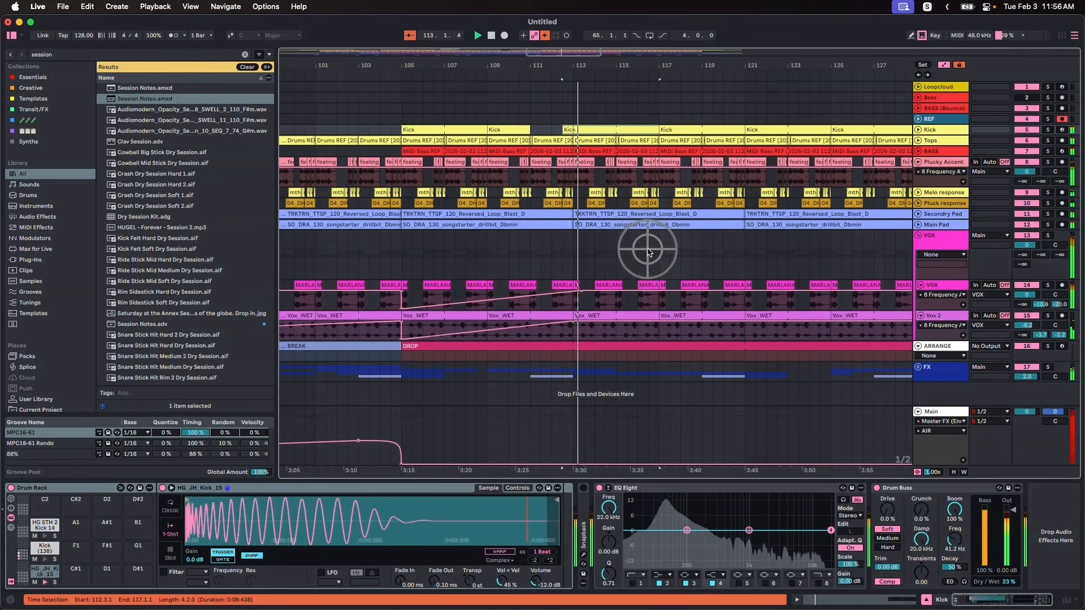
Shorten the Kick clip that starts at bar 117 so it ends at bar 120.
scroll(649, 252, right, 4)
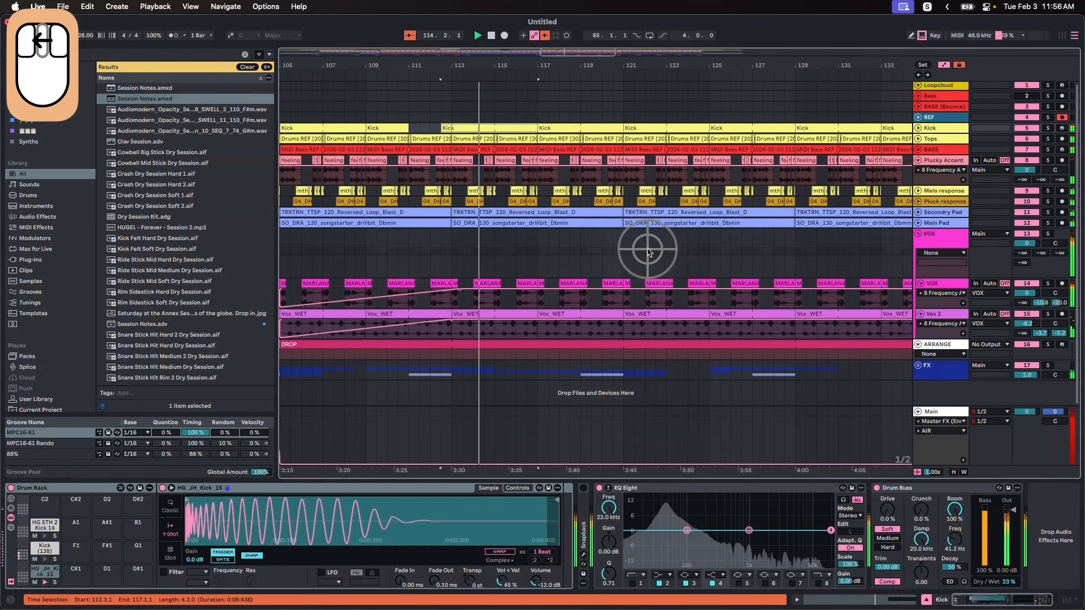
scroll(649, 253, right, 1)
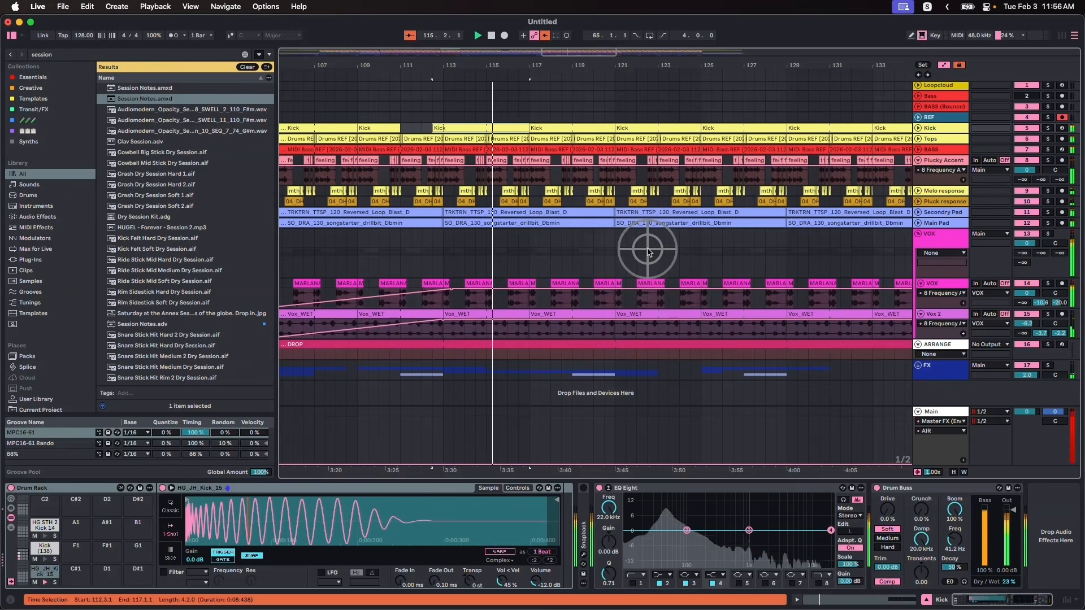
scroll(648, 253, right, 3)
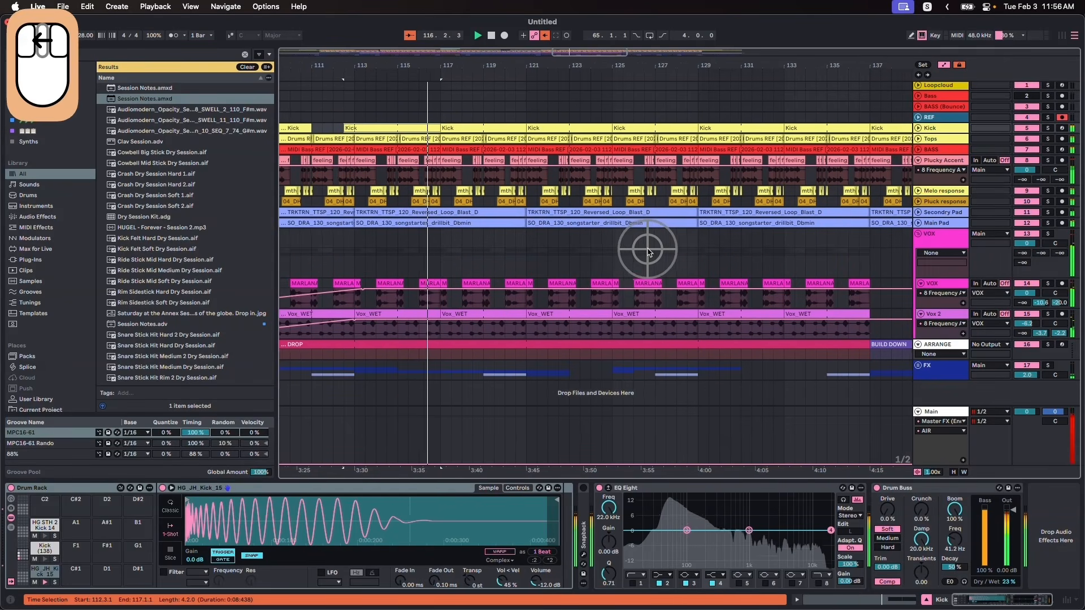
click(548, 136)
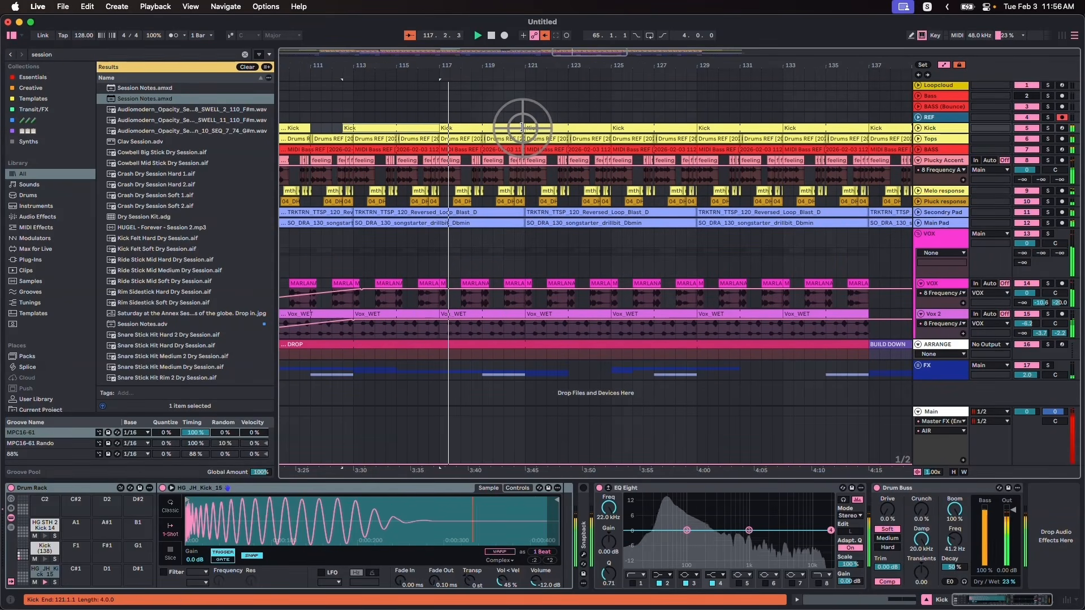
drag(522, 127, 506, 125)
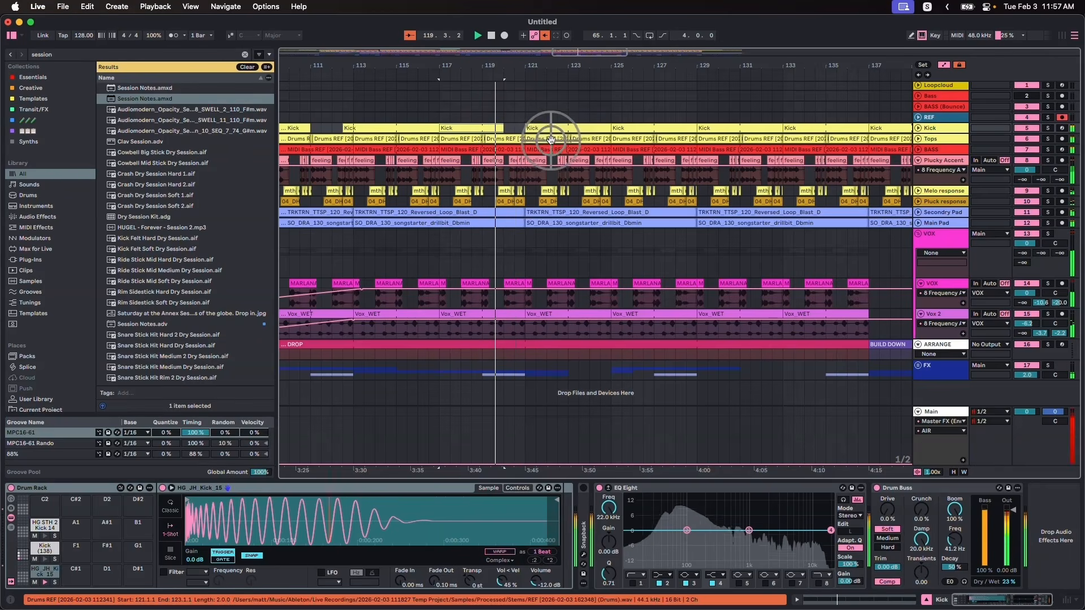
Delete the Tops drum clips between bars 121 and 125 and trim the Kick clip above them to end at 124.3.
click(547, 138)
key(BackSpace)
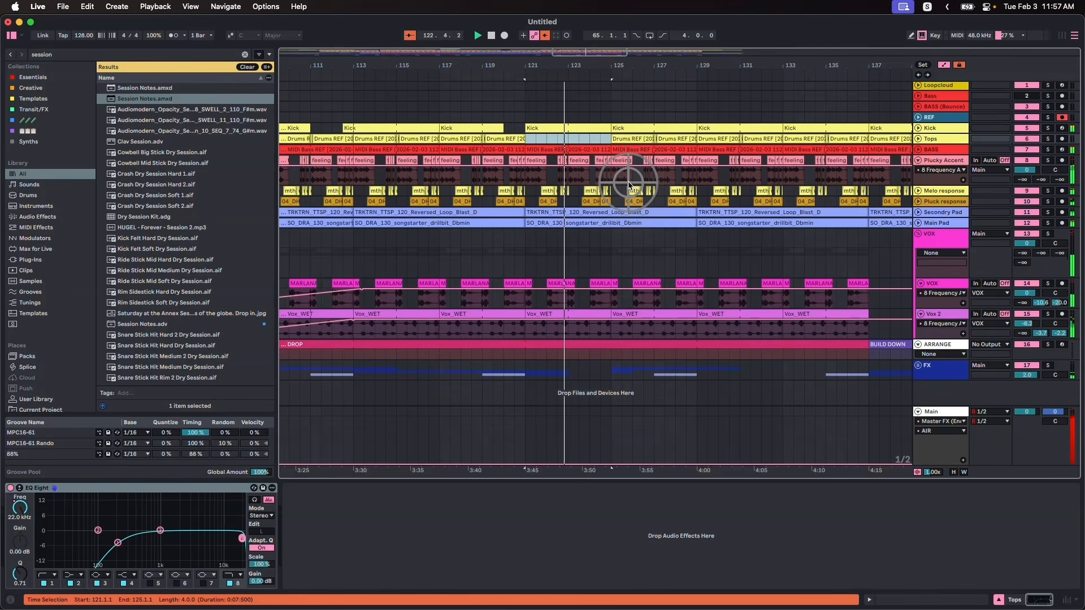
click(605, 128)
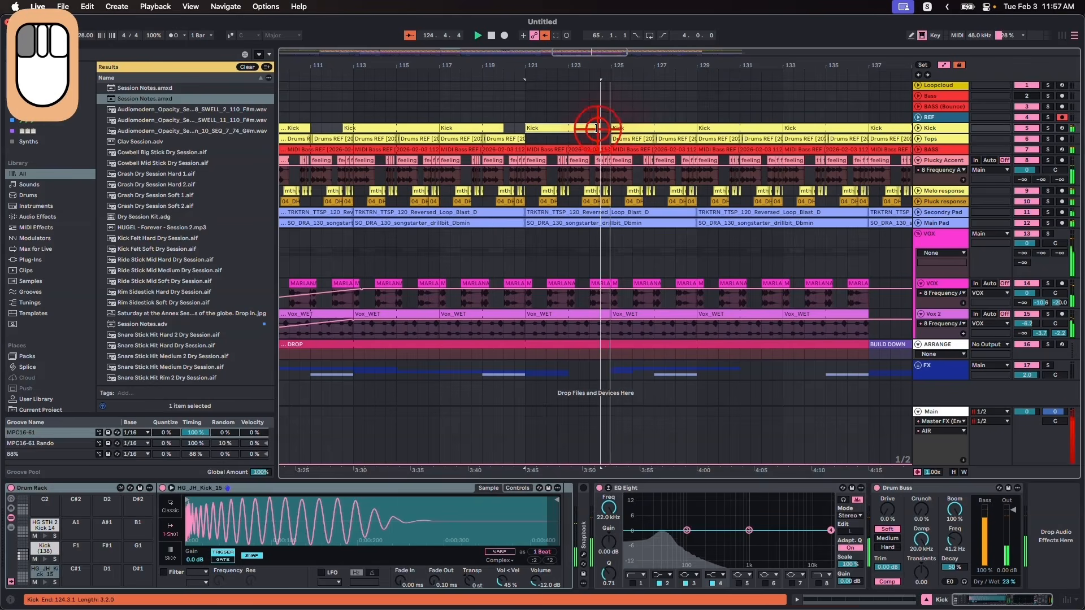
Delete the time from bar 129 to 137 on all tracks and trim the last Kick clip of the DROP to end at 128.3.
scroll(653, 226, right, 5)
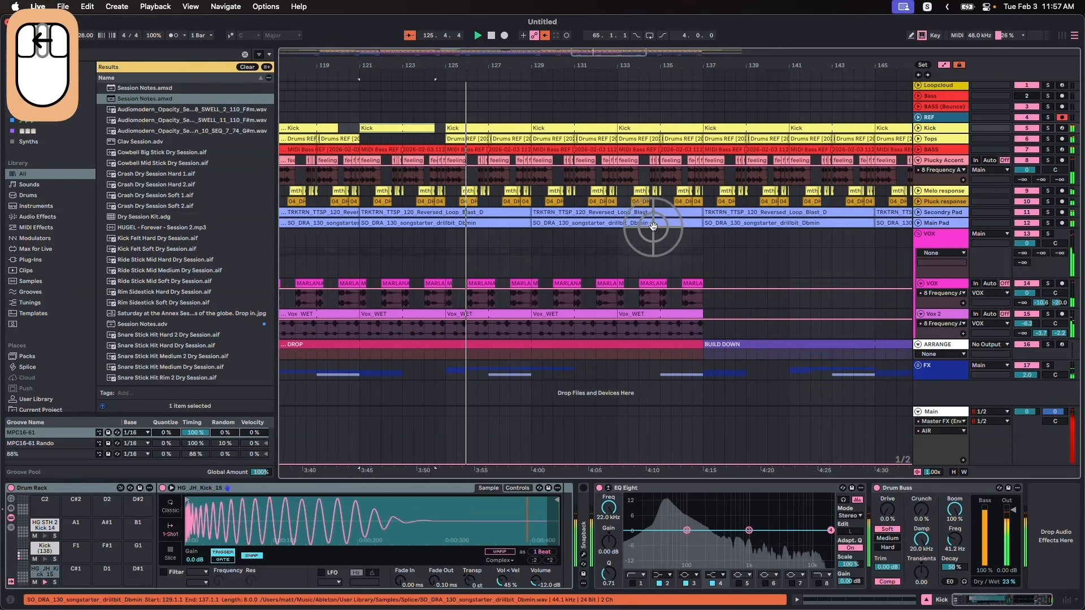
scroll(653, 226, right, 1)
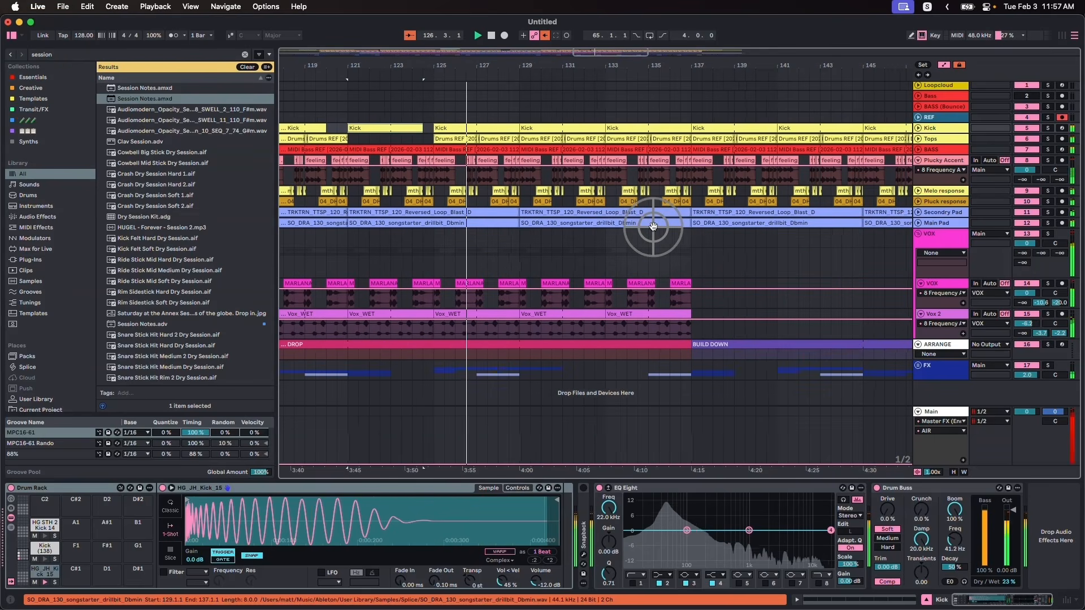
click(543, 223)
key(super+shift+x)
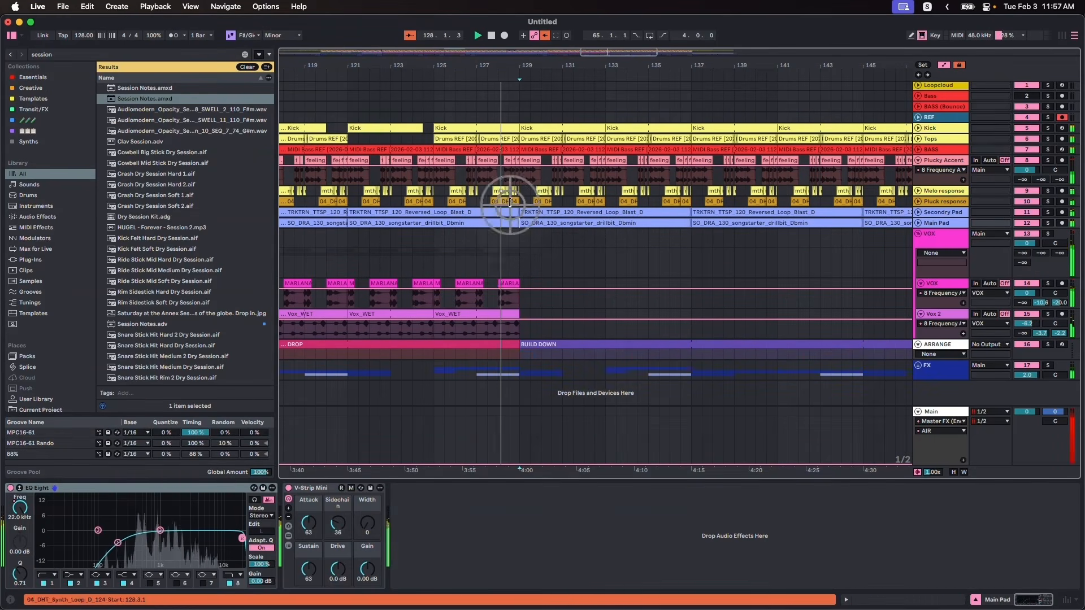
click(514, 127)
drag(515, 126, 511, 125)
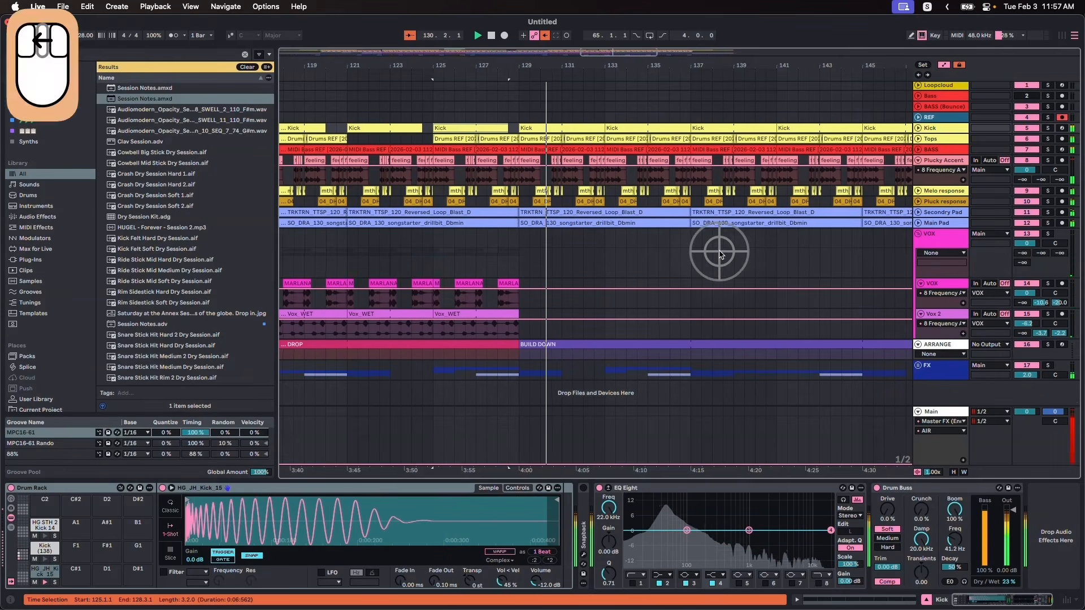
Automate Secondry Pad's EQ Eight 8 Frequency to fall from 22.0 kHz at bar 129 to a low point at bar 161, and collapse the track.
scroll(717, 247, right, 5)
click(918, 213)
scroll(703, 242, down, 1)
scroll(703, 242, right, 3)
drag(647, 68, 641, 134)
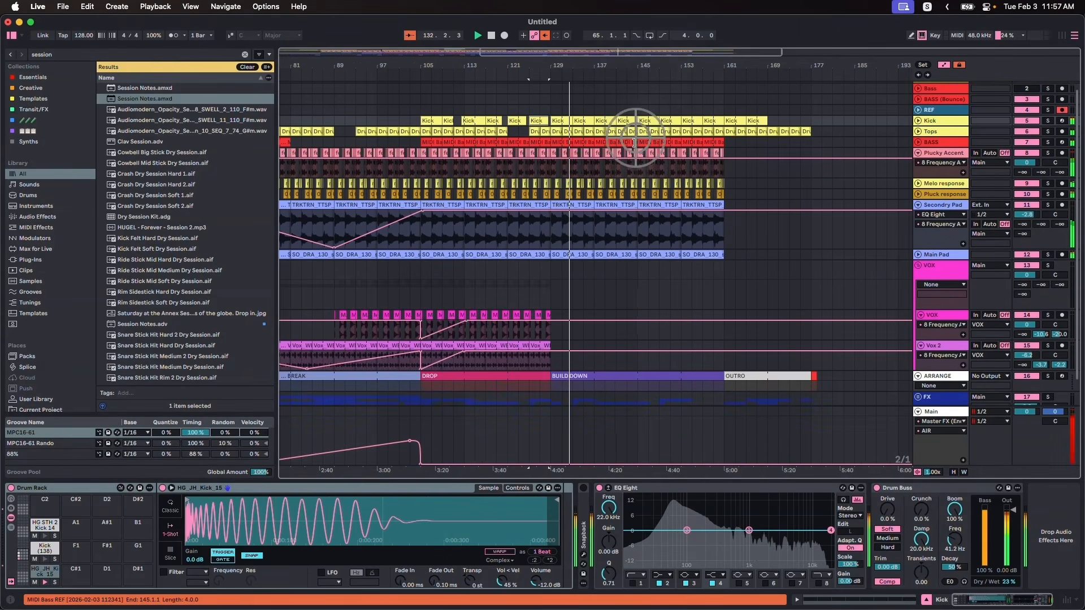
click(553, 212)
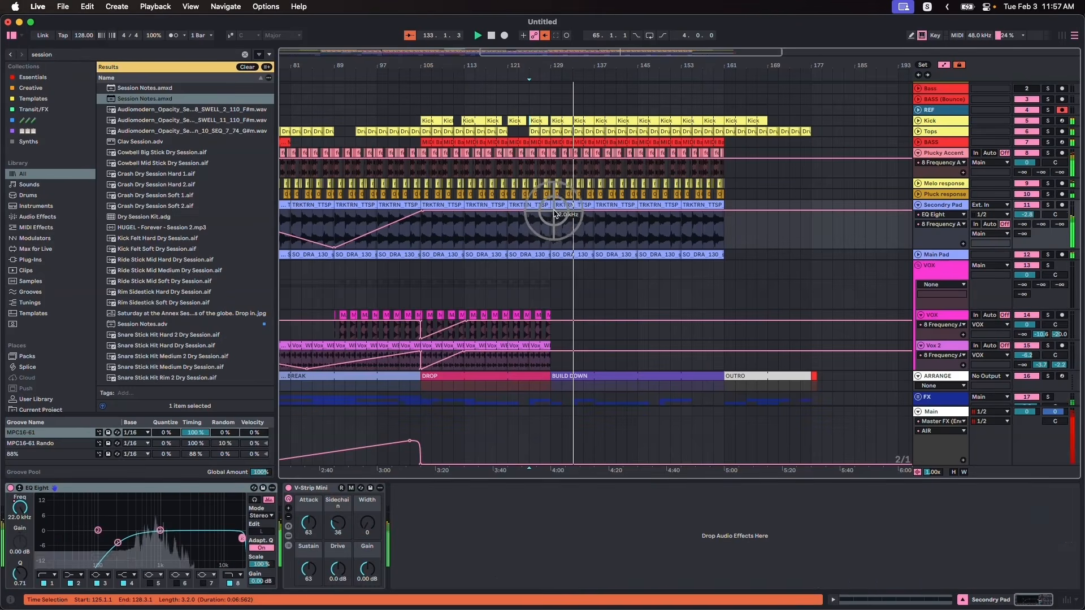
click(722, 210)
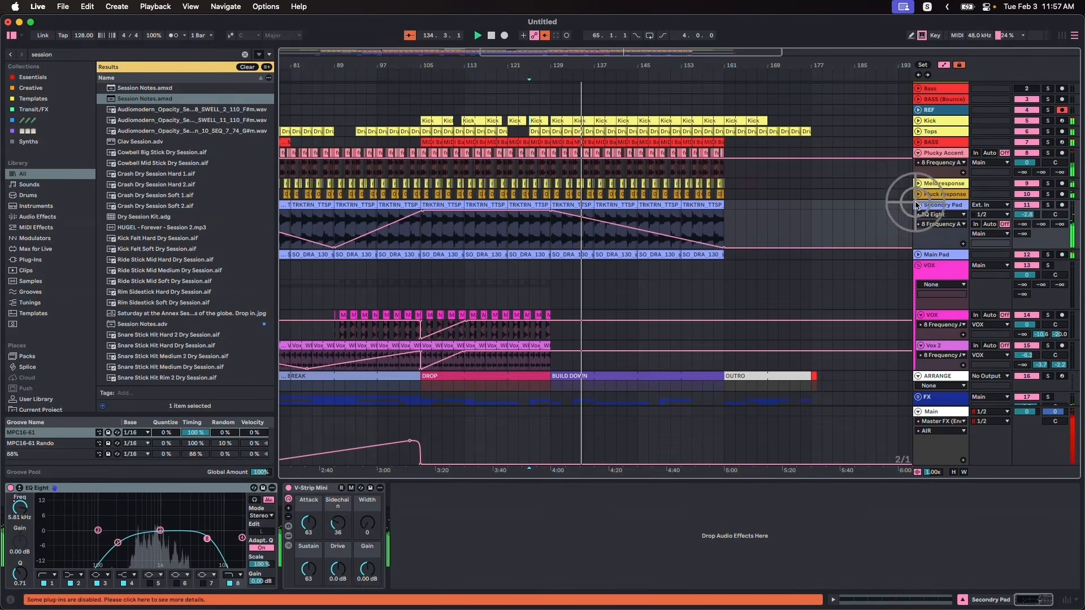
click(917, 206)
Automate Main Pad's 8 Frequency to fall from 22.0 kHz at bar 129 to 10.0 Hz at bar 161, and collapse the track.
click(918, 215)
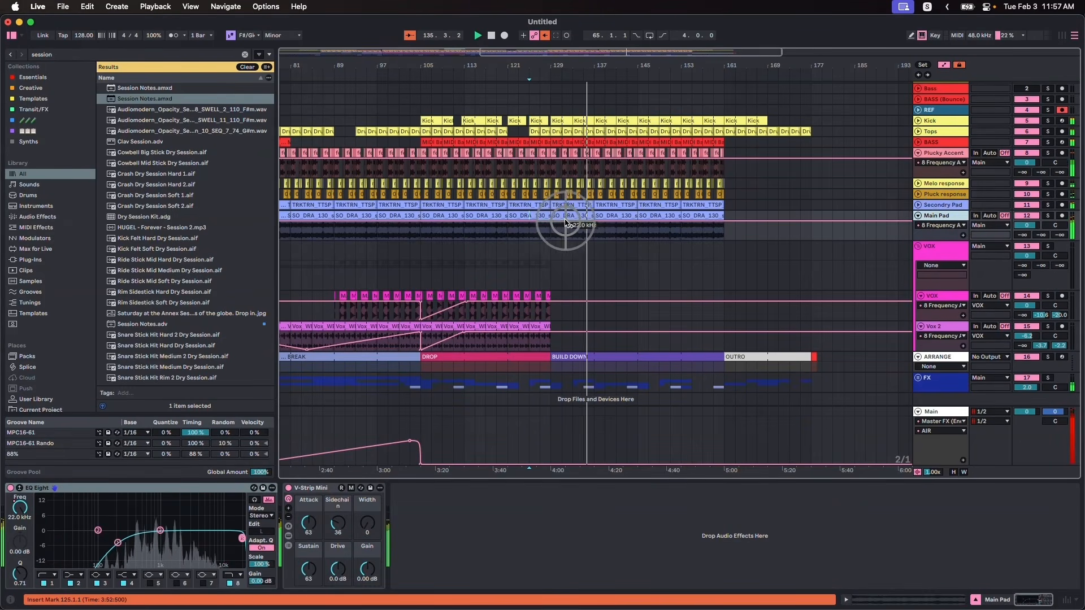
drag(726, 223, 724, 239)
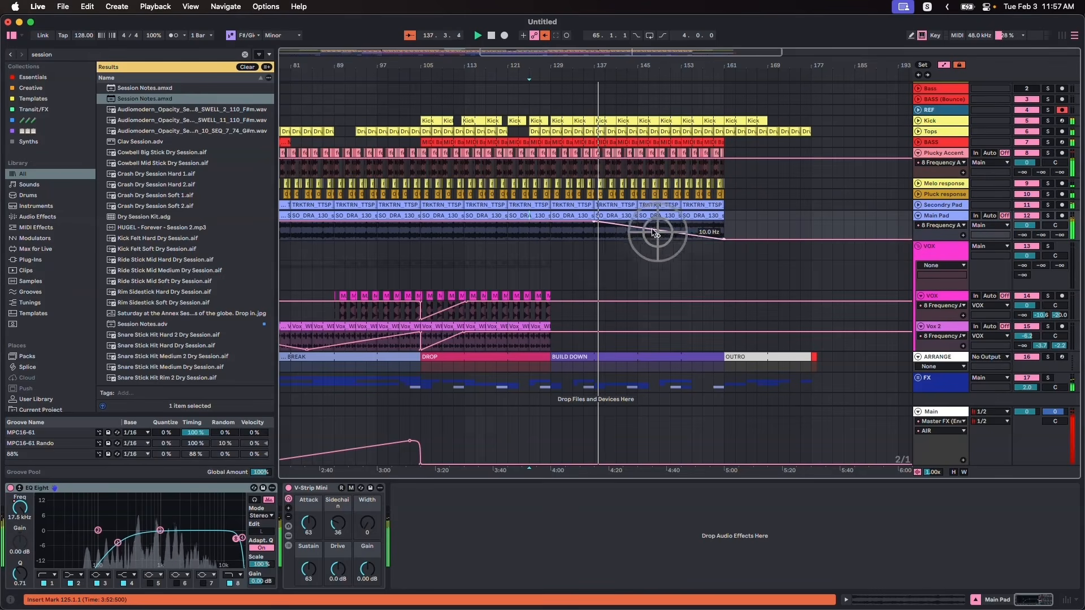
click(597, 226)
drag(595, 225, 551, 225)
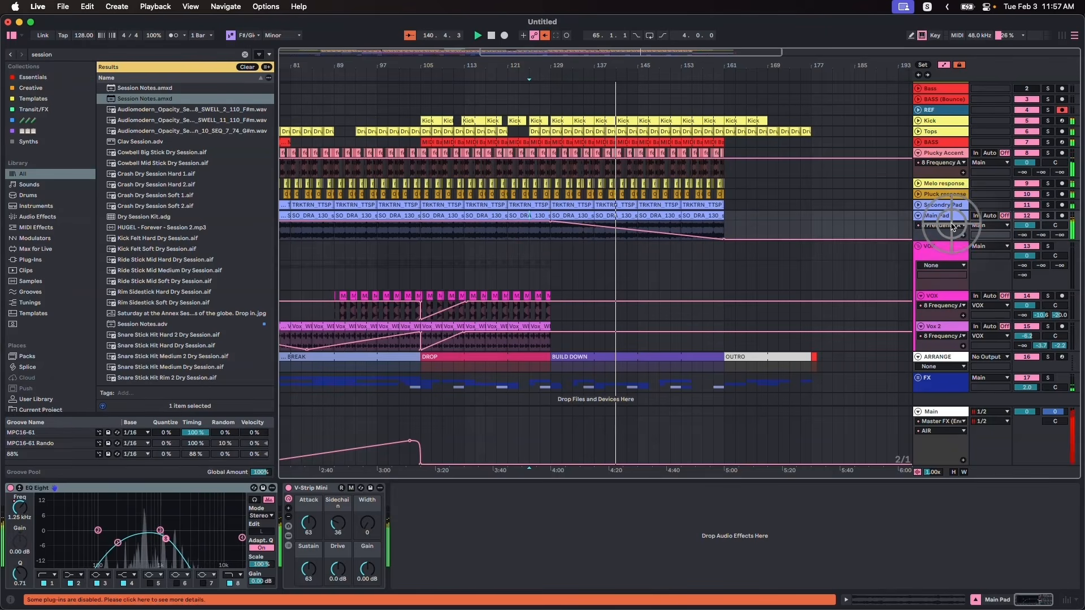
click(918, 215)
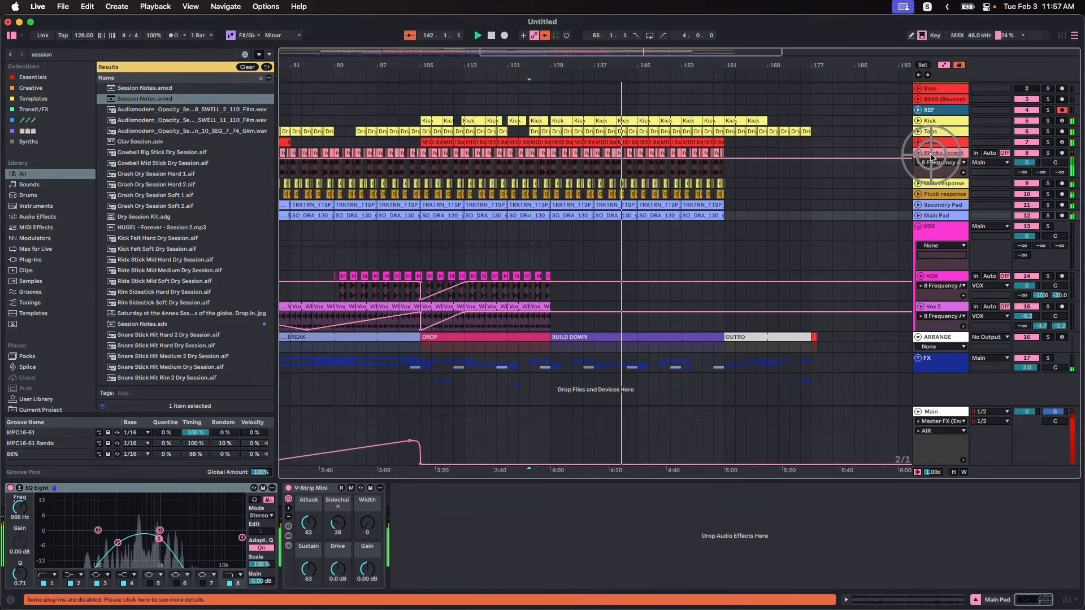
Automate Plucky Accent's 8 Frequency to fall during the BUILD DOWN to 10.0 Hz at bar 161, and curve the ramp.
drag(614, 157, 723, 177)
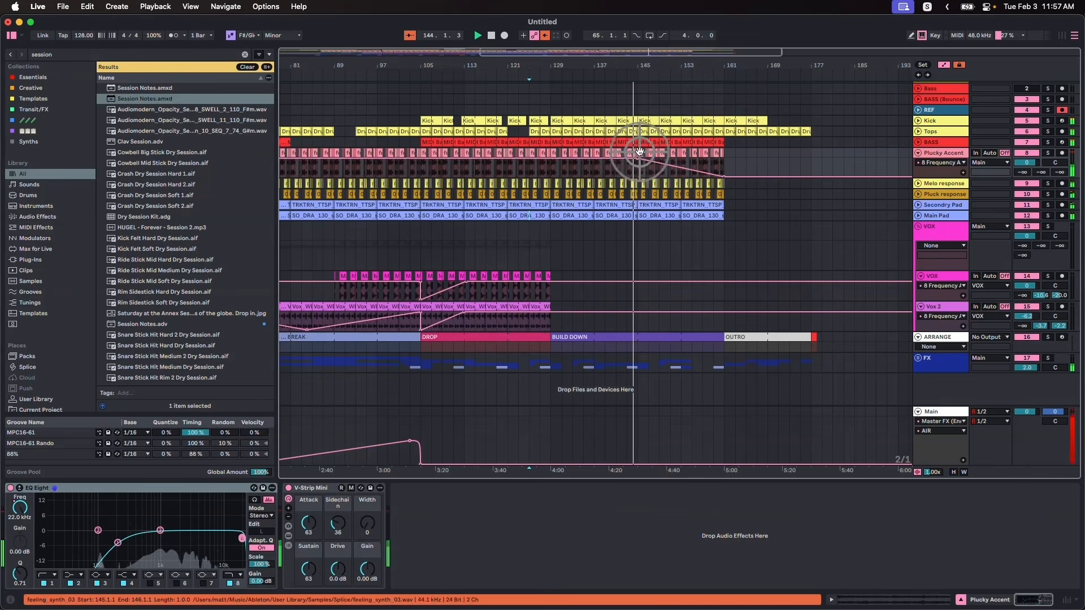
click(638, 158)
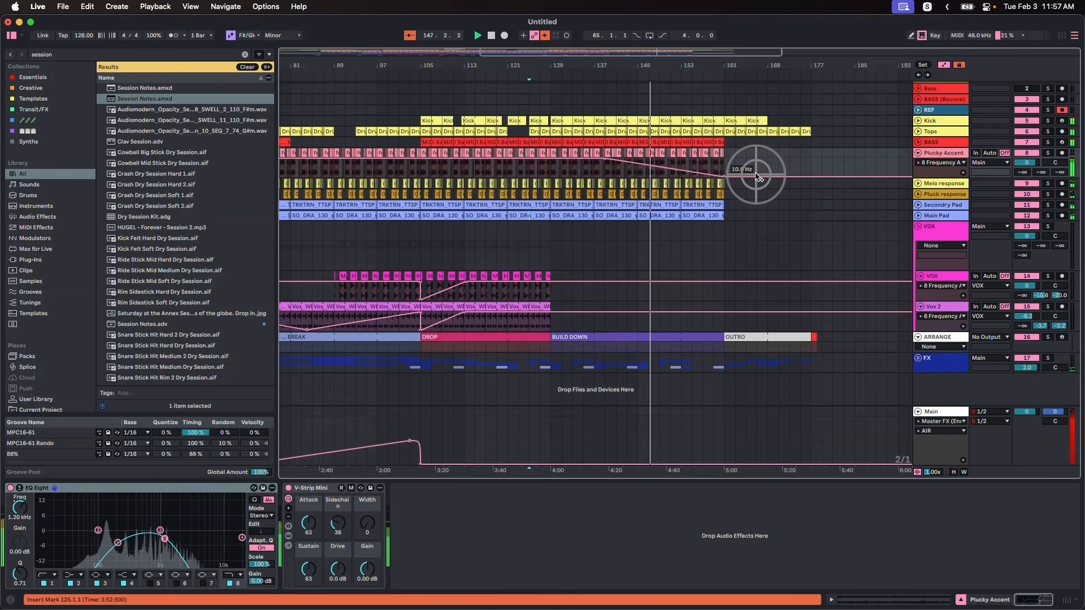
alt+click(667, 166)
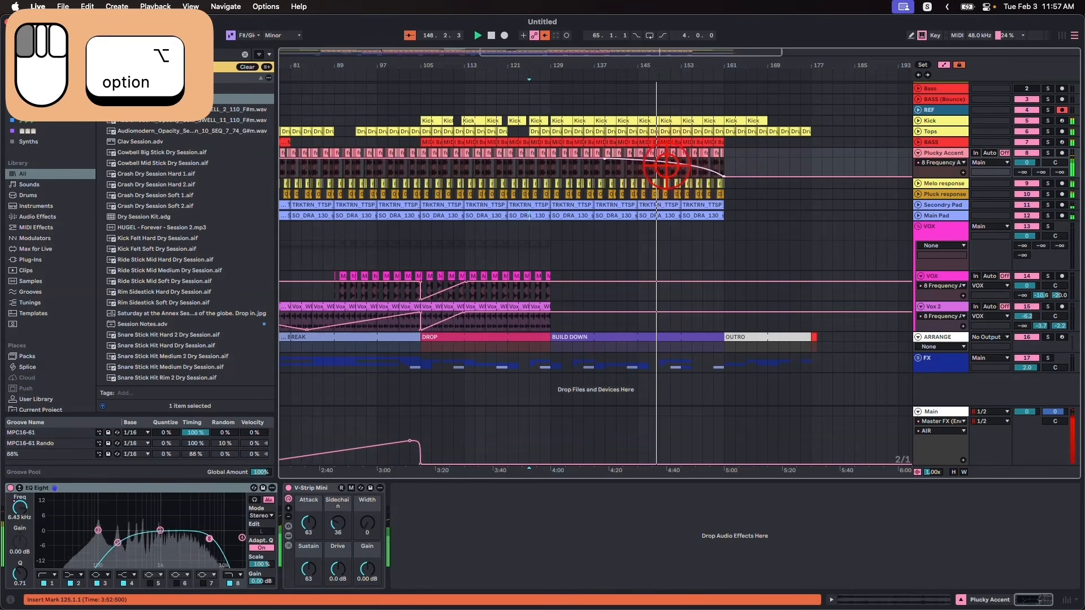
Delete the last eight bars of the BUILD DOWN, from bar 153 to 161, on all tracks.
click(674, 120)
drag(674, 120, 717, 120)
key(super+shift+x)
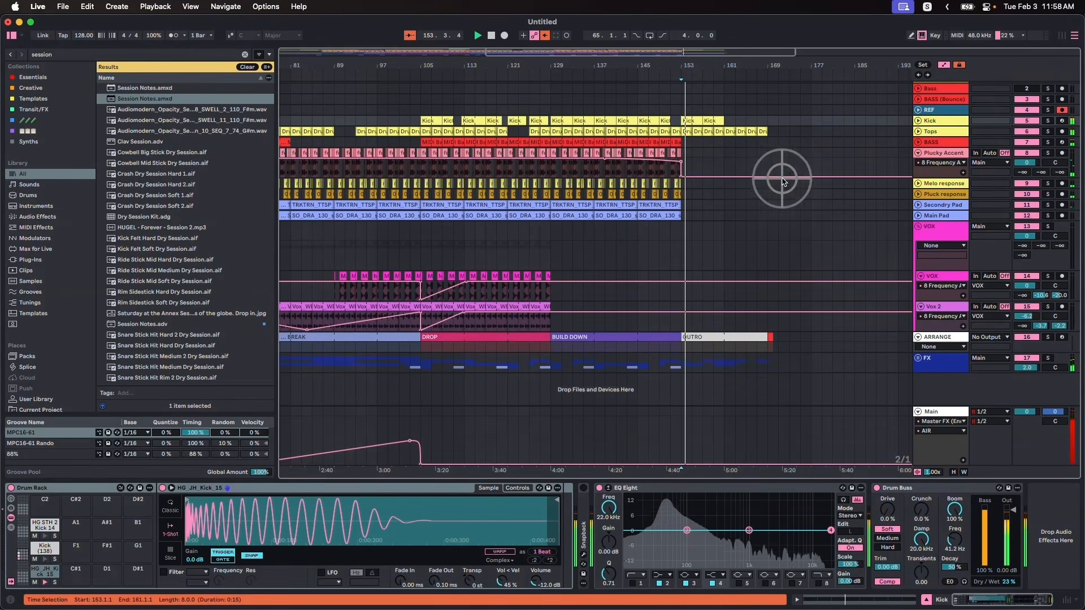
Collapse the VOX group and the Plucky Accent track and bring the whole arrangement into view.
click(918, 226)
click(918, 162)
drag(644, 65, 642, 57)
drag(290, 63, 291, 62)
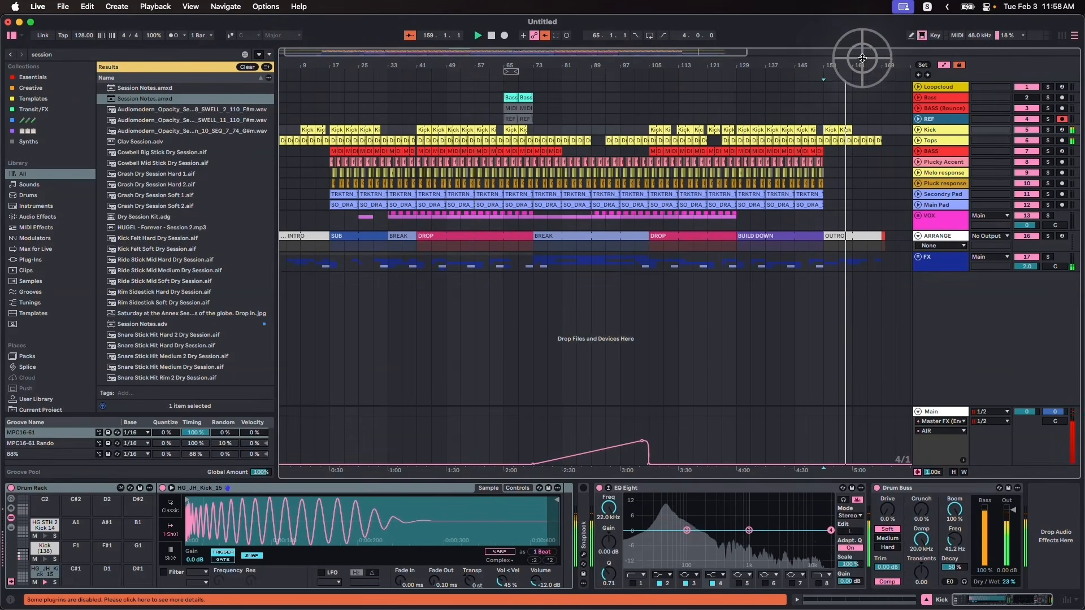
Trim the last Kick clip in the OUTRO to end at bar 160.
drag(864, 56, 867, 56)
click(817, 134)
drag(811, 127, 801, 129)
click(758, 61)
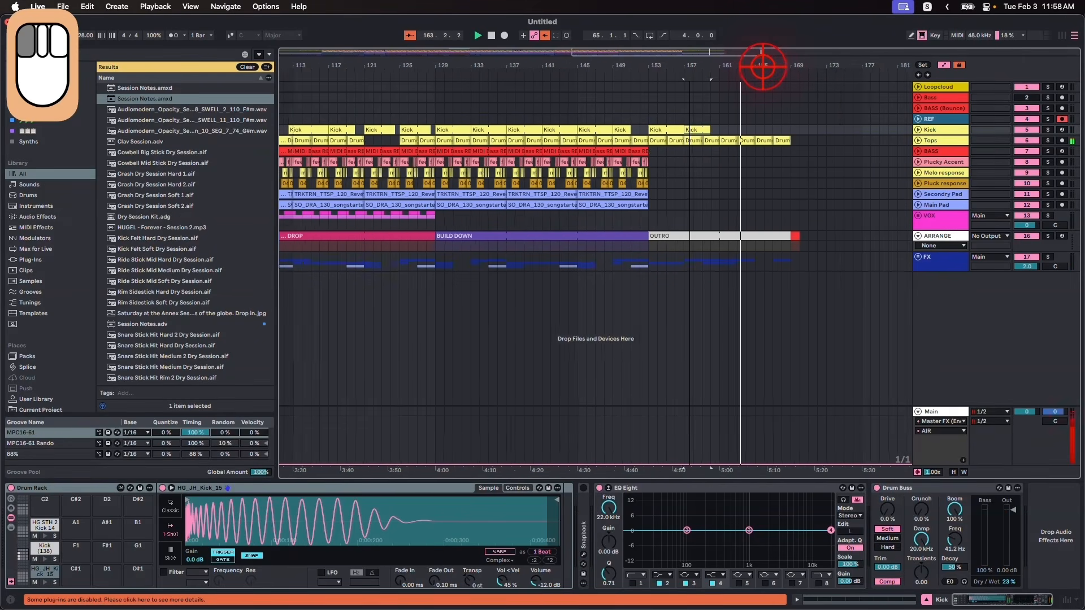